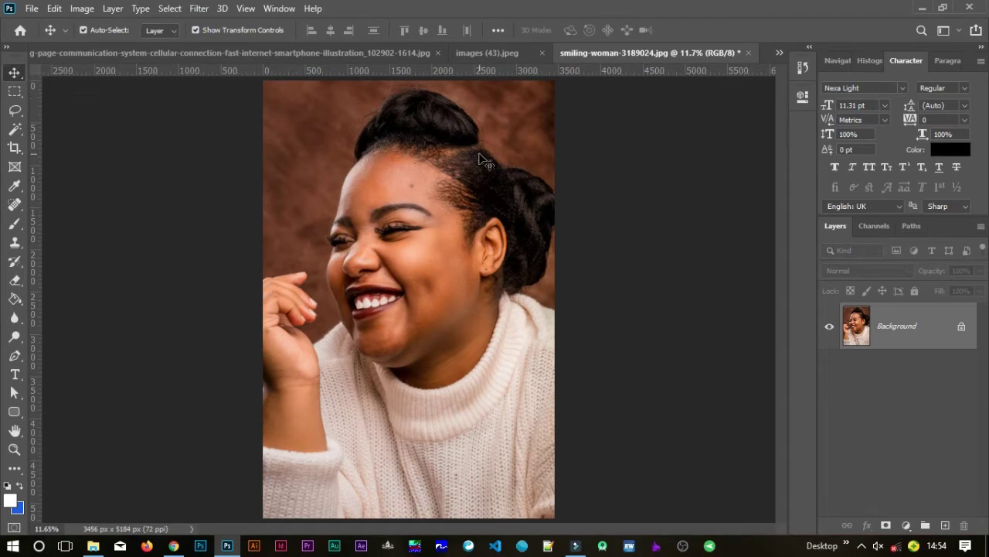
Switch to the woman-beauty.jpg document and examine the skin on the woman's face up close.
click(779, 51)
click(382, 138)
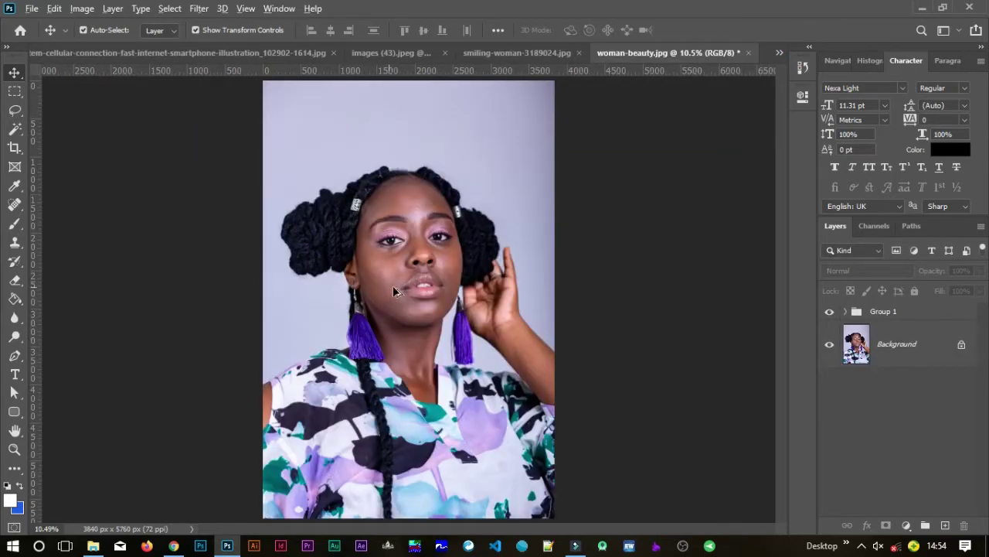
scroll(388, 285, up, 3)
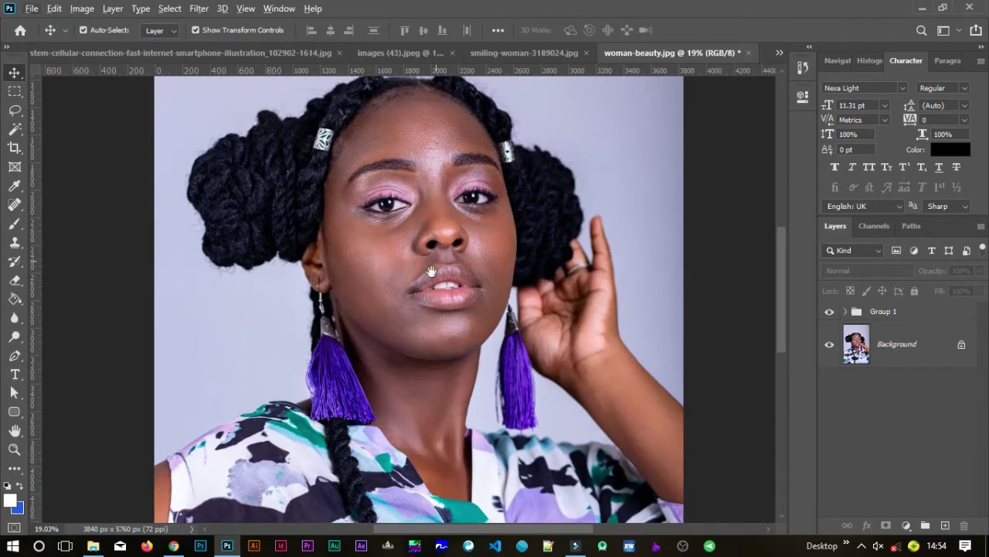
scroll(413, 306, up, 2)
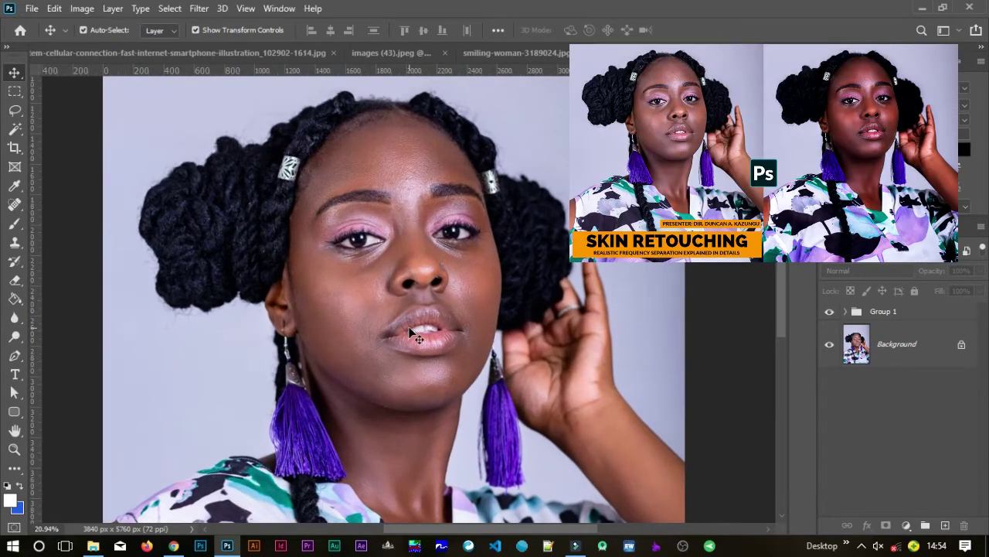
scroll(418, 334, left, 2)
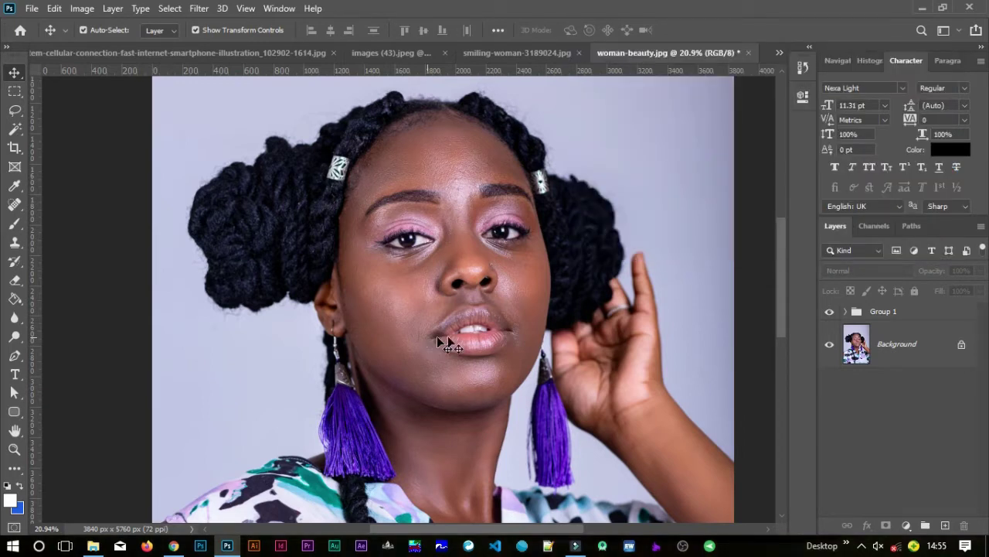
scroll(504, 337, up, 2)
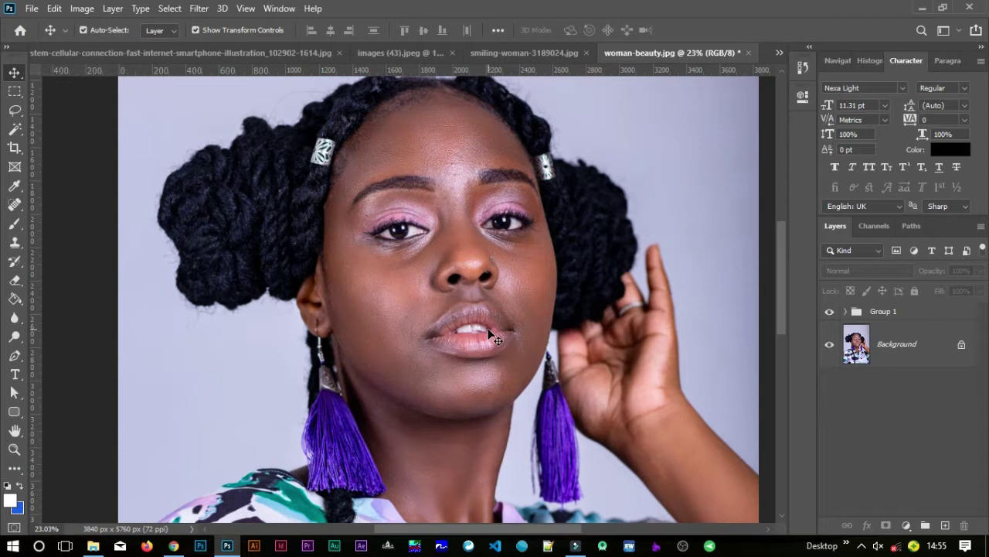
scroll(433, 283, down, 2)
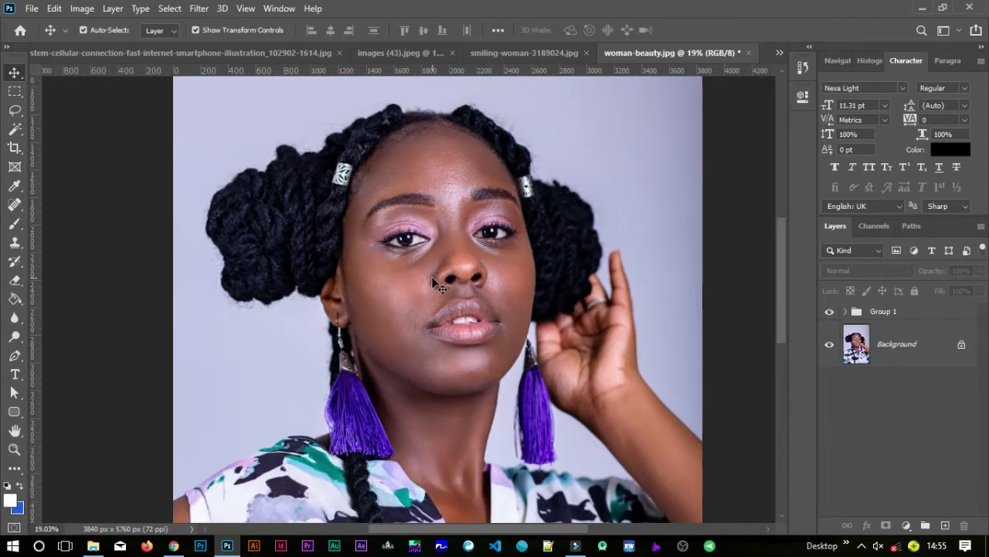
Look at the smiling-woman photo and the mobile 5G landing page documents, and return to woman-beauty.jpg.
click(510, 56)
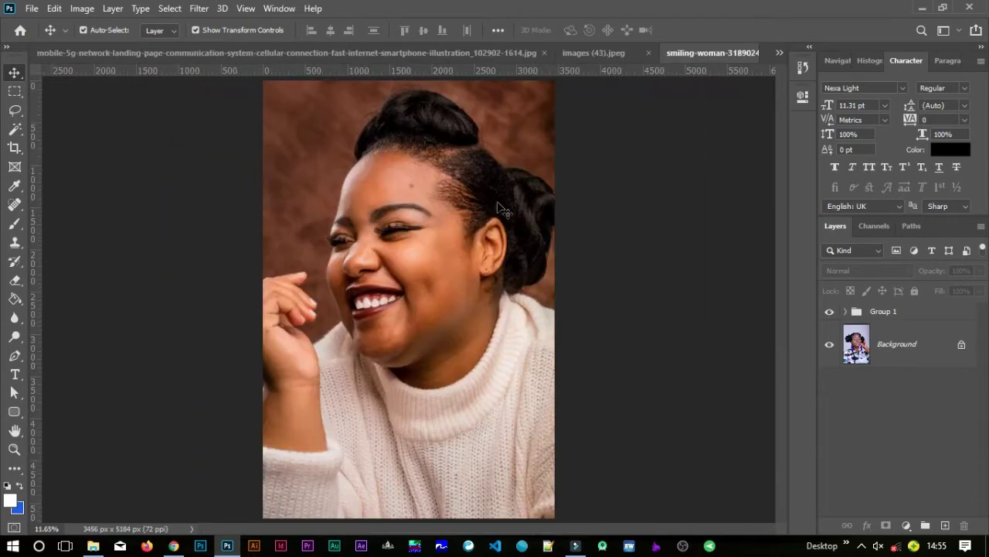
click(376, 52)
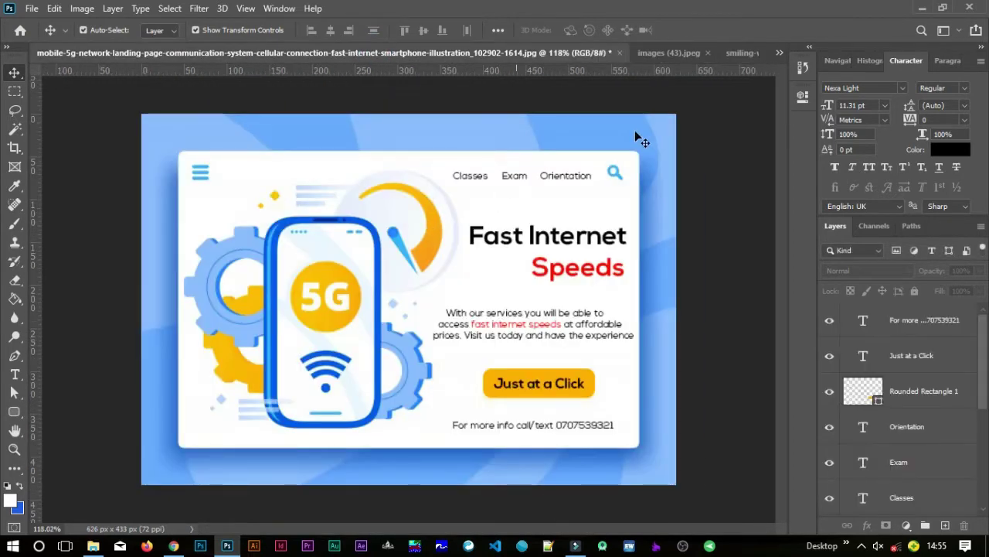
click(778, 52)
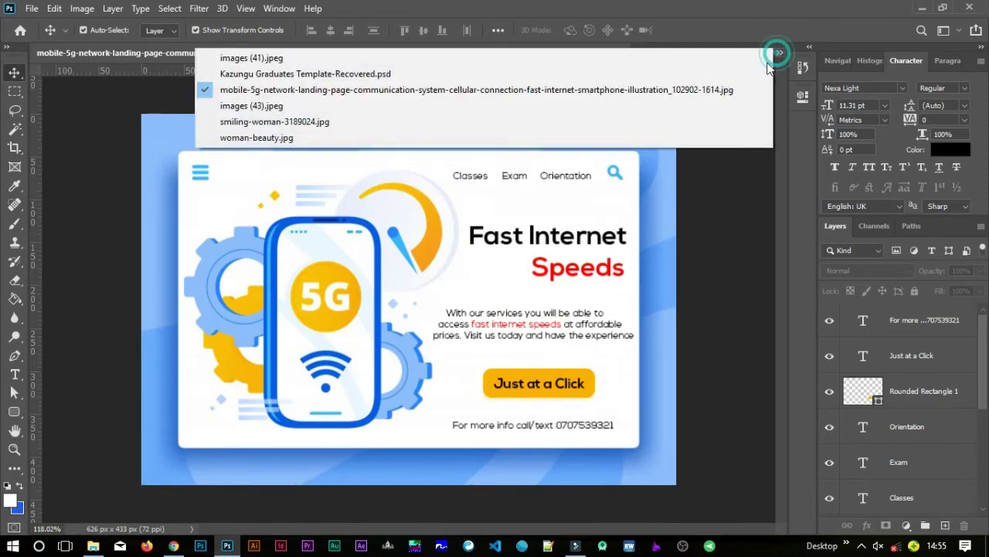
click(419, 140)
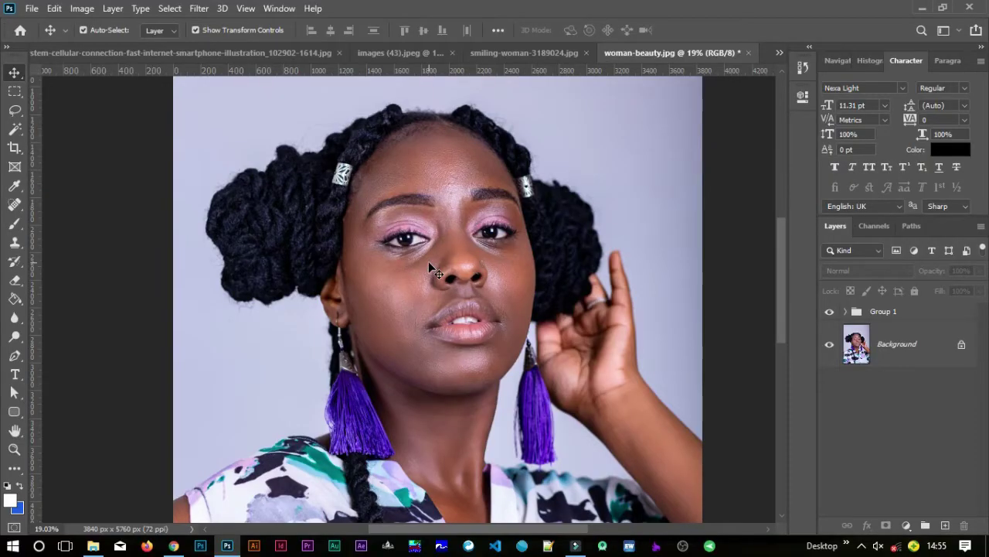
Delete Group 1 from woman-beauty.jpg, keeping only the Background layer.
key(ctrl)
scroll(430, 264, down, 2)
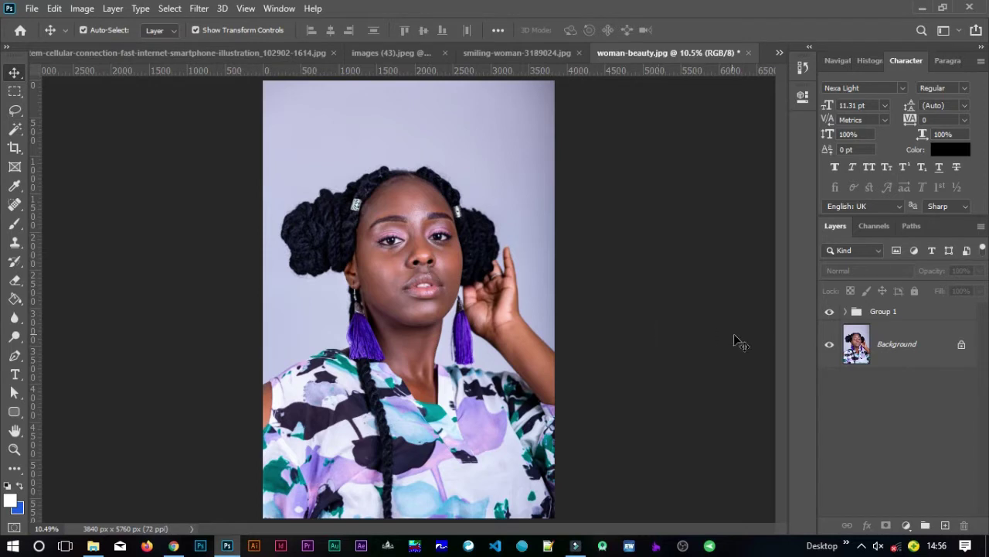
drag(896, 317, 964, 525)
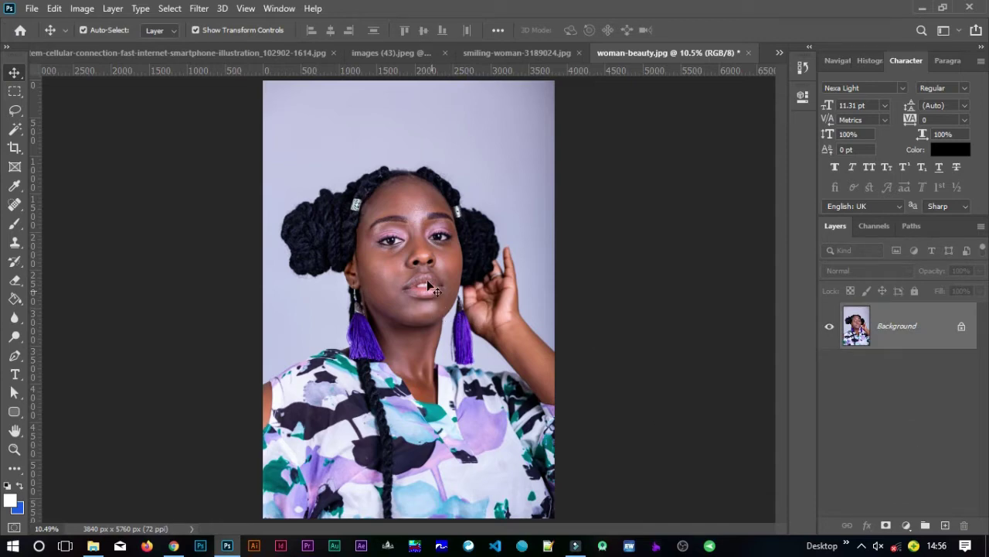
Add a Curves adjustment layer above the Background and pull the RGB curve's midpoint down to darken the photo.
scroll(416, 255, up, 3)
scroll(416, 259, up, 3)
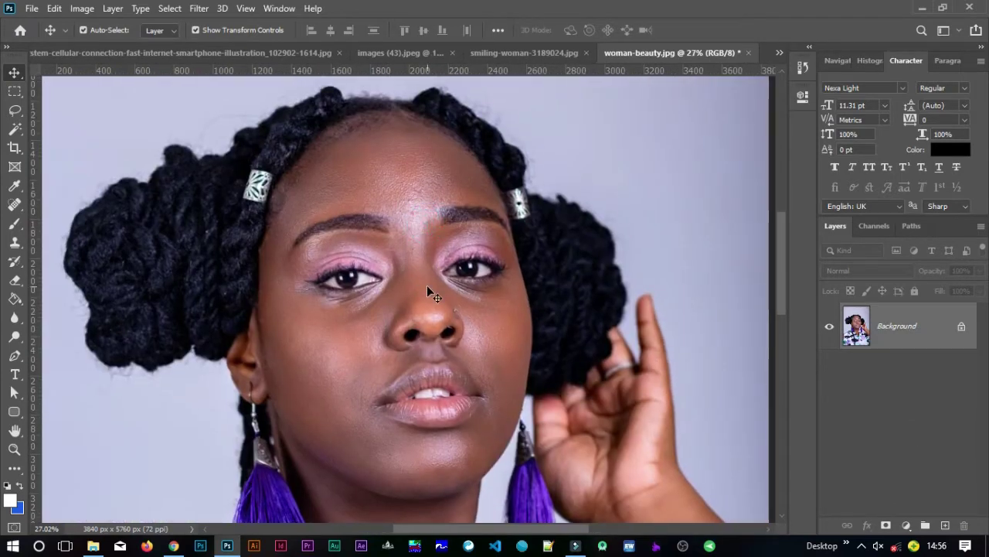
drag(388, 245, 472, 278)
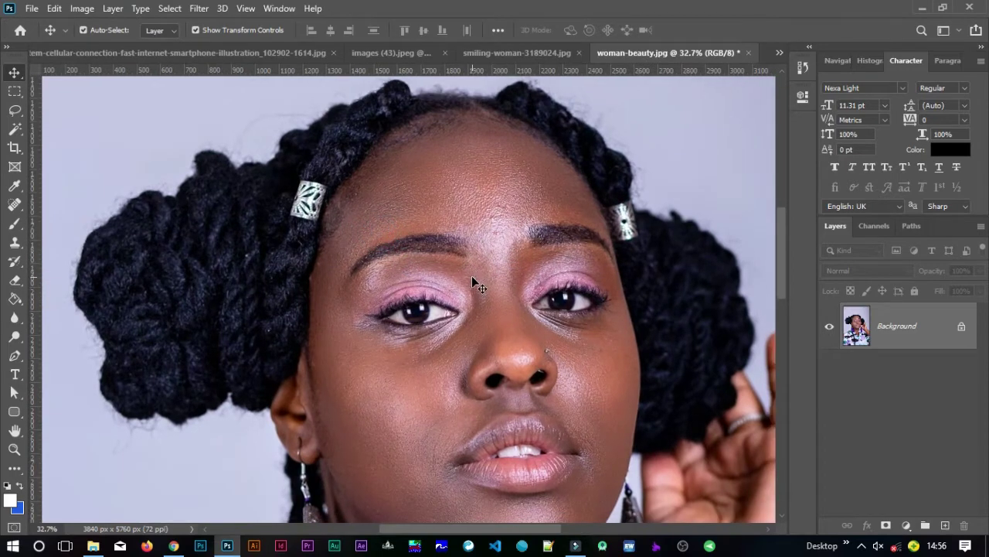
scroll(470, 276, down, 1)
drag(469, 317, 427, 384)
drag(435, 313, 447, 336)
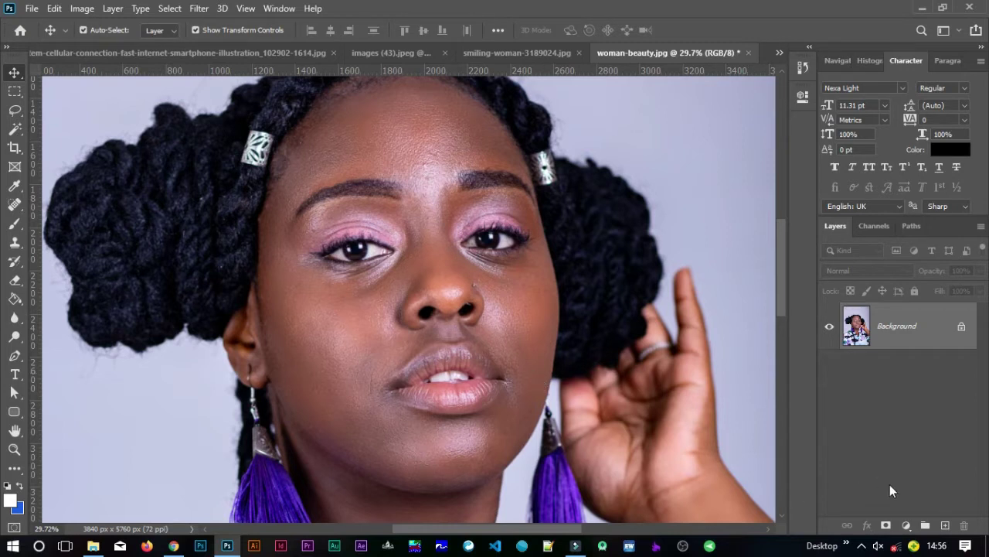
click(904, 527)
click(900, 352)
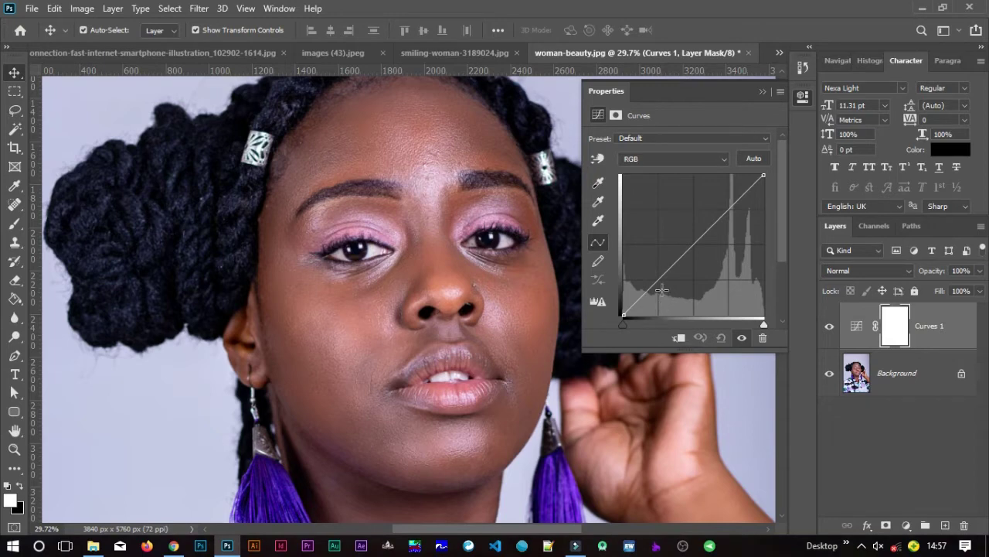
click(692, 246)
drag(693, 248, 700, 267)
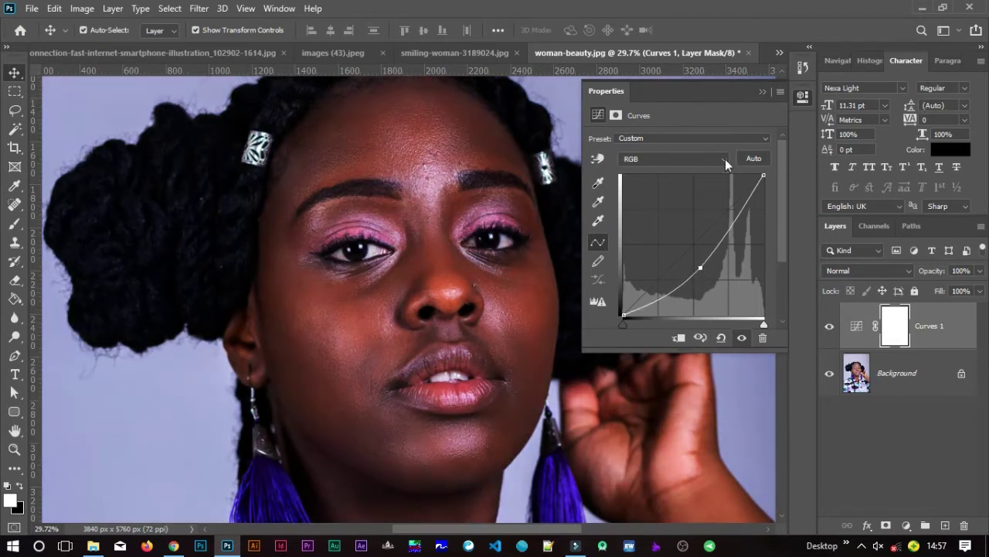
click(762, 92)
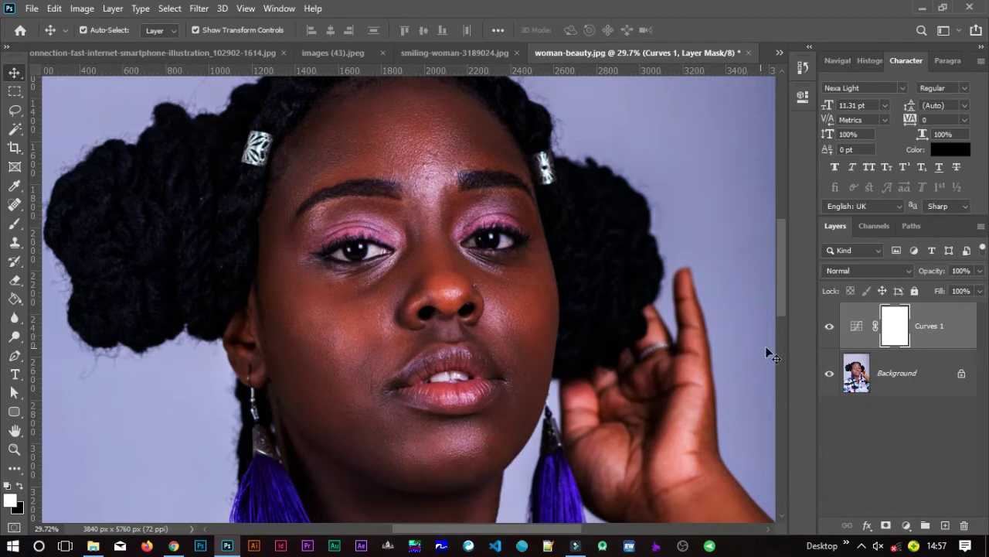
Reopen the darkening Curves layer's settings to review its midpoint, and close them.
click(856, 328)
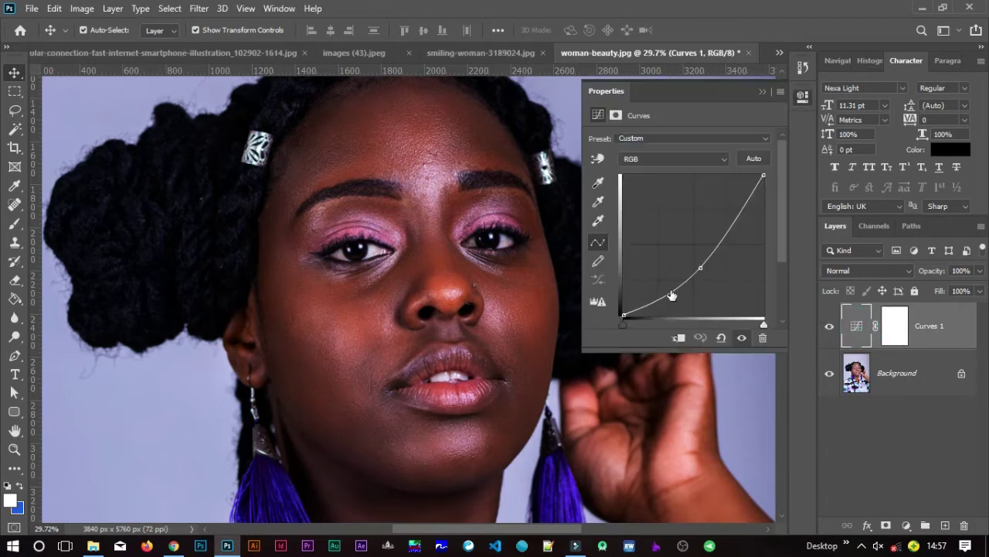
click(701, 267)
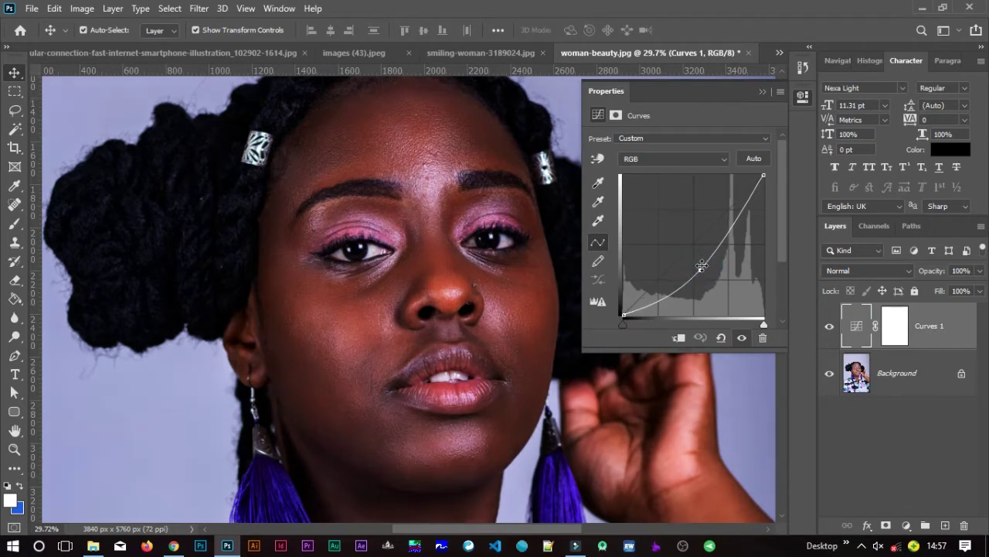
click(766, 98)
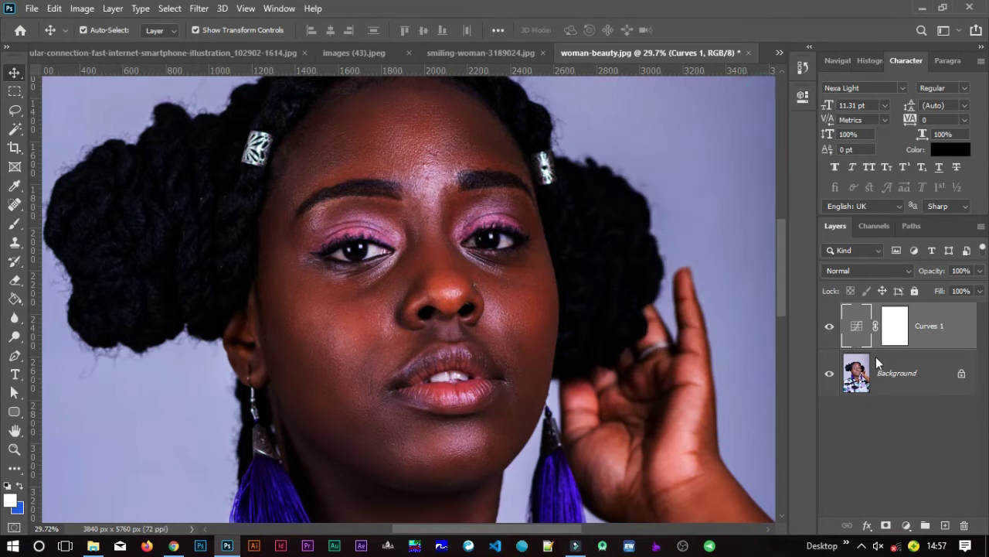
Rename the darkening Curves layer "Burning" and hide it.
double_click(933, 326)
text(Burning)
key(Return)
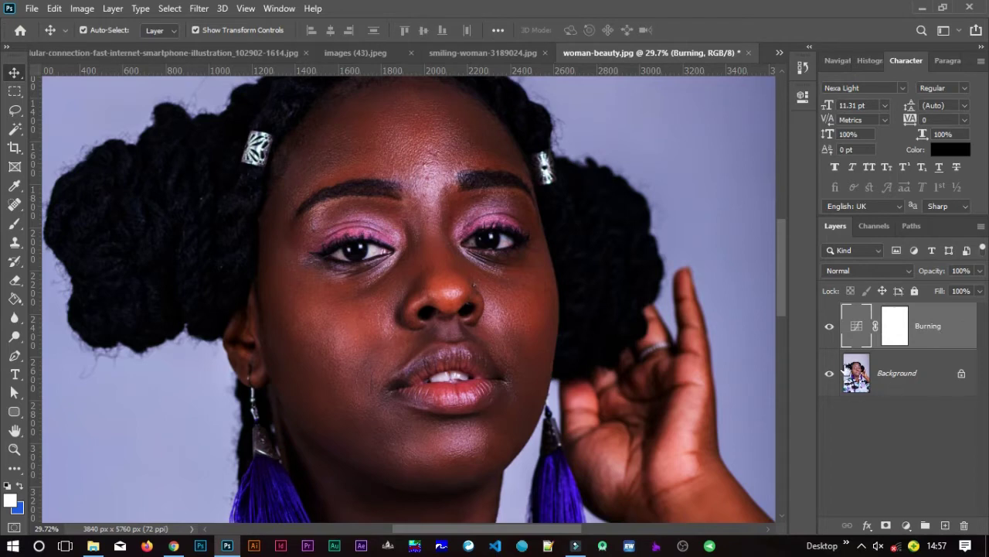
click(829, 325)
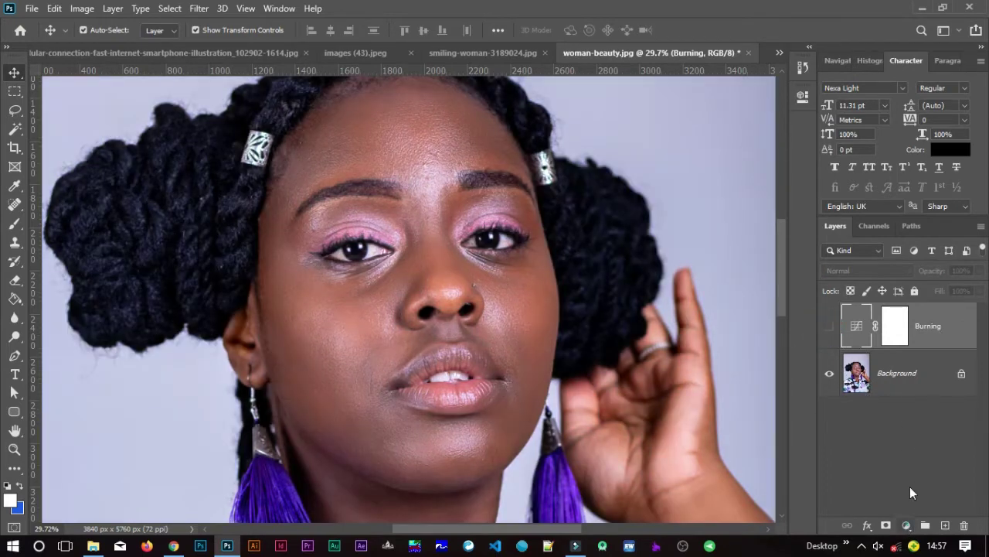
Add a second Curves adjustment layer above Burning and raise the RGB curve's midpoint to brighten the photo.
click(907, 525)
click(904, 339)
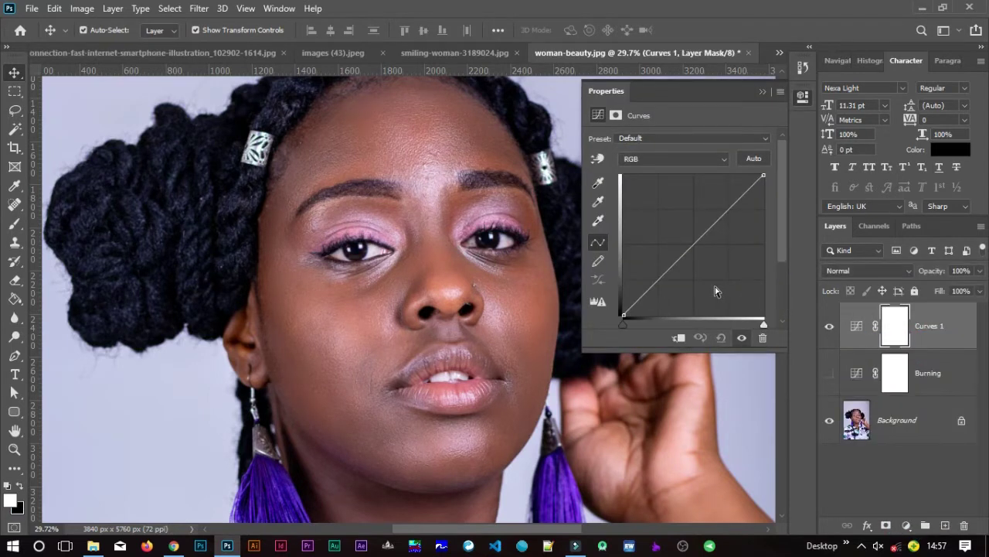
click(694, 242)
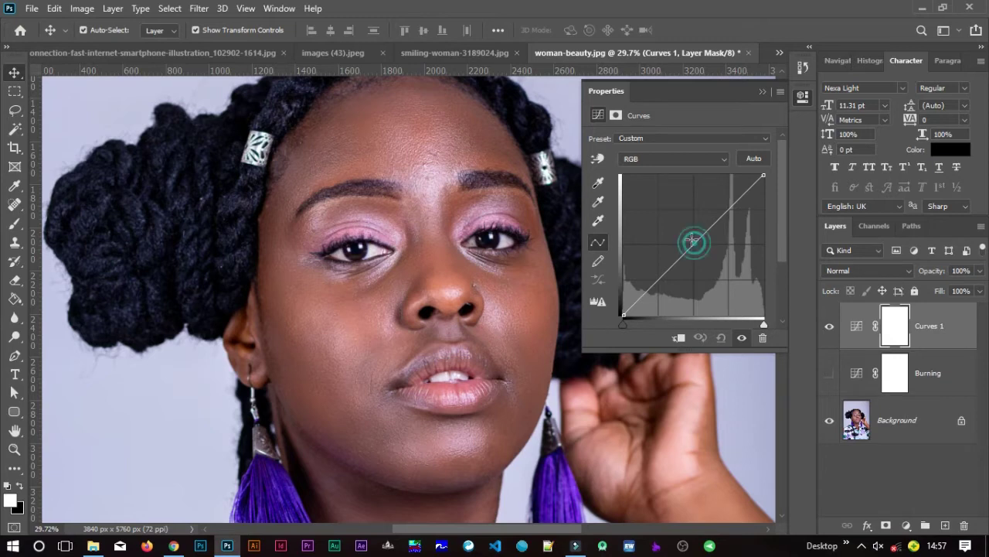
drag(694, 242, 681, 224)
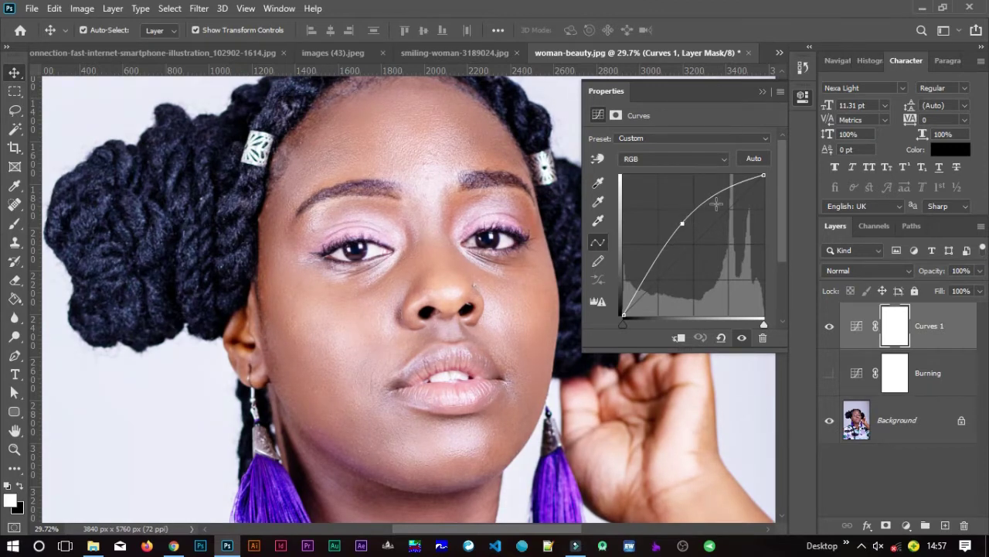
click(762, 93)
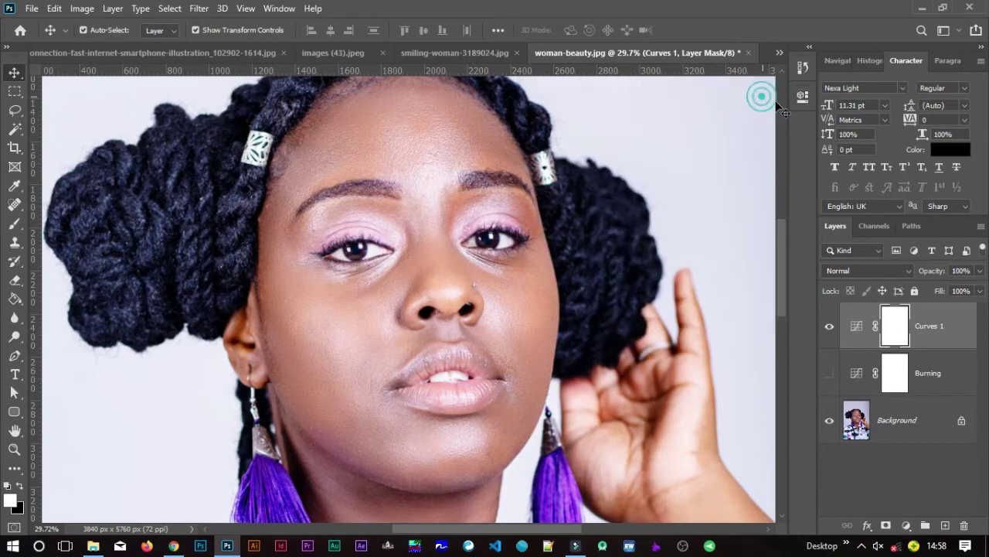
Rename the brightening Curves layer "Dodging" and hide it.
double_click(930, 325)
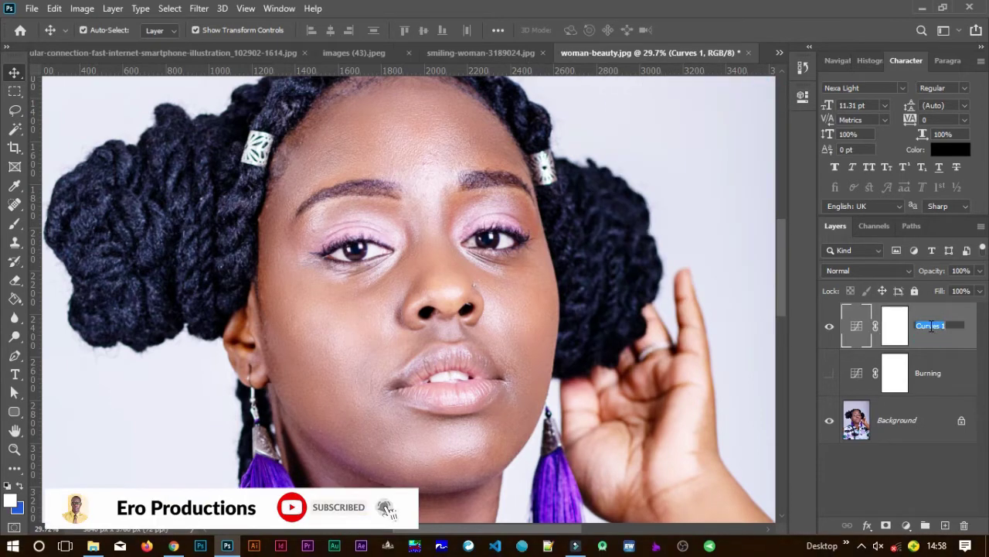
text(Dodging)
key(Return)
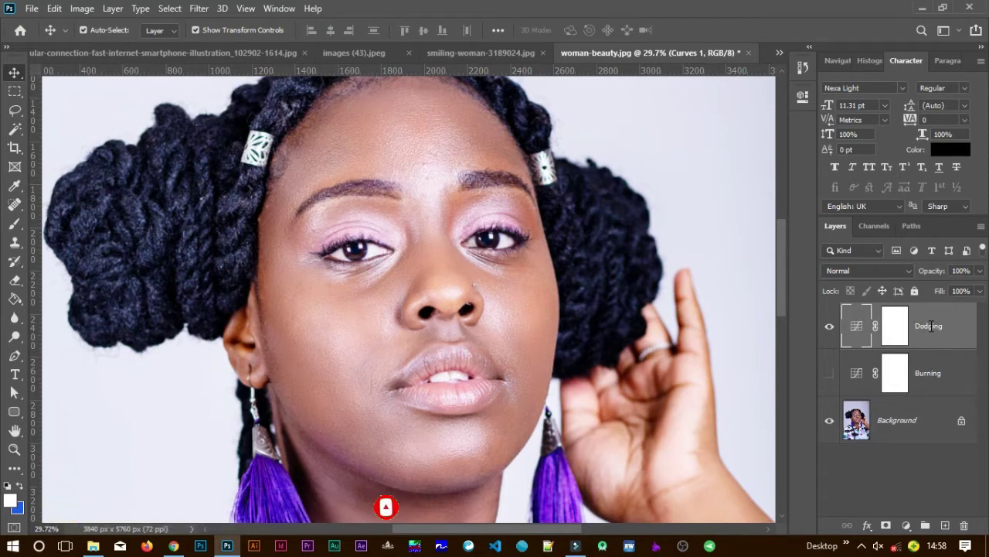
click(830, 329)
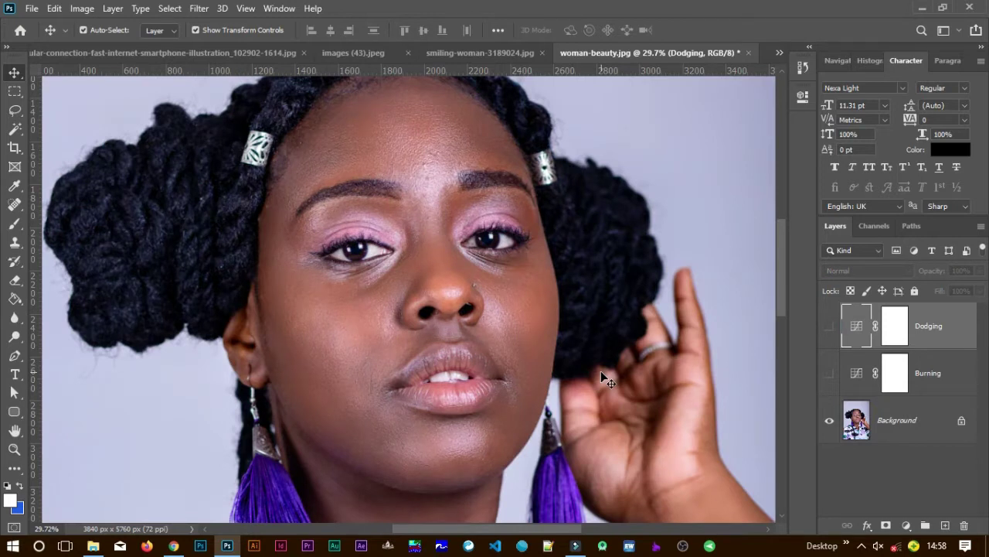
Show the Burning layer and invert its layer mask to black.
click(830, 377)
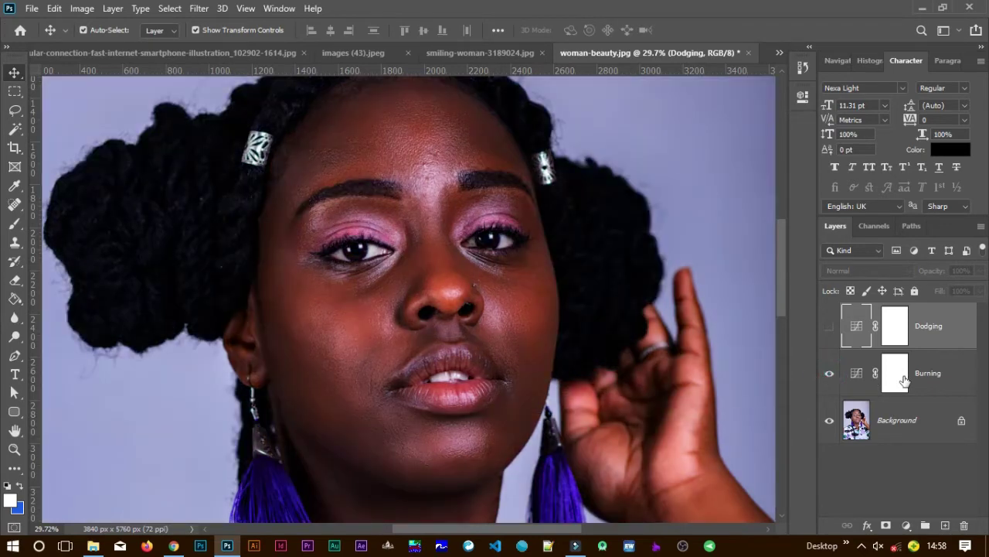
click(895, 375)
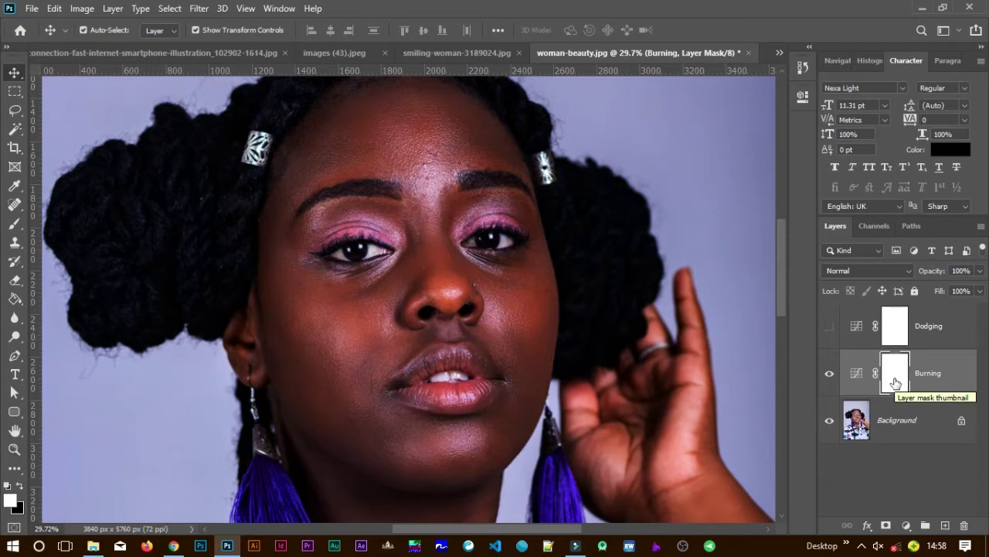
key(ctrl+i)
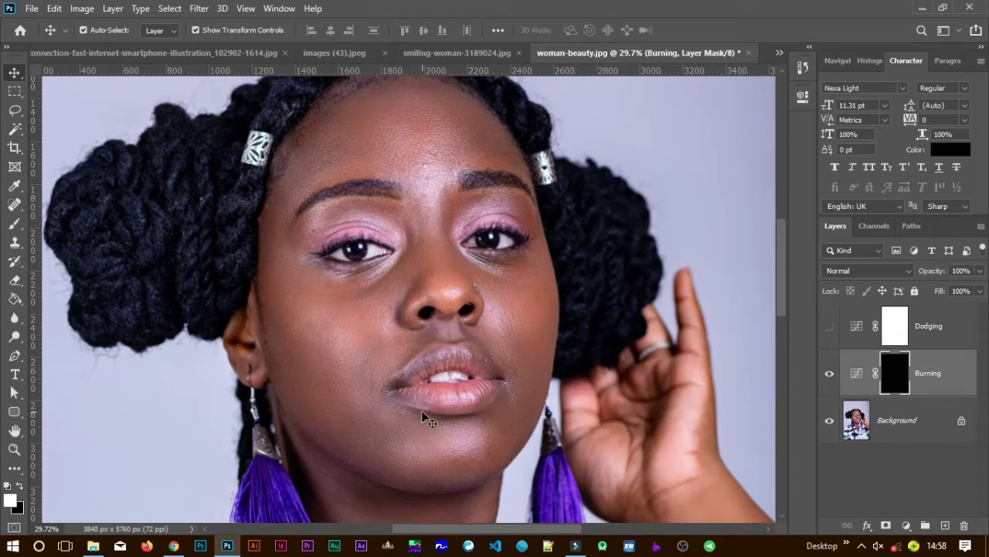
Add a Black & White adjustment layer above Dodging and lower its Reds value to -135.
click(937, 341)
scroll(356, 339, down, 3)
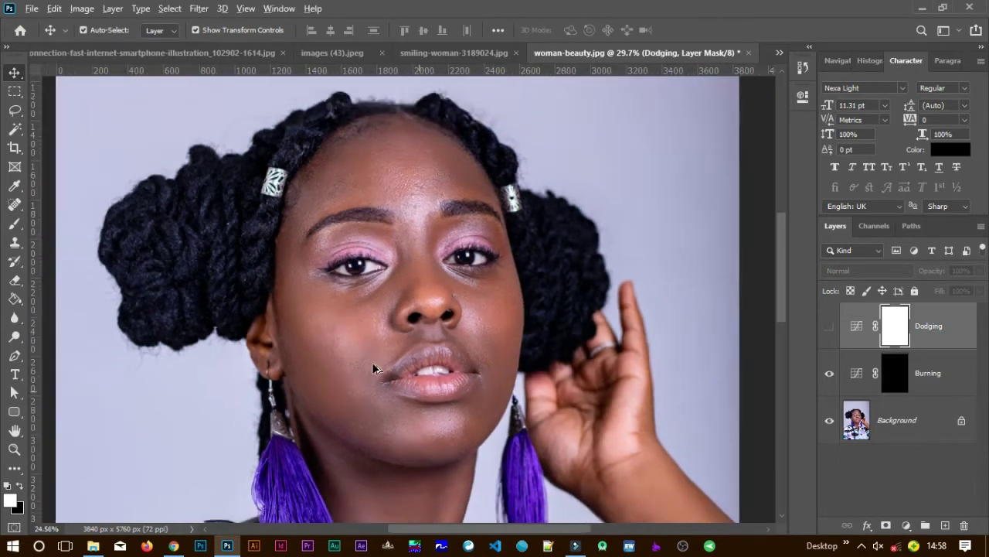
scroll(368, 373, up, 1)
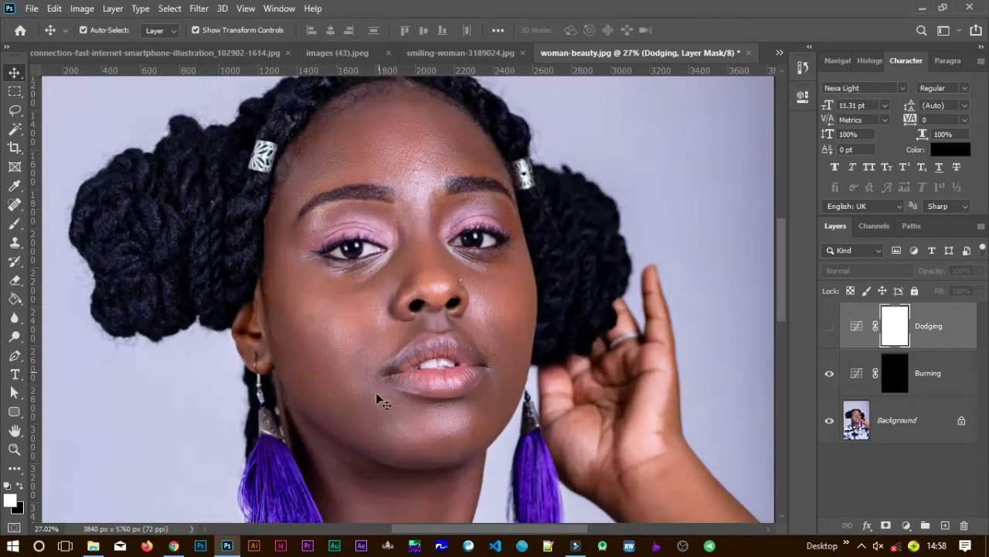
drag(440, 404, 448, 384)
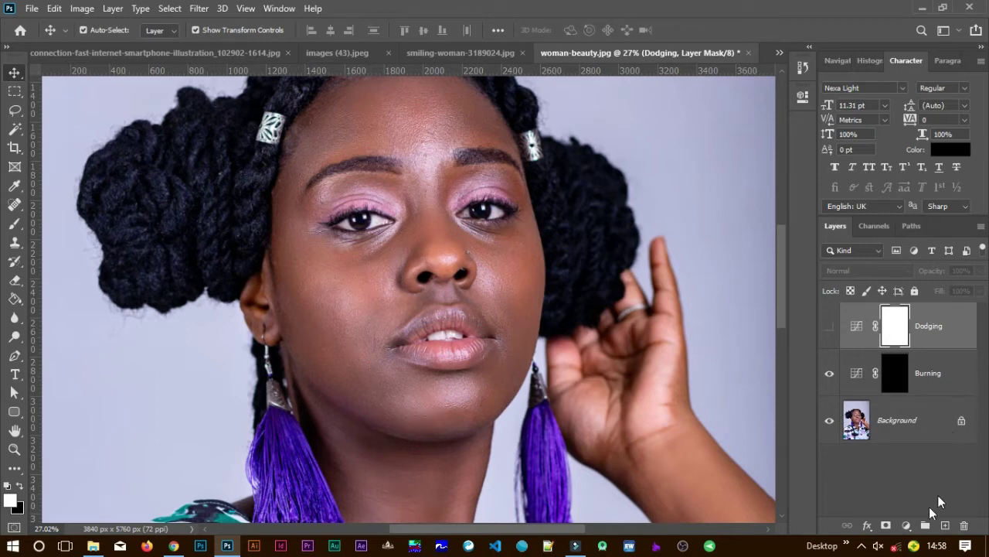
click(907, 527)
click(889, 347)
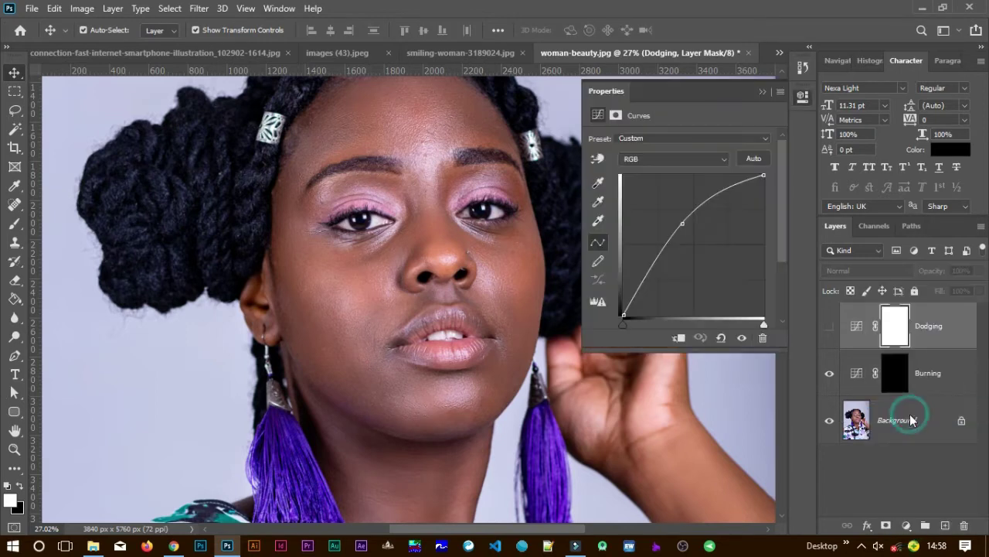
drag(675, 192, 617, 193)
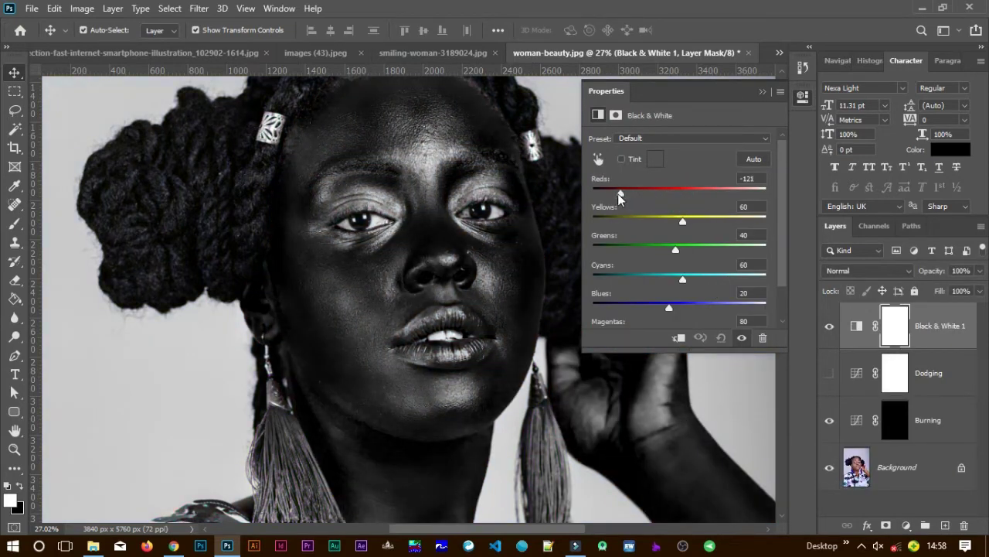
drag(619, 193, 616, 194)
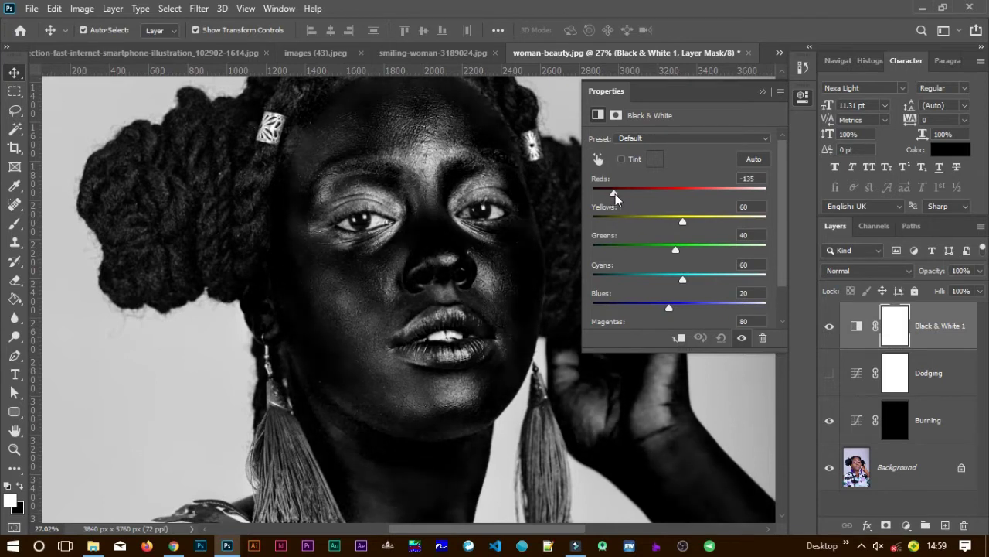
click(763, 92)
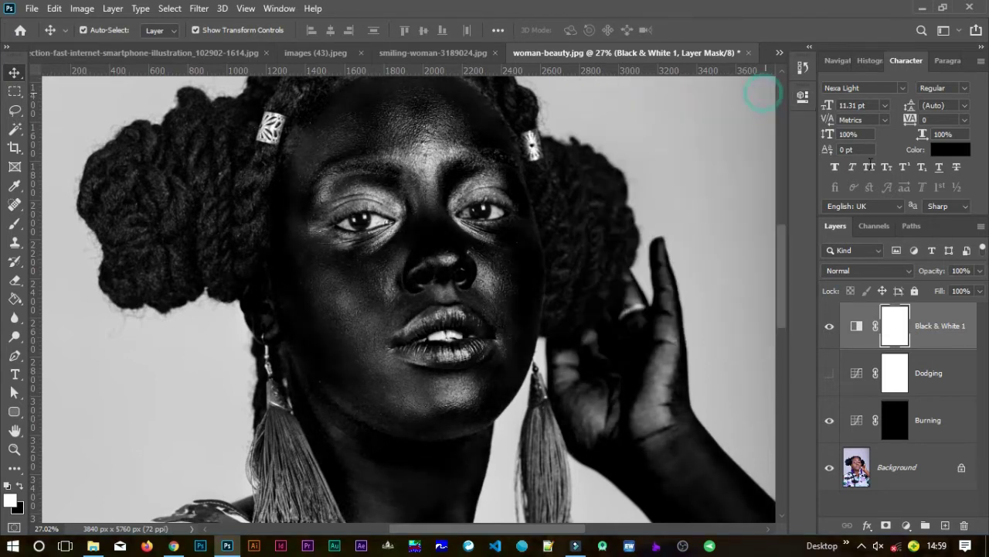
Target the Burning layer's mask with a soft round Brush at 111 px, 10% opacity and 20% flow.
click(900, 428)
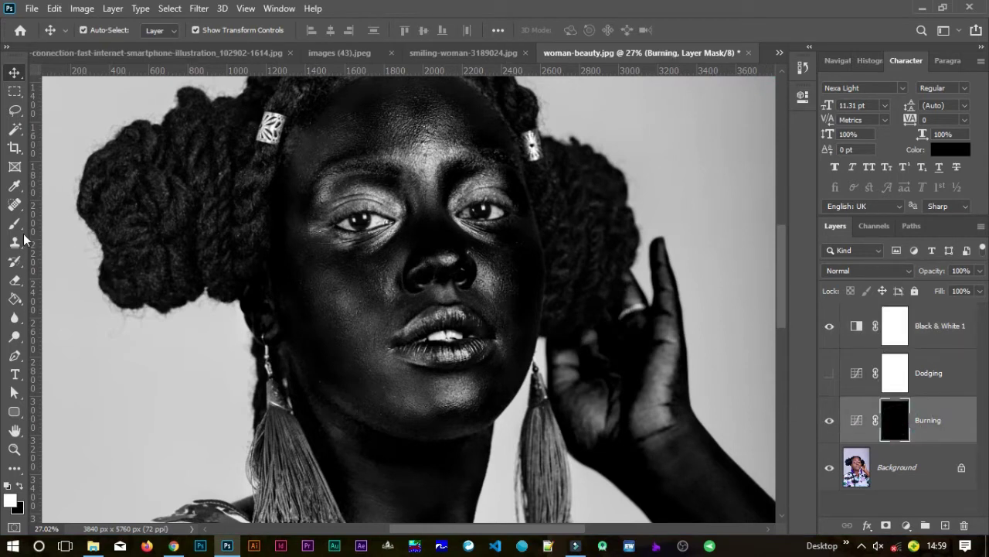
key(b)
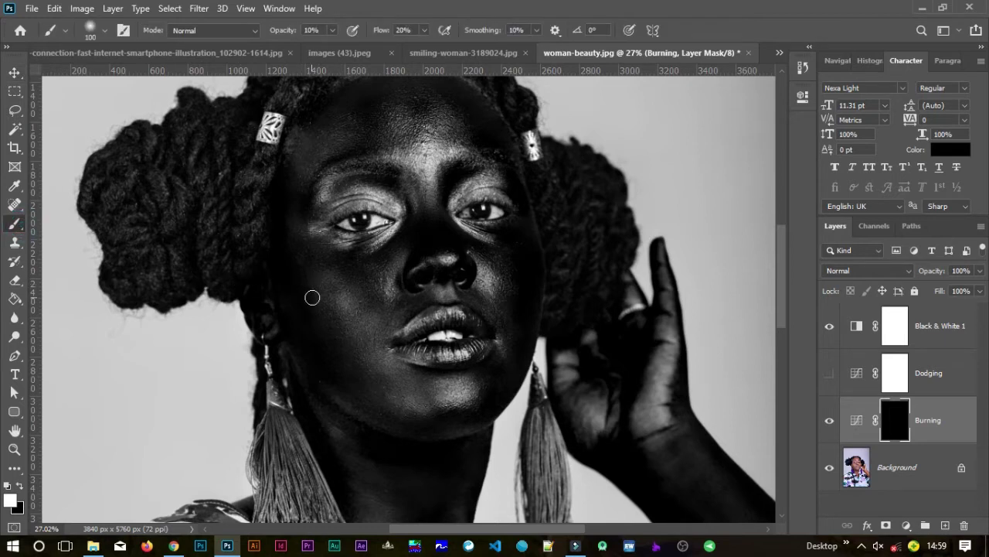
click(104, 31)
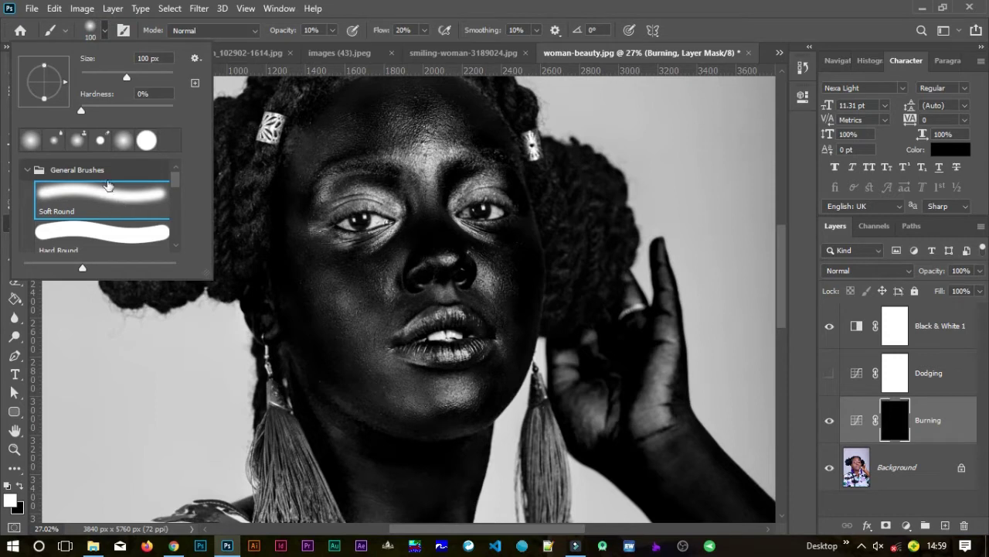
drag(127, 78, 130, 78)
click(105, 31)
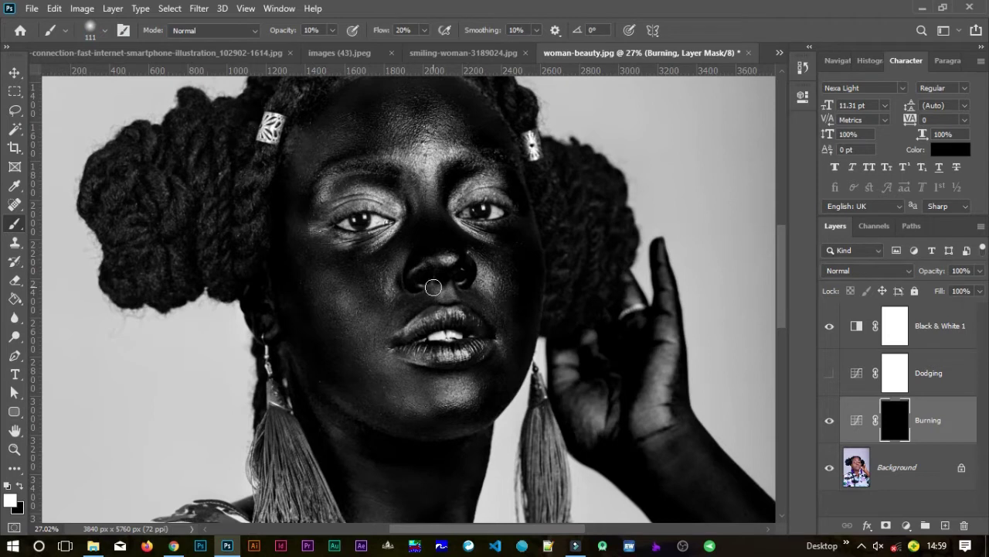
click(332, 30)
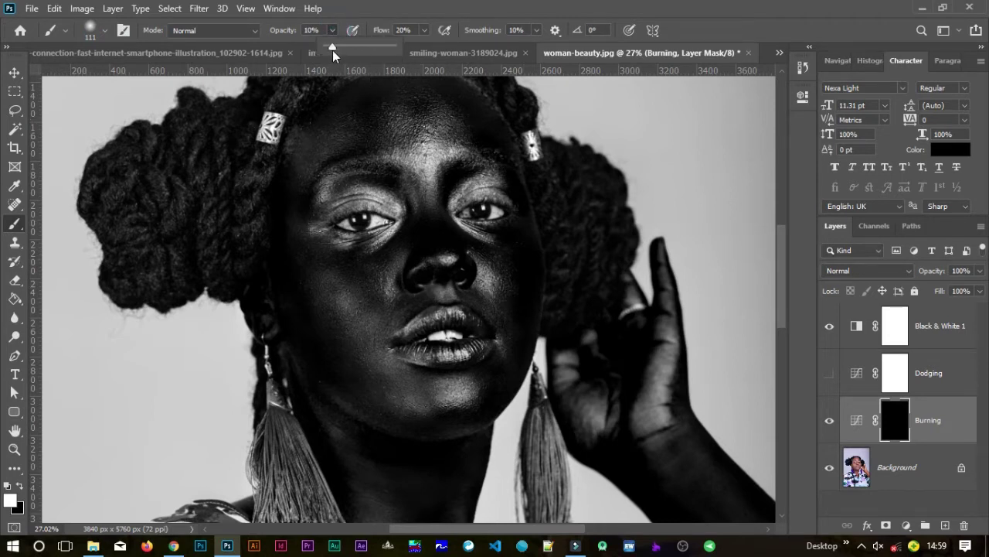
click(428, 31)
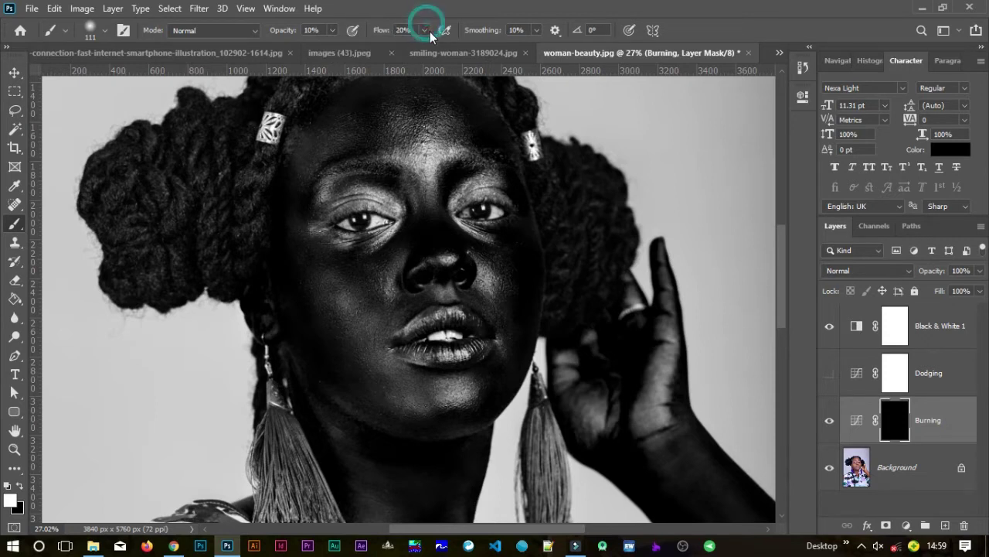
click(428, 30)
click(427, 29)
click(423, 30)
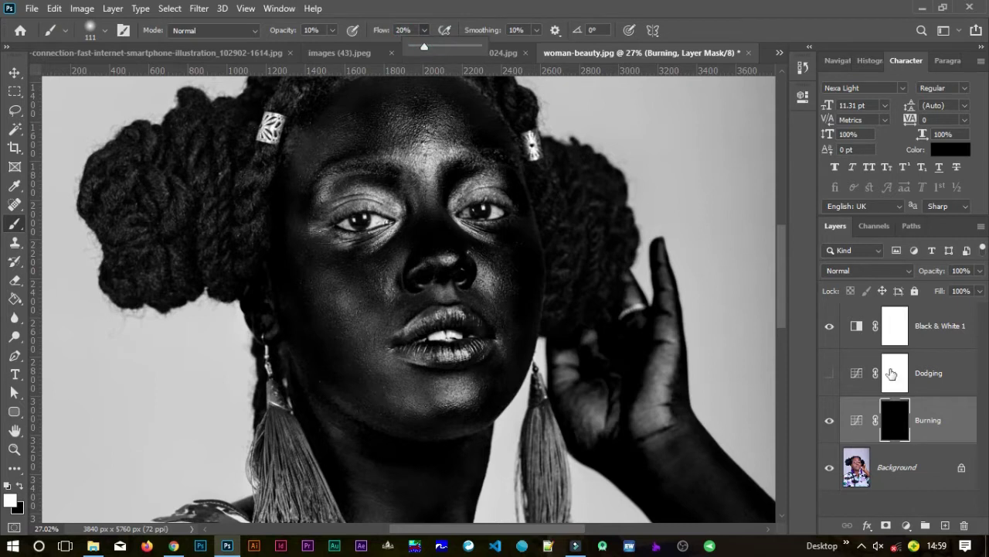
click(896, 427)
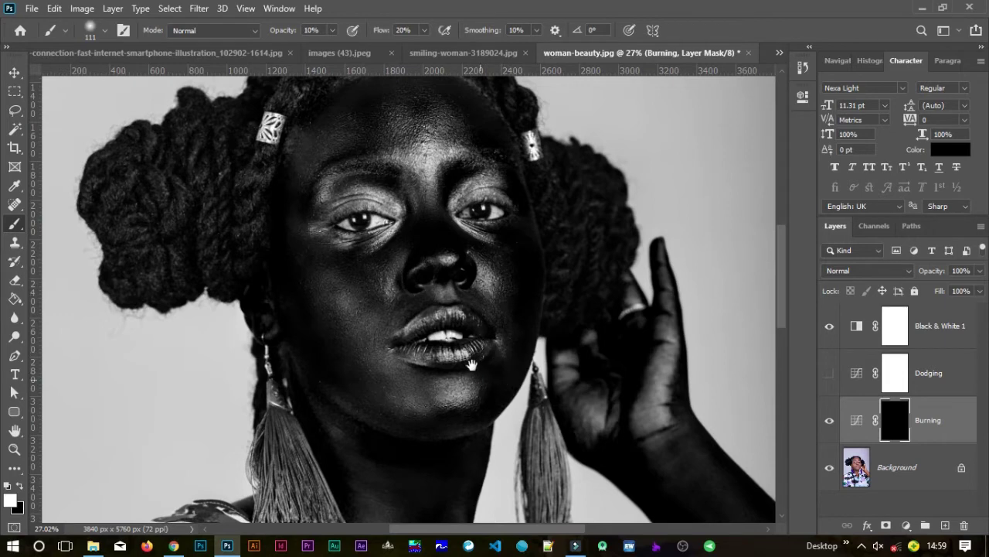
Examine the neck, face and cheeks in the black-and-white view for uneven shadow areas.
drag(471, 364, 479, 221)
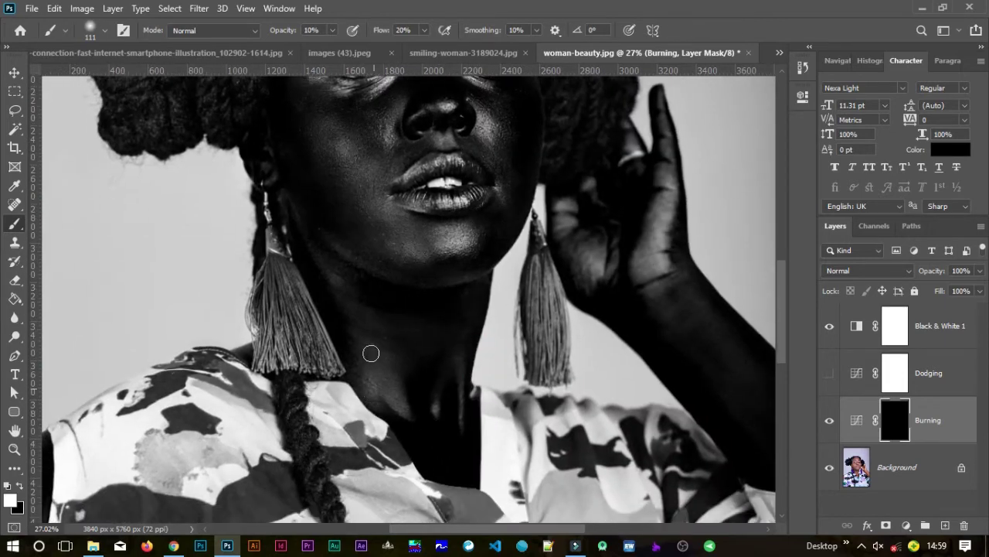
drag(330, 243, 407, 389)
drag(467, 237, 378, 338)
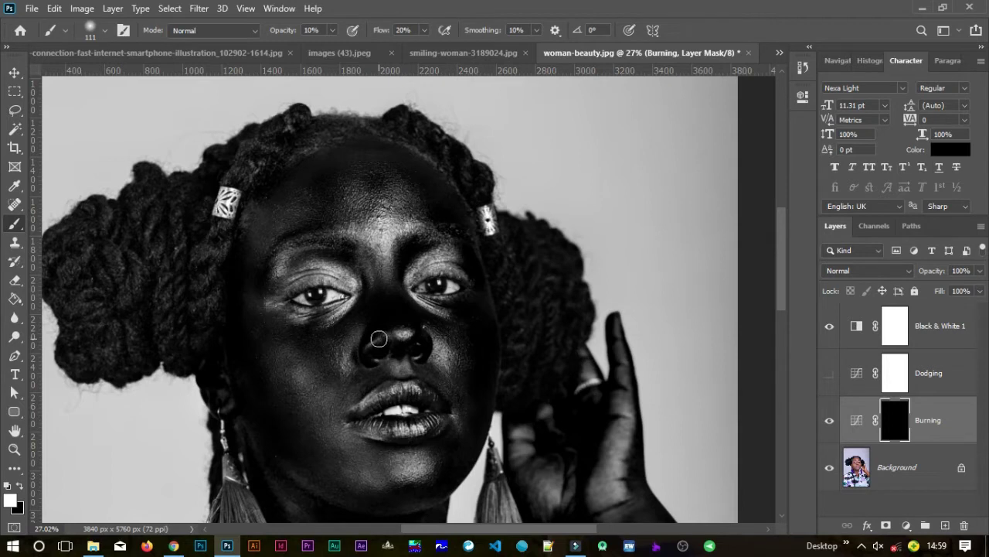
drag(340, 390, 363, 356)
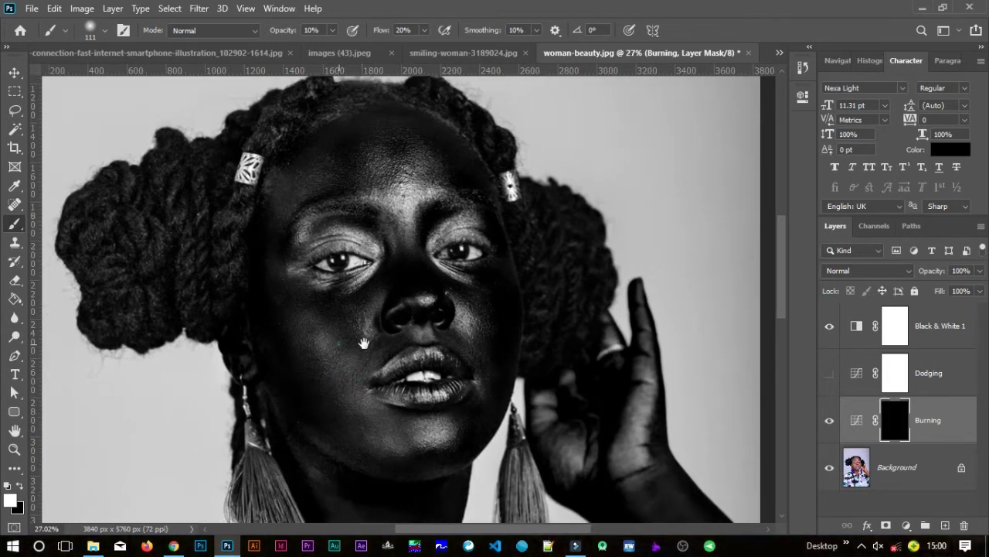
drag(364, 342, 398, 348)
scroll(377, 350, up, 2)
drag(435, 406, 470, 359)
drag(456, 311, 447, 357)
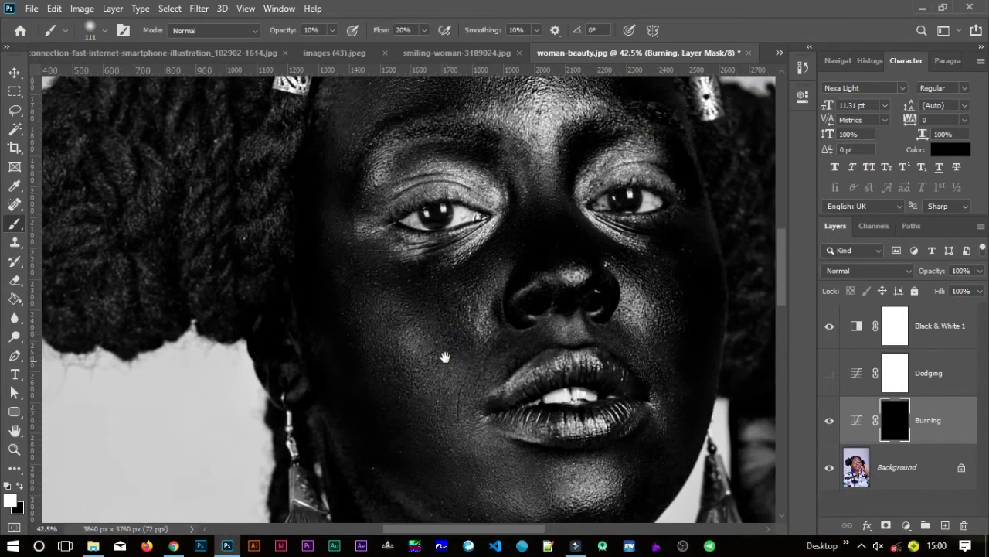
Paint white on the Burning mask over the cheek, temple and jawline on the portrait's left side to deepen their shadows.
click(414, 283)
drag(437, 315, 452, 352)
mouse_move(427, 281)
mouse_down()
mouse_move(421, 272)
mouse_move(436, 353)
mouse_up()
drag(424, 304, 407, 322)
drag(327, 256, 365, 293)
drag(336, 190, 320, 281)
drag(320, 161, 316, 309)
drag(319, 252, 363, 387)
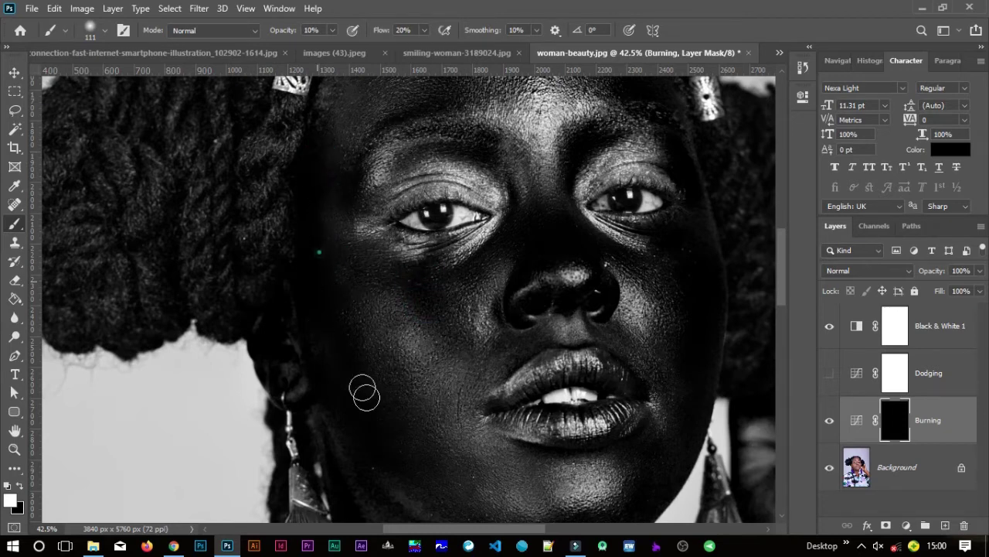
drag(321, 279, 350, 376)
mouse_move(339, 341)
mouse_down()
mouse_move(354, 464)
mouse_move(388, 464)
mouse_up()
mouse_move(322, 343)
mouse_down()
mouse_move(388, 463)
mouse_move(366, 412)
mouse_move(415, 477)
mouse_up()
mouse_move(350, 377)
mouse_down()
mouse_move(399, 422)
mouse_move(417, 471)
mouse_up()
mouse_move(354, 348)
mouse_down()
mouse_move(397, 413)
mouse_move(414, 464)
mouse_up()
drag(370, 311, 395, 402)
Paint white on the Burning mask over the shadows around the inner brow, upper eyelid and nose bridge.
mouse_move(493, 298)
mouse_down()
mouse_move(484, 371)
mouse_move(438, 433)
mouse_move(426, 420)
mouse_move(448, 354)
mouse_move(488, 389)
mouse_up()
drag(535, 413, 359, 320)
mouse_move(567, 420)
mouse_down()
mouse_move(268, 291)
mouse_move(412, 285)
mouse_move(389, 280)
mouse_up()
drag(600, 398, 510, 291)
drag(442, 399, 460, 313)
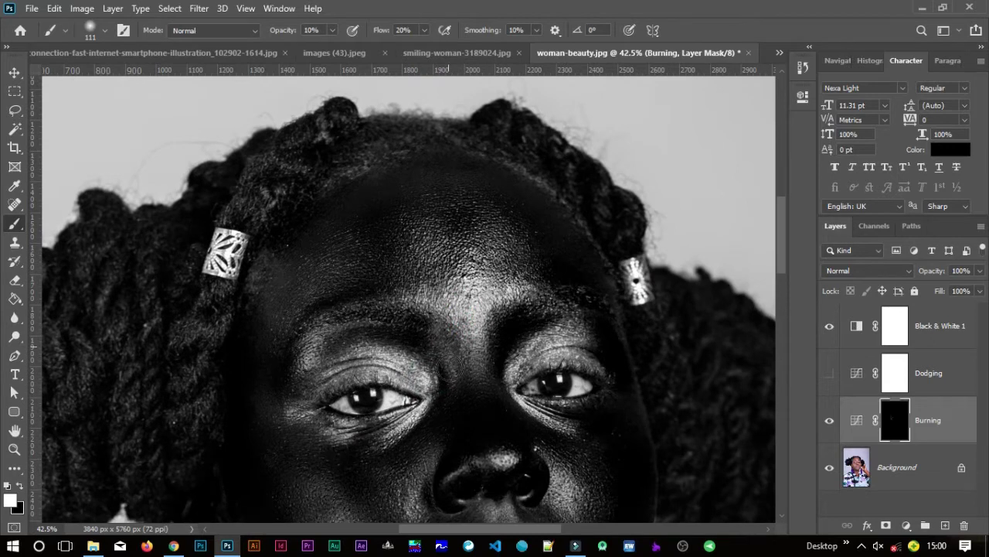
drag(458, 398, 399, 466)
drag(456, 377, 382, 464)
mouse_move(422, 336)
mouse_down()
mouse_move(439, 353)
mouse_move(450, 411)
mouse_move(419, 332)
mouse_move(484, 444)
mouse_up()
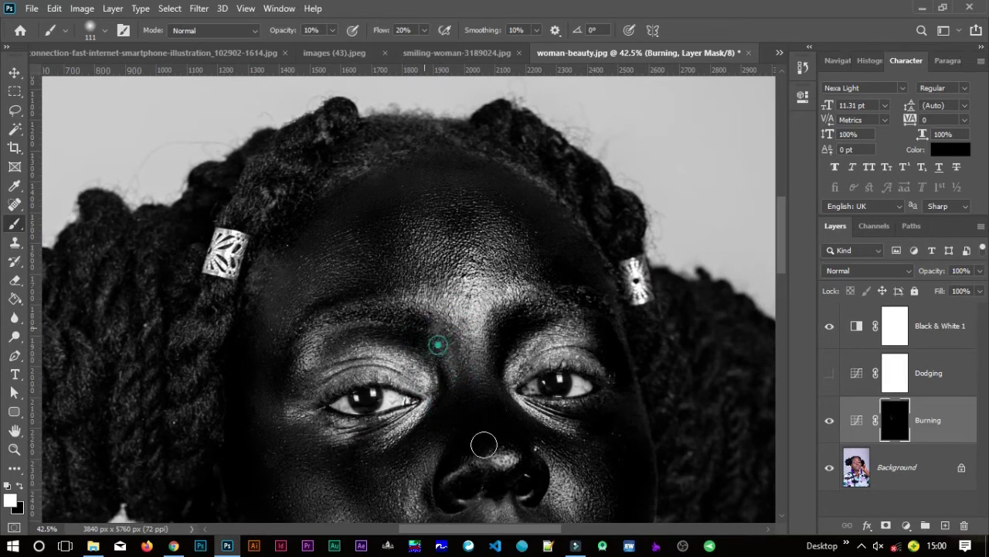
click(436, 338)
click(347, 335)
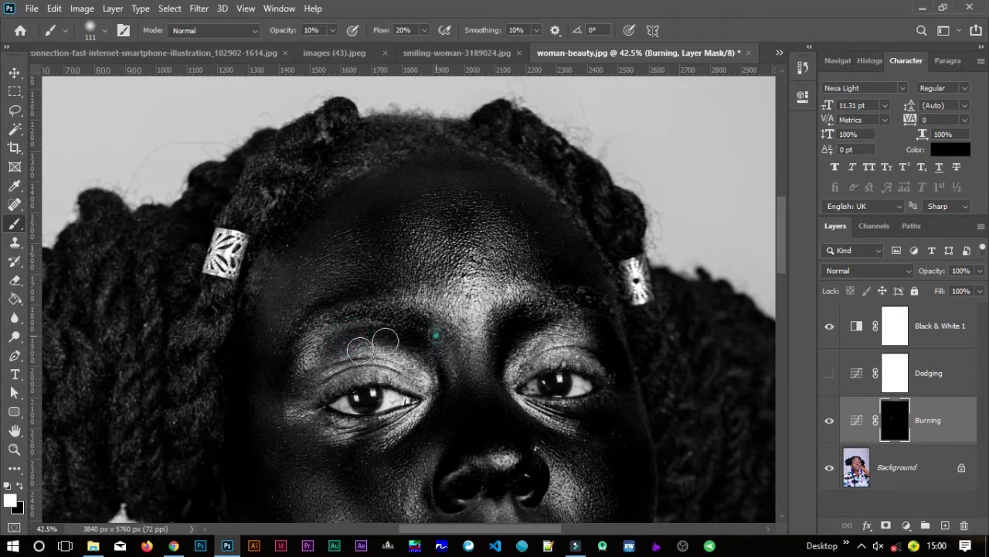
click(413, 334)
click(464, 379)
click(475, 420)
click(490, 438)
Burn the sides of the nose bridge and nearby cheek, then toggle the Burning layer's visibility to compare.
mouse_move(490, 347)
mouse_down()
mouse_move(487, 313)
mouse_move(422, 387)
mouse_up()
drag(431, 336, 428, 406)
drag(423, 363, 430, 384)
click(453, 320)
click(439, 377)
click(474, 265)
click(475, 295)
mouse_move(535, 315)
mouse_down()
mouse_move(544, 376)
mouse_move(548, 343)
mouse_move(542, 385)
mouse_up()
drag(551, 337, 552, 389)
click(555, 314)
click(600, 373)
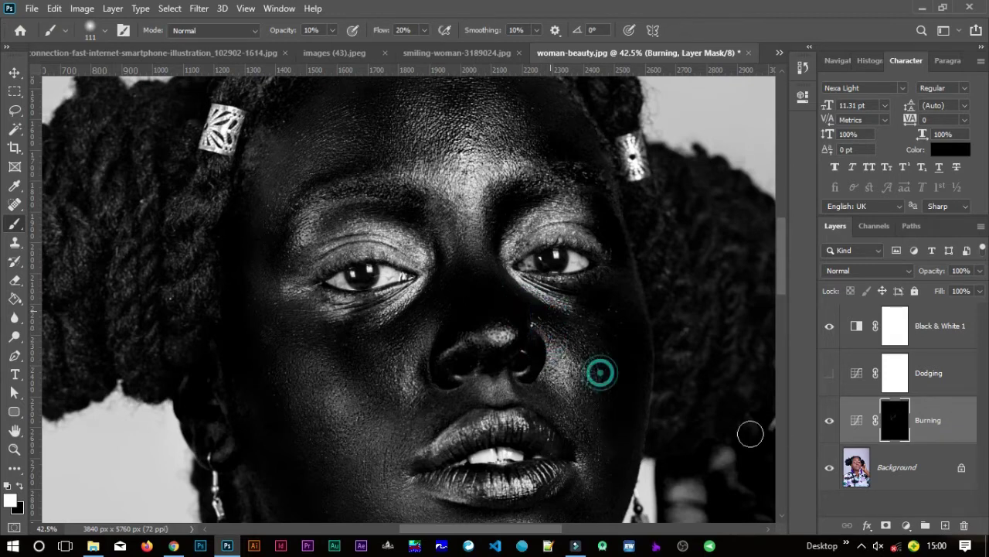
click(829, 423)
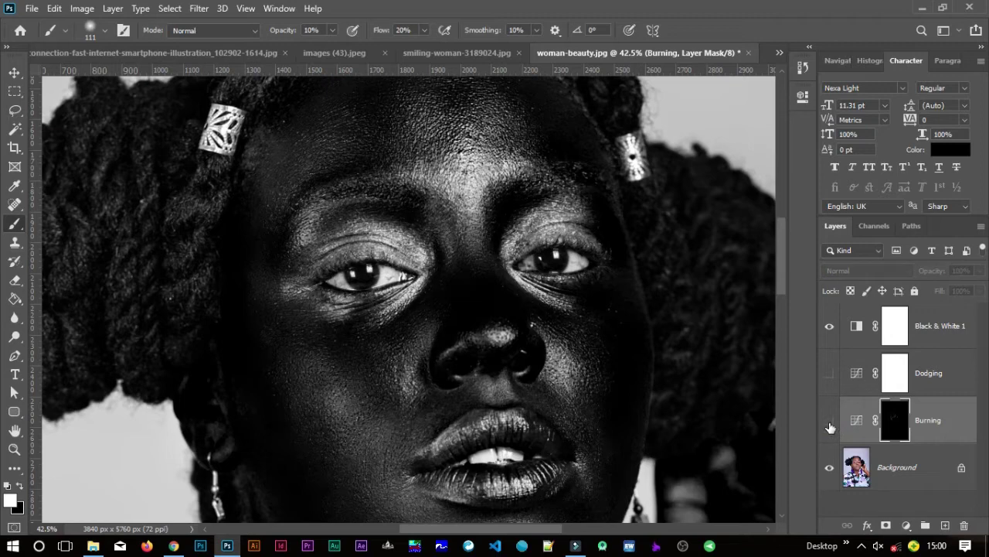
click(829, 424)
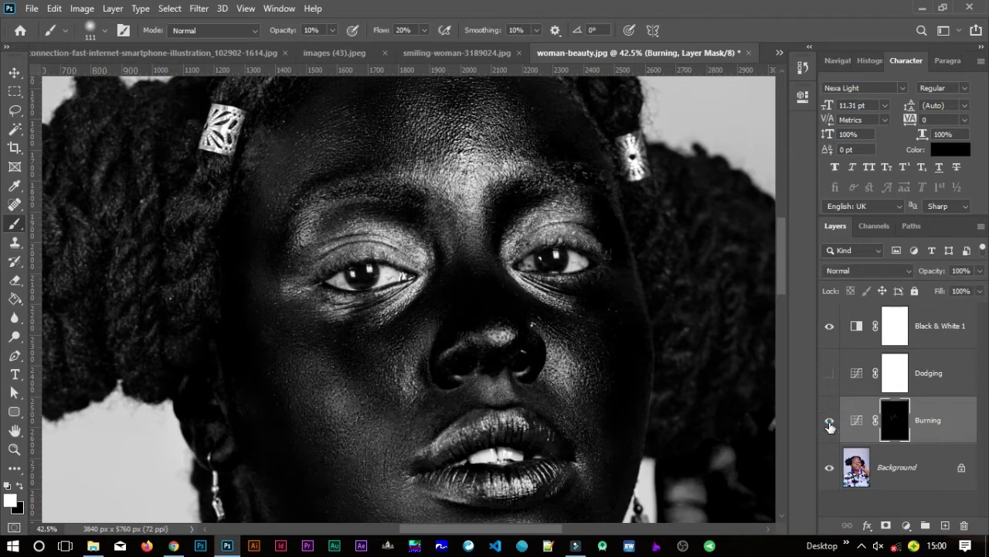
Paint white on the Burning mask beside the nose and along the cheek and temple on the portrait's right side.
drag(524, 320, 572, 439)
mouse_move(537, 345)
mouse_down()
mouse_move(562, 324)
mouse_move(539, 374)
mouse_move(601, 308)
mouse_up()
mouse_move(534, 366)
mouse_down()
mouse_move(583, 319)
mouse_move(592, 346)
mouse_move(560, 328)
mouse_up()
mouse_move(537, 351)
mouse_down()
mouse_move(588, 318)
mouse_move(559, 309)
mouse_move(580, 305)
mouse_up()
mouse_move(544, 383)
mouse_down()
mouse_move(562, 341)
mouse_move(639, 299)
mouse_up()
drag(670, 348, 654, 321)
drag(675, 374, 654, 322)
Burn the forehead edges along the hairline and above the eyebrows on the Burning mask.
drag(613, 254, 574, 212)
drag(623, 286, 553, 208)
click(591, 220)
click(481, 170)
click(399, 196)
click(462, 233)
drag(431, 221, 382, 260)
drag(477, 192, 358, 240)
drag(402, 192, 334, 245)
click(432, 194)
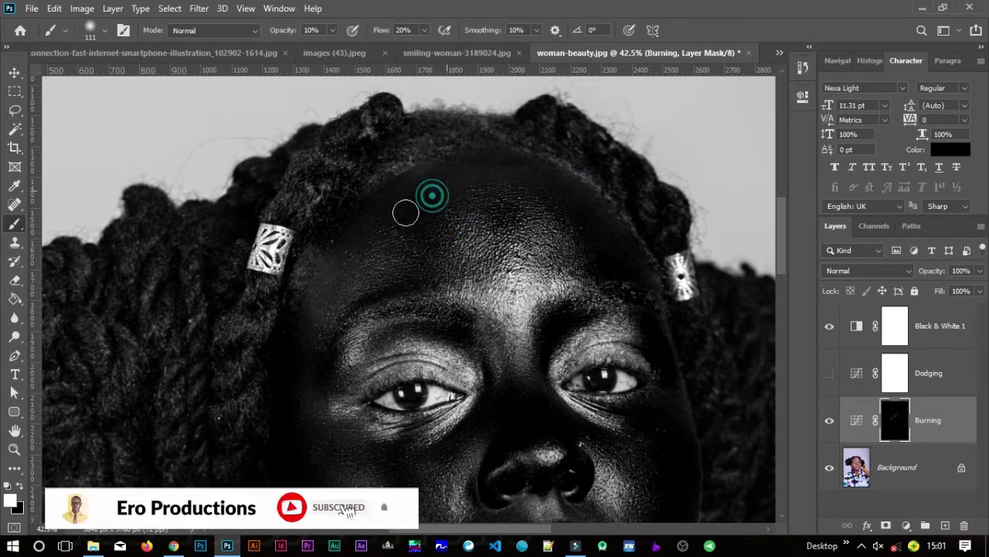
click(449, 171)
click(510, 162)
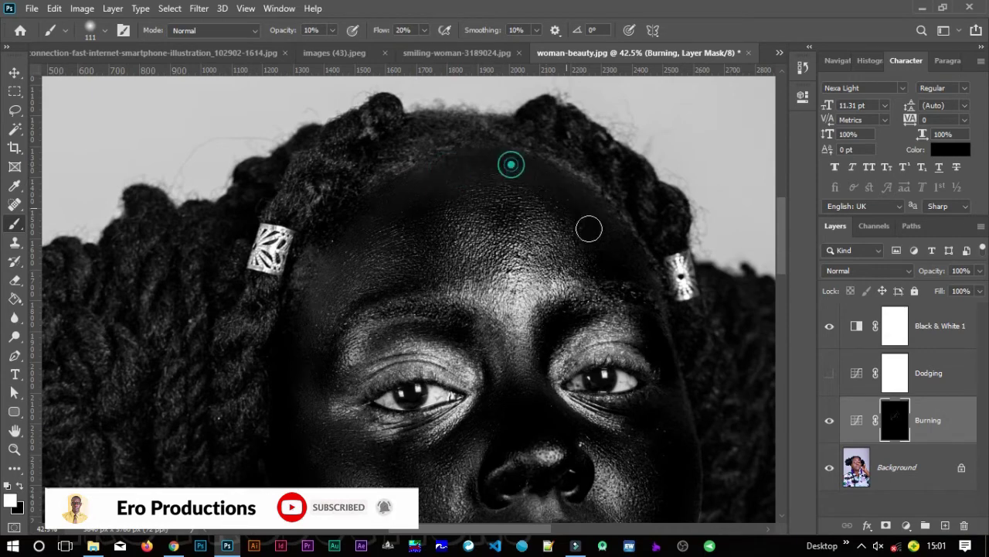
click(586, 203)
click(511, 201)
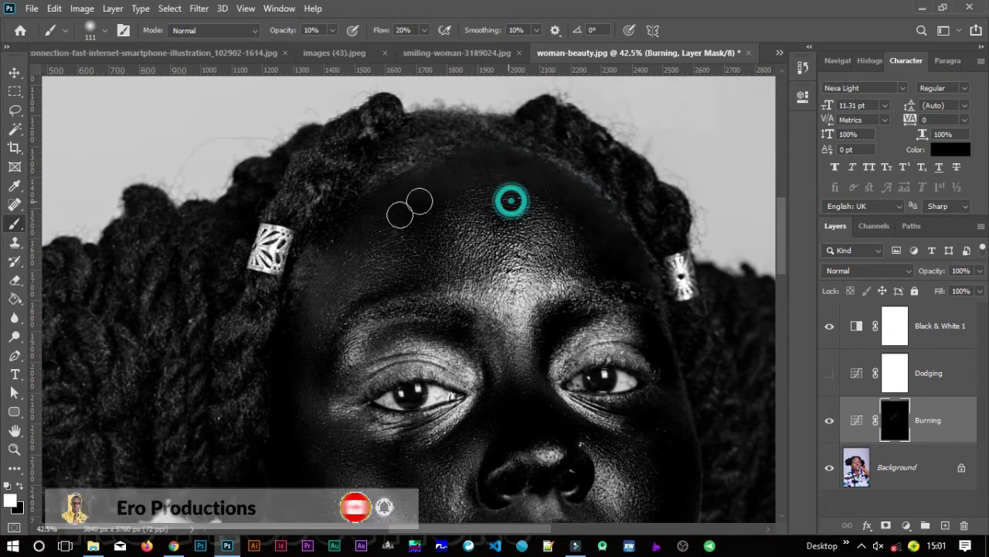
click(441, 182)
click(373, 227)
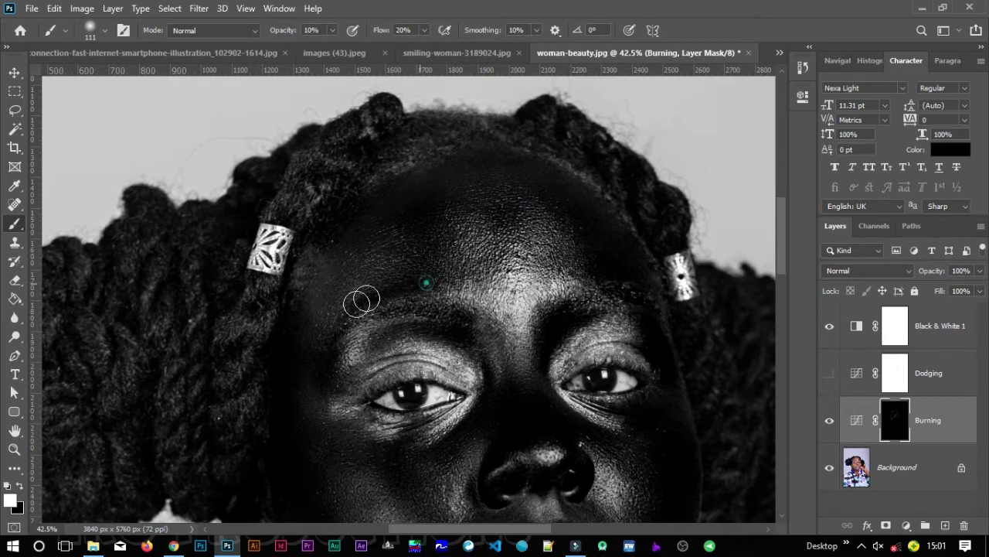
click(393, 257)
Burn the temple between the hair and the outer eye corner on the portrait's left side.
drag(331, 347, 398, 221)
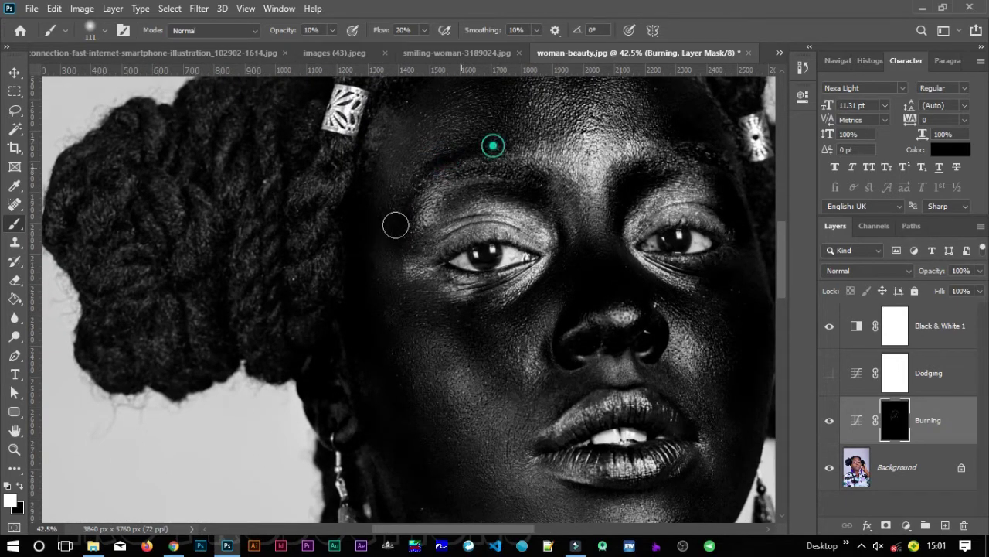
click(416, 194)
click(376, 179)
click(388, 232)
click(372, 254)
mouse_move(453, 385)
mouse_down()
mouse_move(413, 258)
mouse_move(412, 374)
mouse_up()
Burn the outer cheek and the shadow below the cheekbone on the portrait's left side.
drag(348, 311, 348, 353)
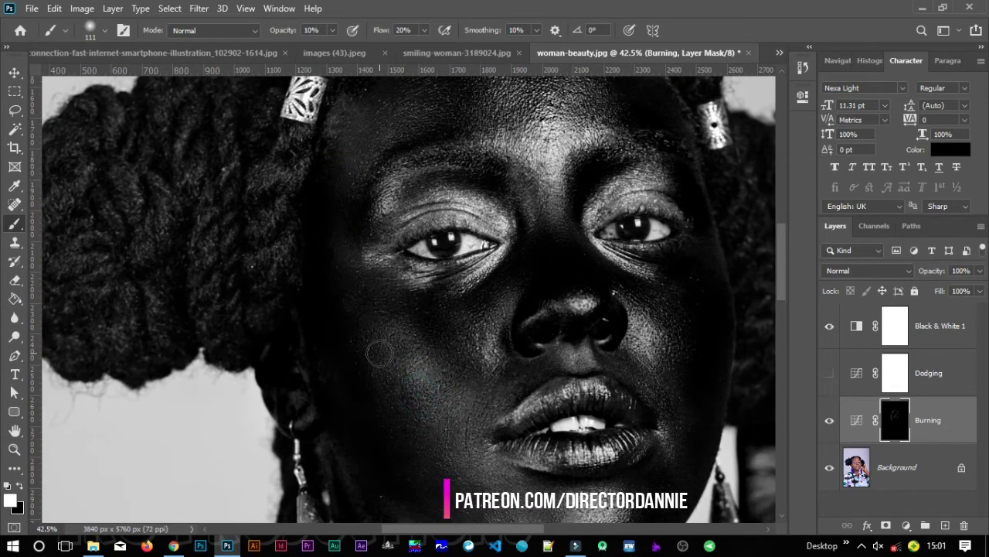
click(353, 347)
mouse_move(416, 417)
mouse_down()
mouse_move(393, 256)
mouse_move(399, 342)
mouse_up()
drag(341, 272, 399, 344)
drag(345, 308, 373, 381)
mouse_move(352, 326)
mouse_down()
mouse_move(384, 386)
mouse_move(434, 360)
mouse_up()
mouse_move(422, 319)
mouse_down()
mouse_move(480, 385)
mouse_move(445, 389)
mouse_move(490, 420)
mouse_up()
Paint white on the Burning mask over the shadows around the mouth and between the nose and upper lip.
mouse_move(426, 363)
mouse_down()
mouse_move(489, 423)
mouse_move(553, 422)
mouse_move(590, 406)
mouse_up()
mouse_move(481, 413)
mouse_down()
mouse_move(585, 393)
mouse_move(600, 410)
mouse_move(617, 392)
mouse_up()
drag(549, 424, 592, 416)
mouse_move(529, 424)
mouse_down()
mouse_move(627, 365)
mouse_move(533, 413)
mouse_move(590, 371)
mouse_up()
drag(627, 343, 493, 395)
Burn the shadows beside the nose and around the eye and cheek on the portrait's right side.
click(475, 368)
click(497, 375)
click(512, 342)
click(517, 322)
click(499, 384)
click(487, 292)
click(513, 244)
mouse_move(530, 194)
mouse_down()
mouse_move(523, 288)
mouse_move(540, 203)
mouse_move(515, 335)
mouse_up()
drag(514, 220, 502, 335)
mouse_move(507, 214)
mouse_down()
mouse_move(506, 333)
mouse_move(547, 252)
mouse_up()
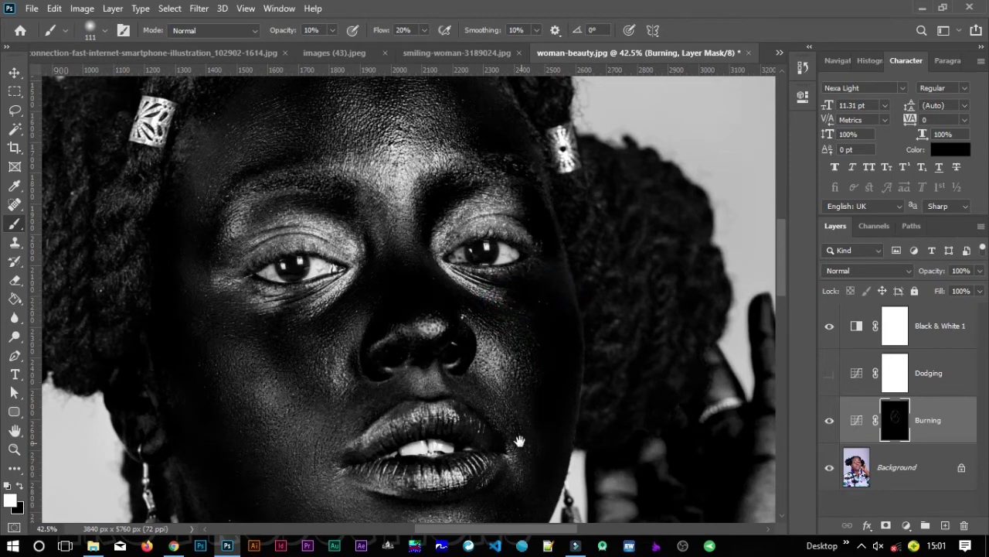
Burn the shadow below the lower lip and around the chin on the Burning mask.
drag(529, 340, 549, 271)
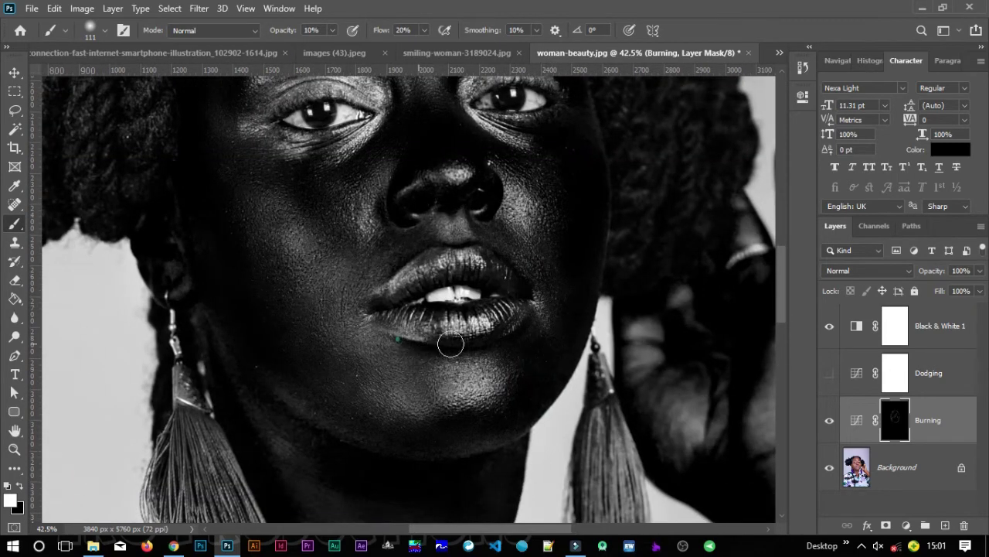
drag(405, 338, 473, 349)
mouse_move(401, 345)
mouse_down()
mouse_move(507, 345)
mouse_move(484, 411)
mouse_up()
mouse_move(525, 337)
mouse_down()
mouse_move(412, 380)
mouse_move(490, 378)
mouse_up()
mouse_move(389, 372)
mouse_down()
mouse_move(370, 393)
mouse_move(469, 360)
mouse_move(503, 361)
mouse_move(536, 407)
mouse_up()
drag(470, 355, 404, 362)
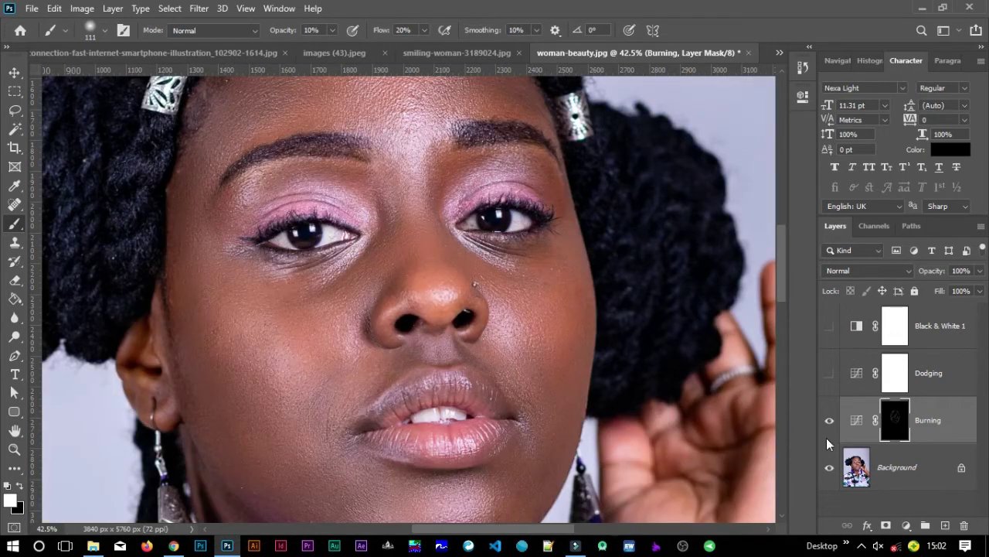
Toggle the Burning layer's visibility to compare the portrait before and after burning, close up and on the whole face.
click(830, 422)
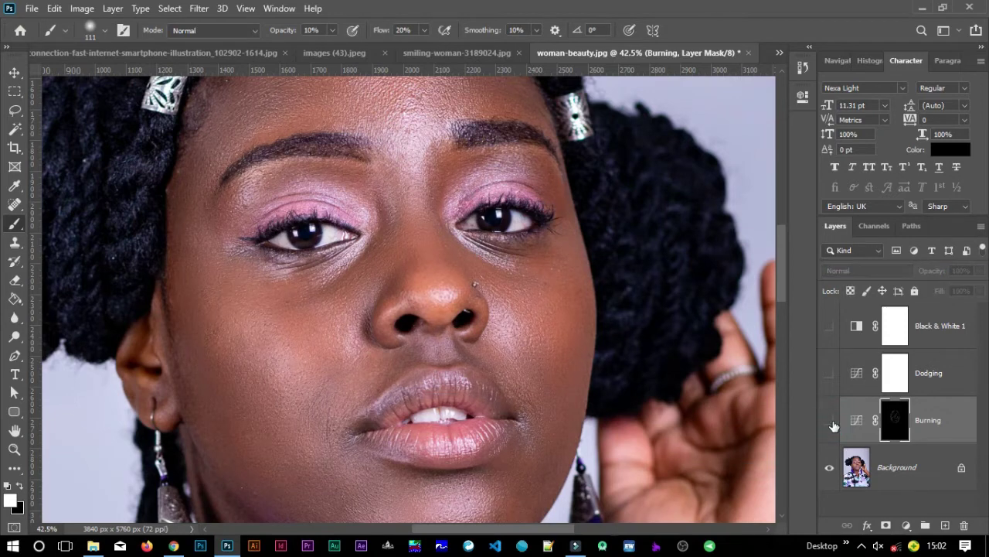
click(831, 423)
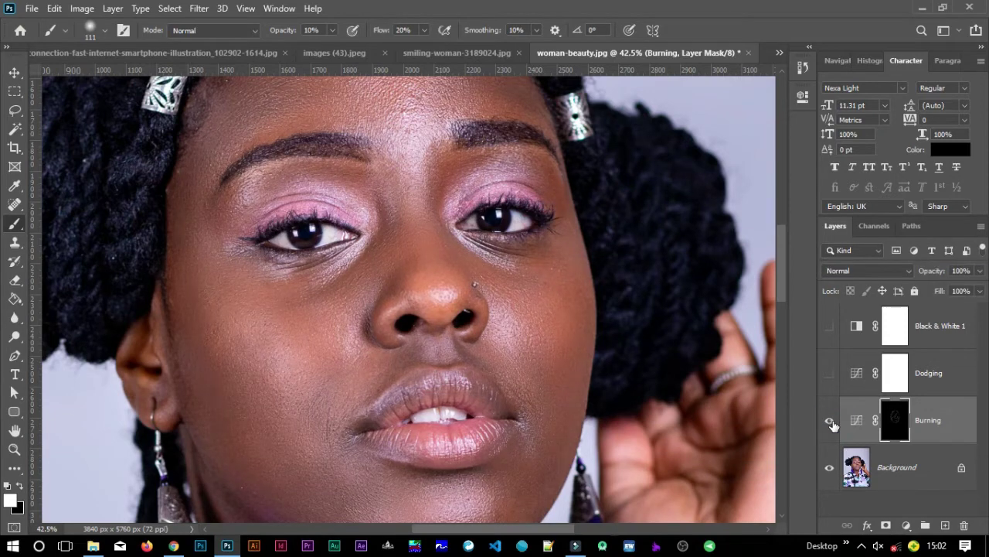
drag(503, 388, 501, 382)
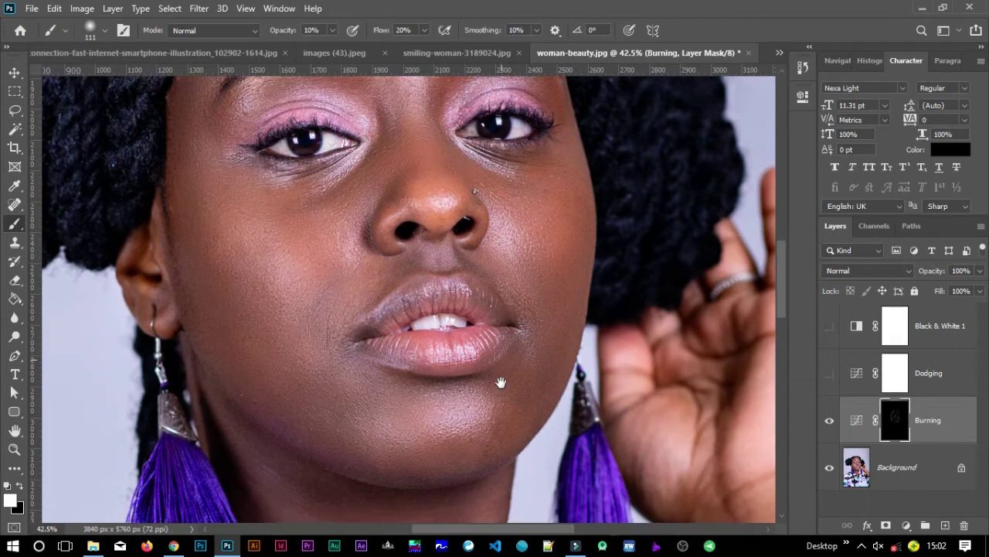
scroll(501, 382, down, 3)
scroll(501, 383, down, 3)
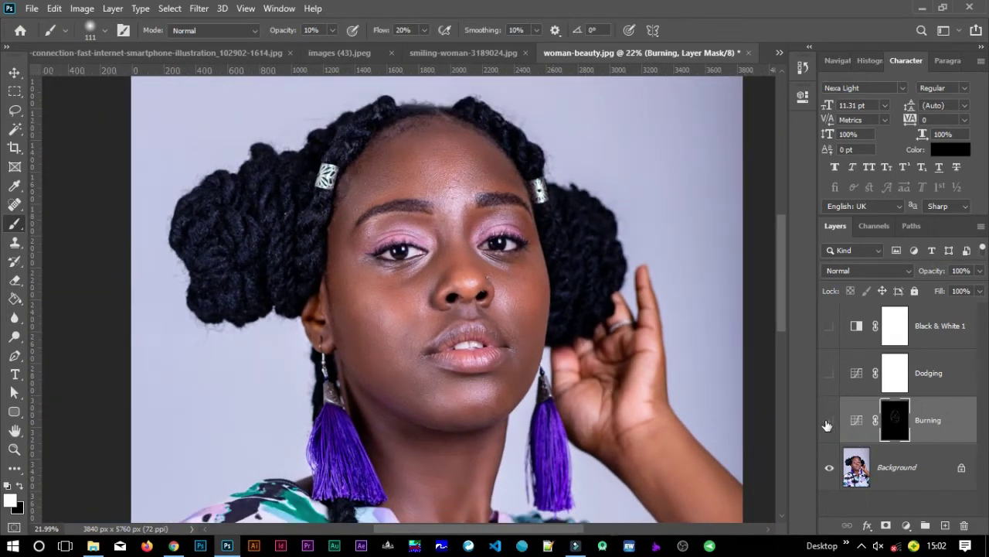
click(828, 424)
click(828, 423)
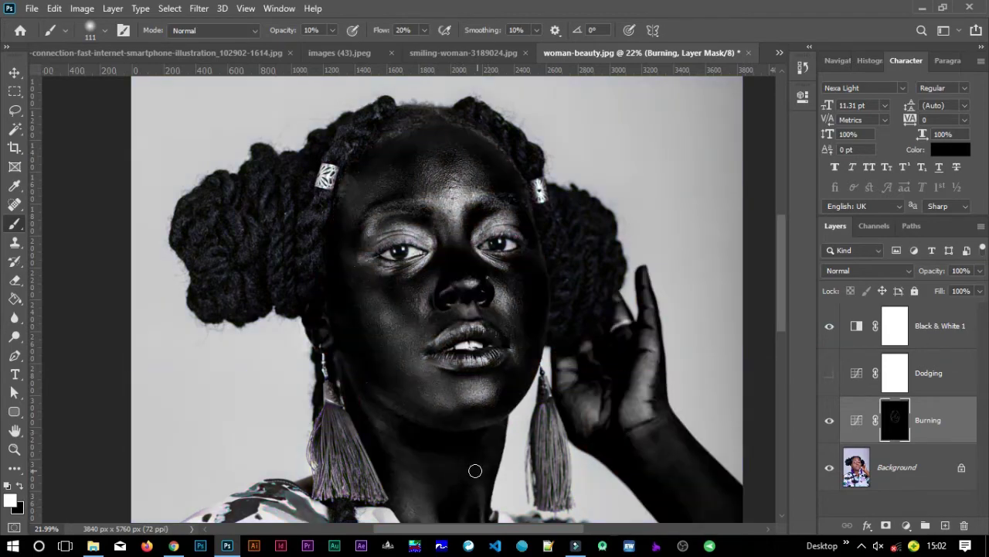
With the Black & White 1 layer shown, paint white on the Burning mask over the shadow under the chin and jaw.
scroll(477, 468, up, 6)
scroll(455, 446, up, 3)
drag(441, 435, 488, 294)
scroll(489, 294, down, 5)
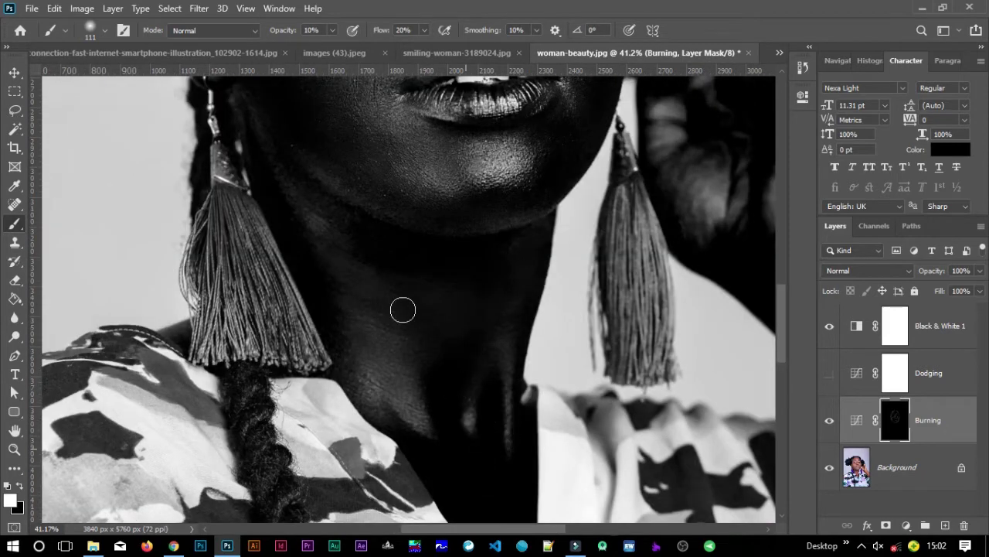
drag(366, 245, 439, 252)
drag(338, 219, 459, 260)
drag(373, 247, 493, 250)
drag(347, 224, 499, 258)
drag(384, 270, 521, 232)
drag(336, 215, 425, 269)
drag(300, 183, 411, 251)
drag(316, 220, 462, 242)
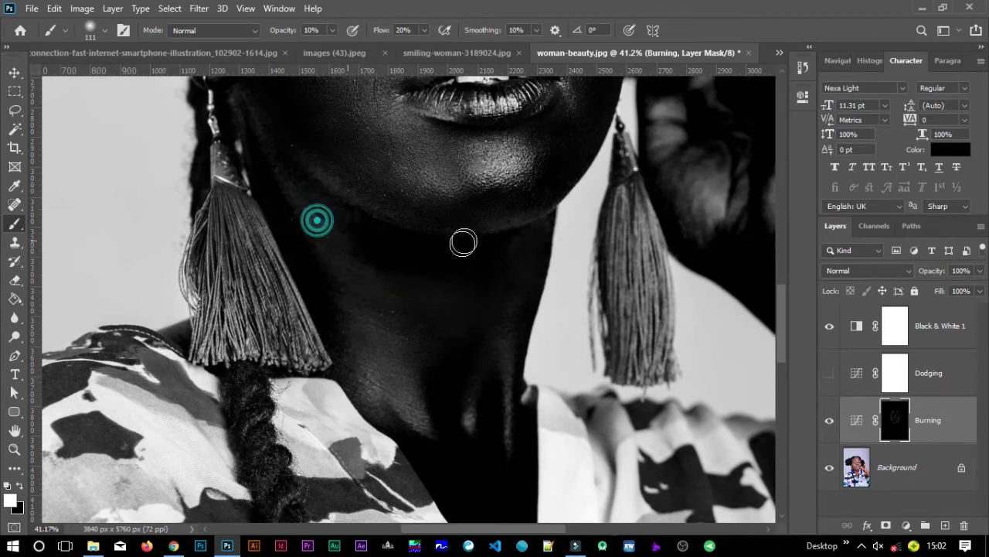
mouse_move(364, 233)
mouse_down()
mouse_move(406, 274)
mouse_move(515, 234)
mouse_move(510, 252)
mouse_up()
Burn the shadows down the neck, from beside the portrait's left earring to the neckline.
drag(278, 202, 295, 159)
drag(263, 189, 324, 332)
drag(307, 243, 354, 382)
mouse_move(322, 270)
mouse_down()
mouse_move(407, 412)
mouse_move(455, 389)
mouse_move(468, 448)
mouse_move(455, 475)
mouse_move(448, 465)
mouse_up()
drag(490, 392, 492, 499)
drag(526, 450, 475, 332)
drag(369, 327, 413, 378)
drag(356, 310, 407, 386)
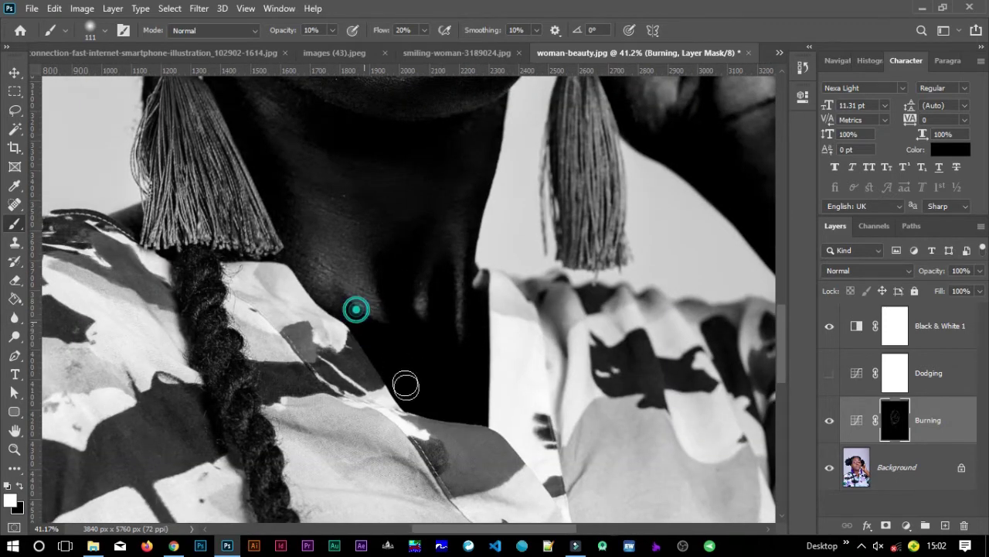
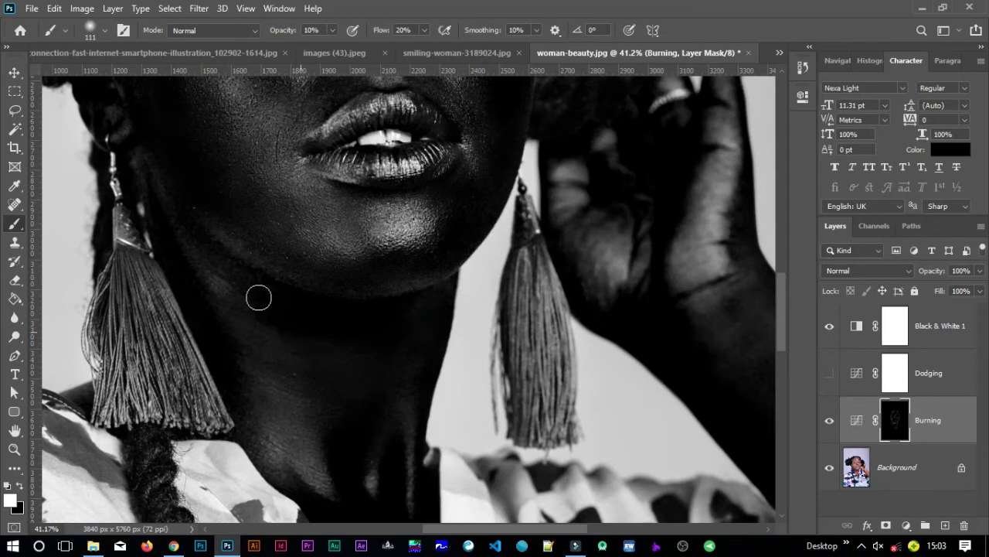
Burn the lower jaw and neck edge beside the portrait's left earring, and hide the Black & White 1 layer.
mouse_move(233, 258)
mouse_down()
mouse_move(329, 322)
mouse_move(368, 291)
mouse_move(330, 415)
mouse_move(376, 407)
mouse_up()
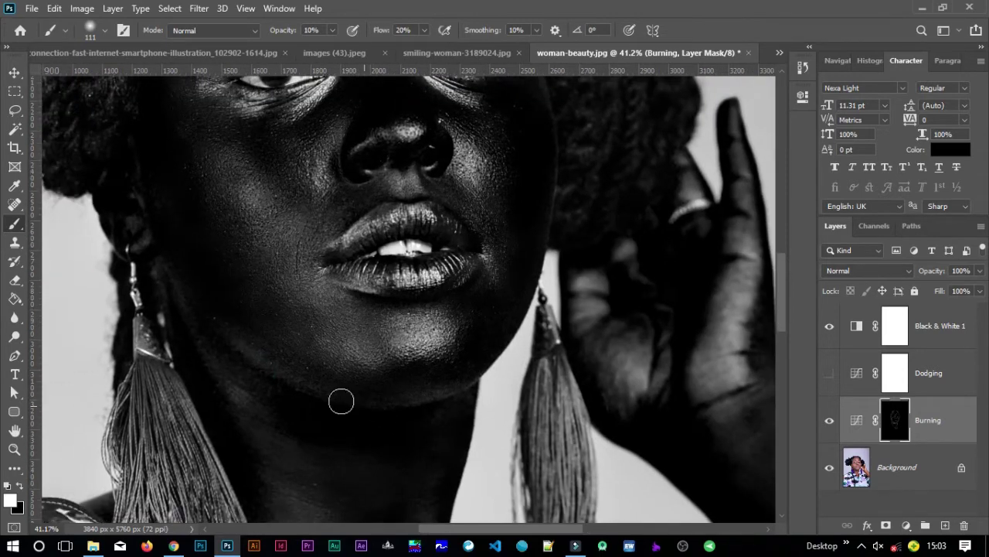
drag(231, 311, 295, 368)
drag(217, 327, 274, 400)
drag(216, 367, 245, 433)
mouse_move(191, 316)
mouse_down()
mouse_move(354, 460)
mouse_move(257, 477)
mouse_up()
drag(332, 354, 253, 365)
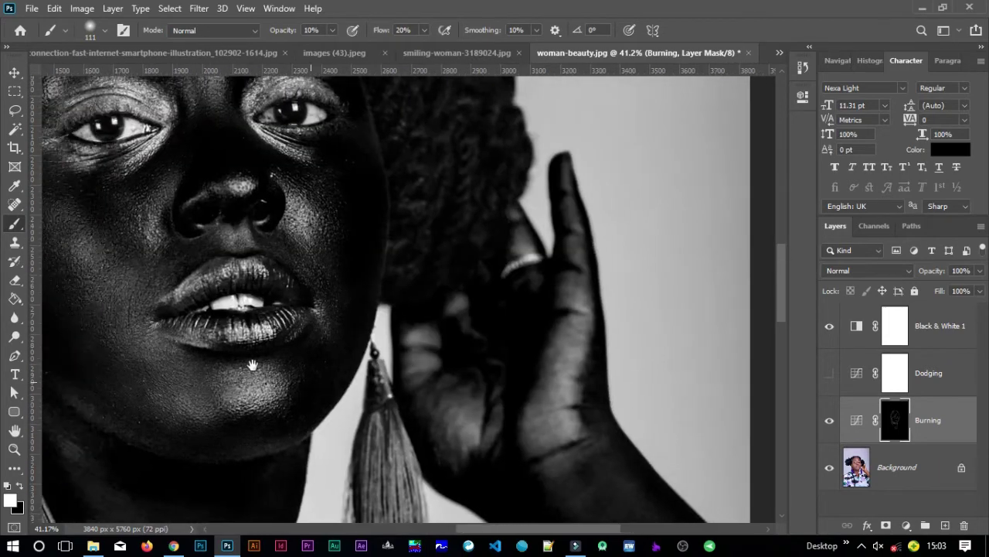
drag(179, 304, 349, 399)
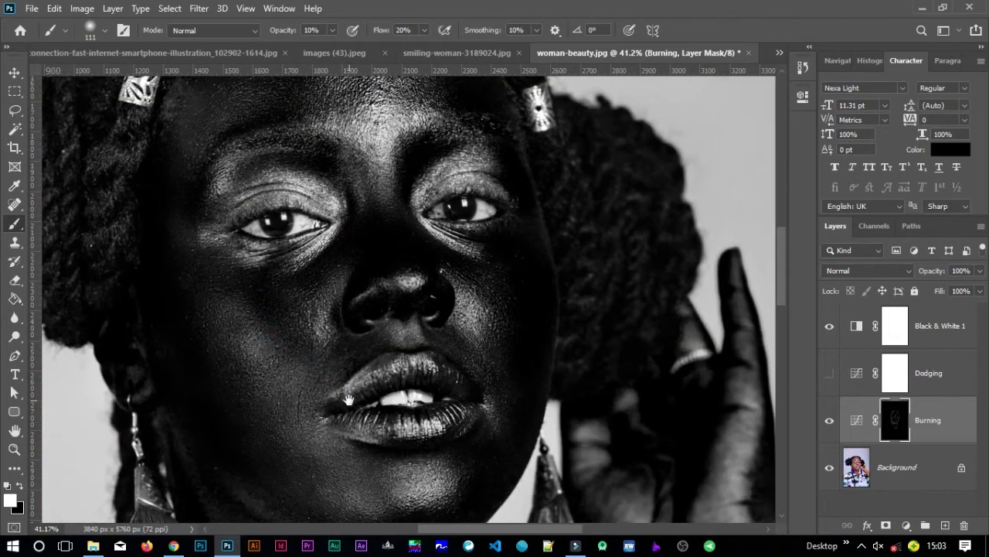
click(830, 326)
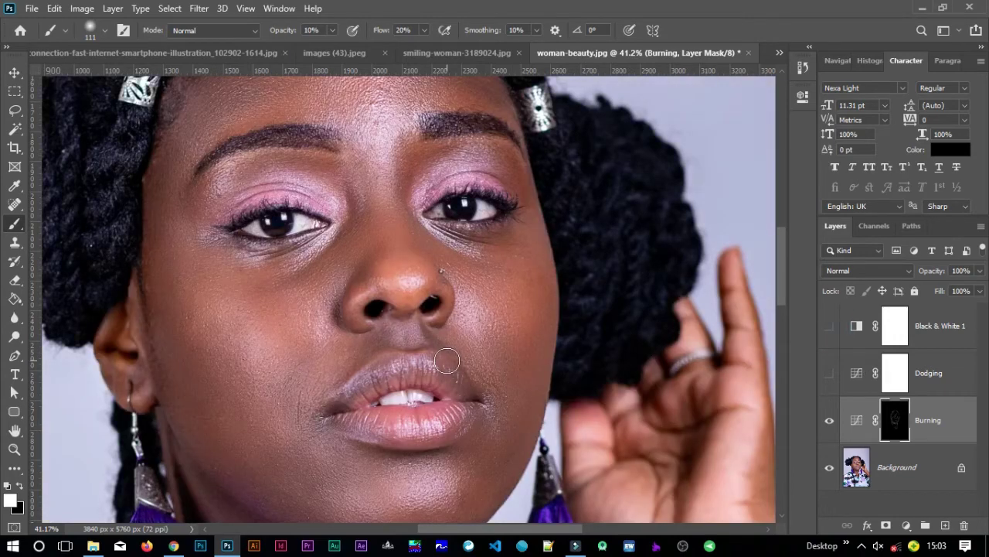
Compare the full-colour face and neck with the Burning layer off and on.
scroll(447, 360, down, 3)
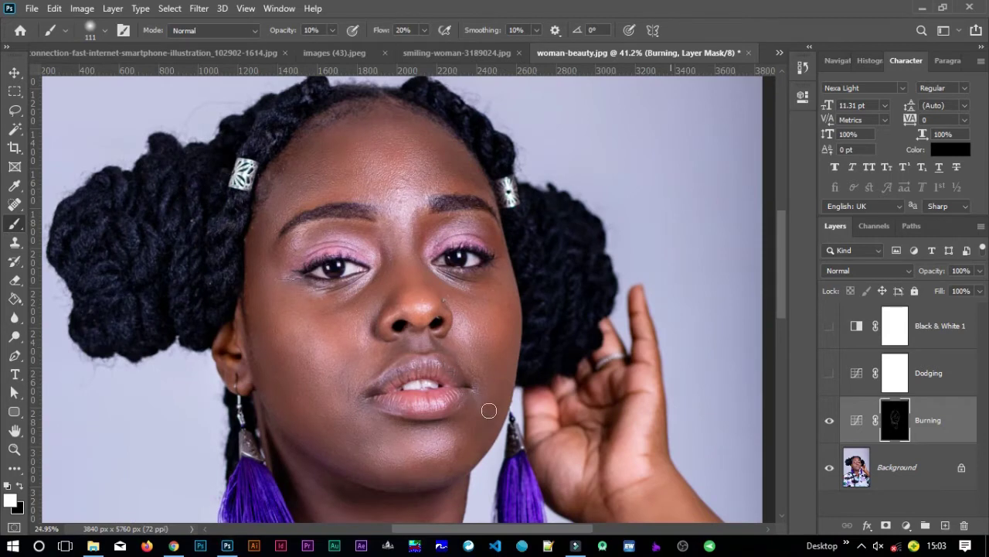
scroll(490, 411, down, 1)
click(475, 391)
scroll(567, 395, down, 2)
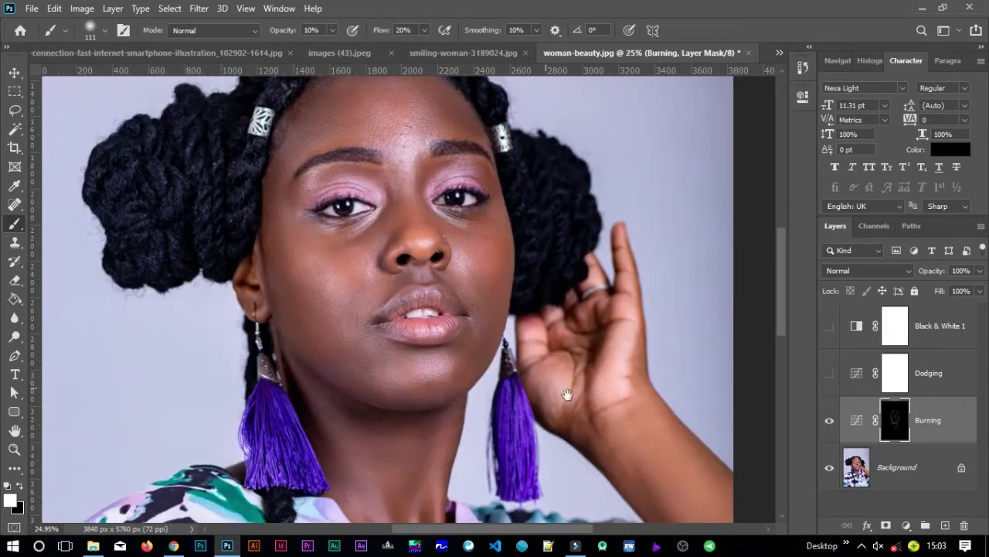
click(833, 427)
click(833, 426)
click(830, 422)
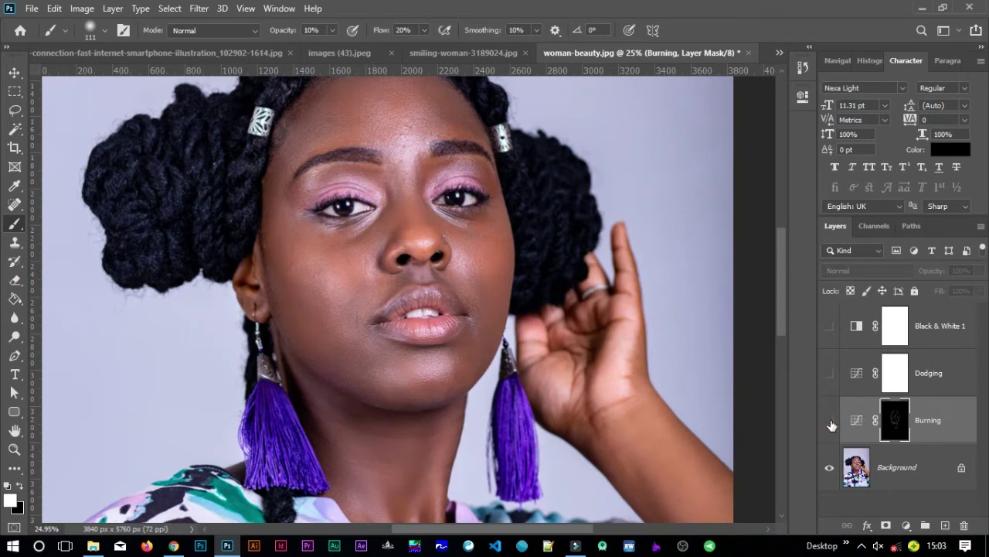
click(829, 423)
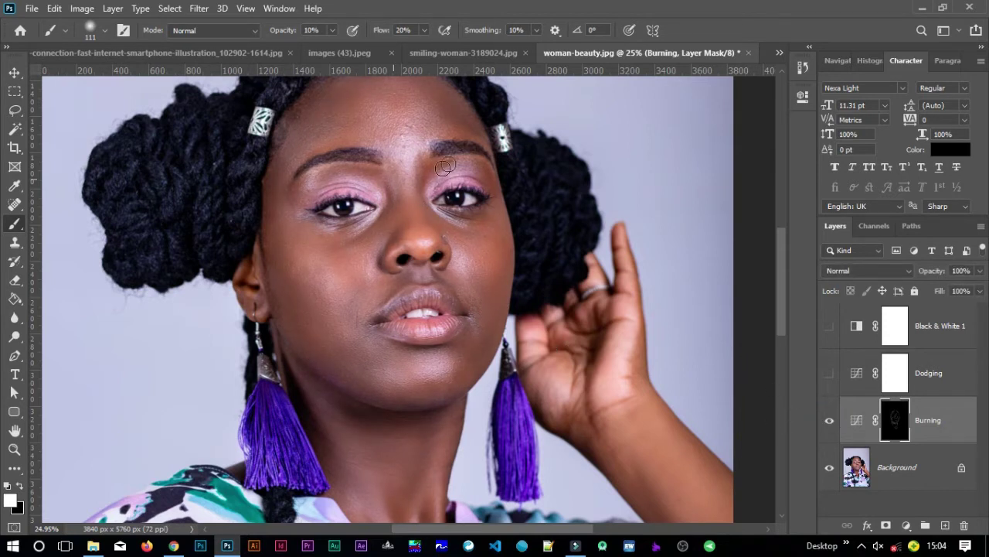
Burn the upper eyelids, outer cheeks and jaw on both sides of the face on the Burning mask.
drag(421, 182, 486, 177)
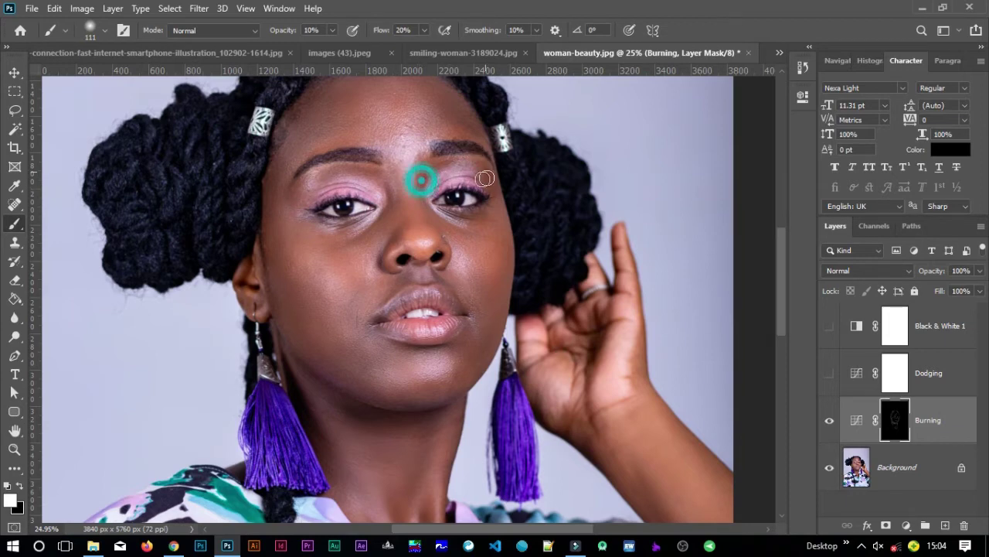
mouse_move(432, 162)
mouse_down()
mouse_move(478, 164)
mouse_move(496, 191)
mouse_move(456, 166)
mouse_move(426, 177)
mouse_up()
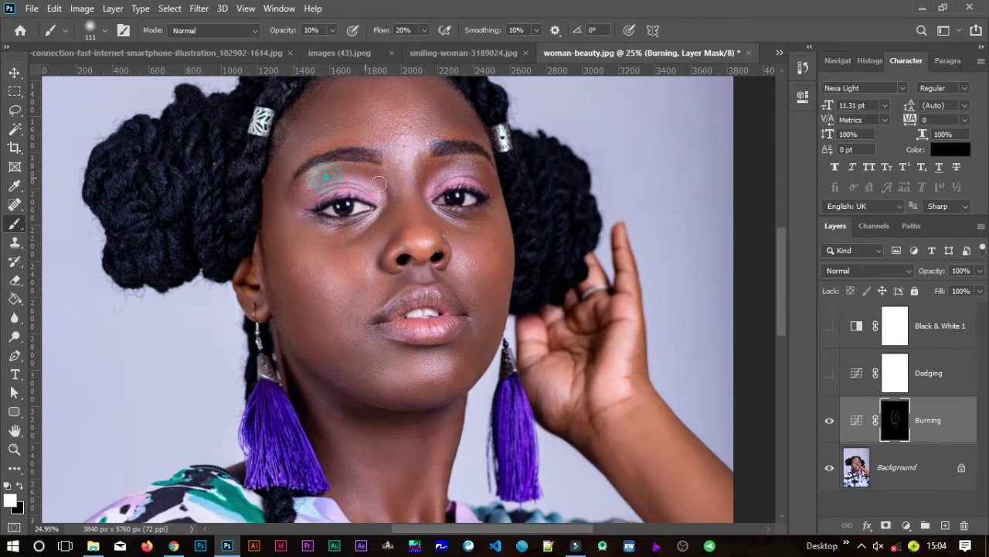
mouse_move(309, 138)
mouse_down()
mouse_move(300, 184)
mouse_move(287, 189)
mouse_move(286, 169)
mouse_move(269, 246)
mouse_up()
drag(267, 182, 279, 303)
drag(268, 223, 308, 352)
mouse_move(279, 249)
mouse_down()
mouse_move(363, 372)
mouse_move(439, 370)
mouse_move(502, 289)
mouse_up()
drag(472, 351, 477, 335)
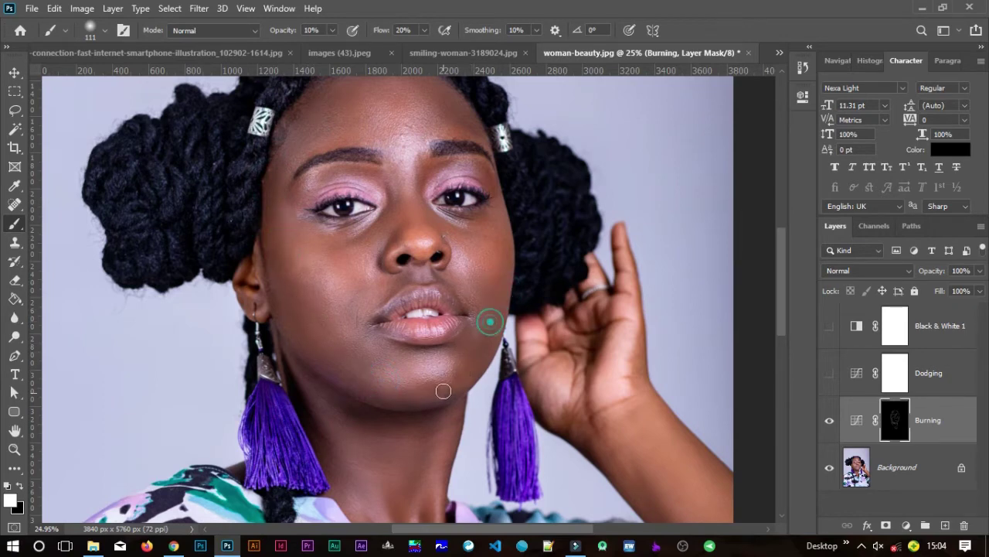
drag(504, 230, 497, 277)
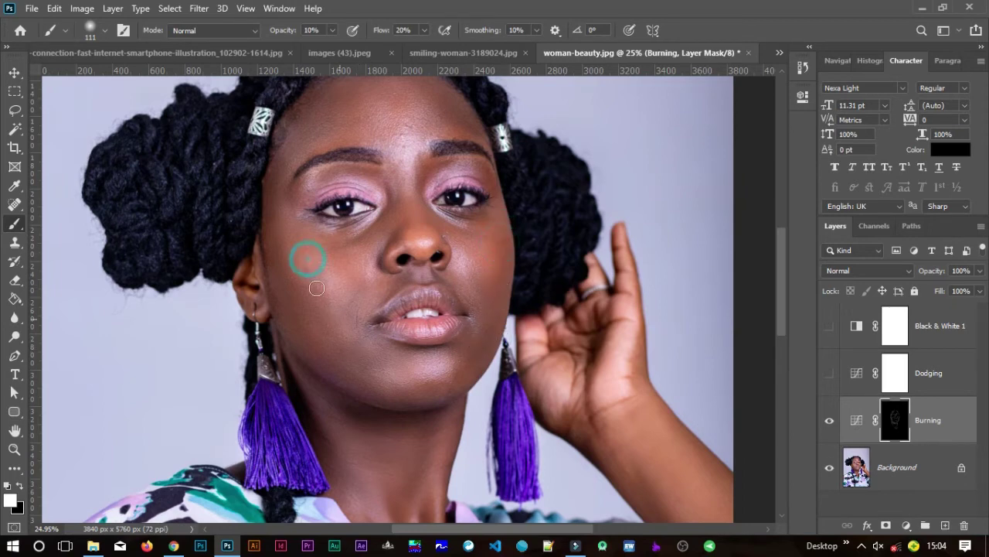
drag(279, 266, 319, 331)
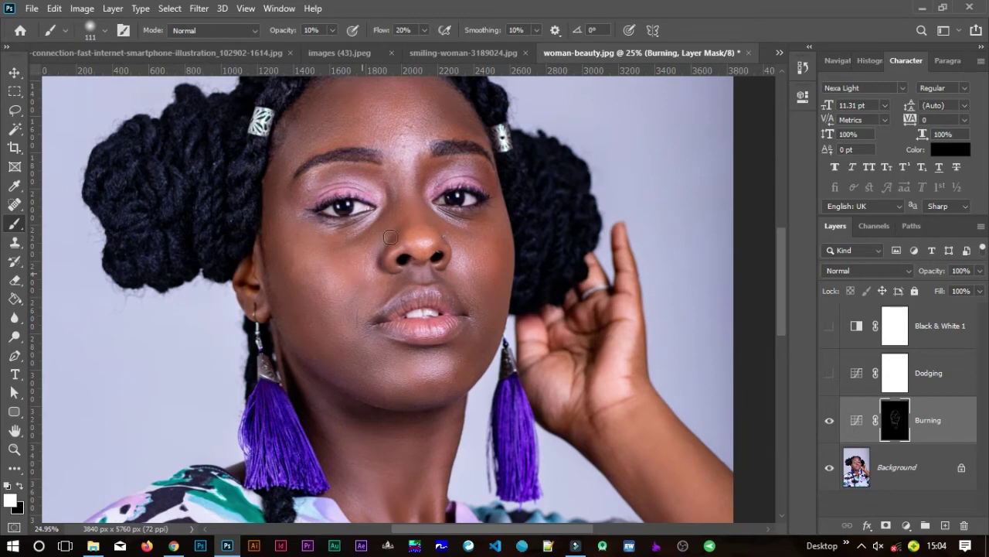
Burn both outer edges of the forehead and the temple along the hairline.
drag(430, 226, 415, 293)
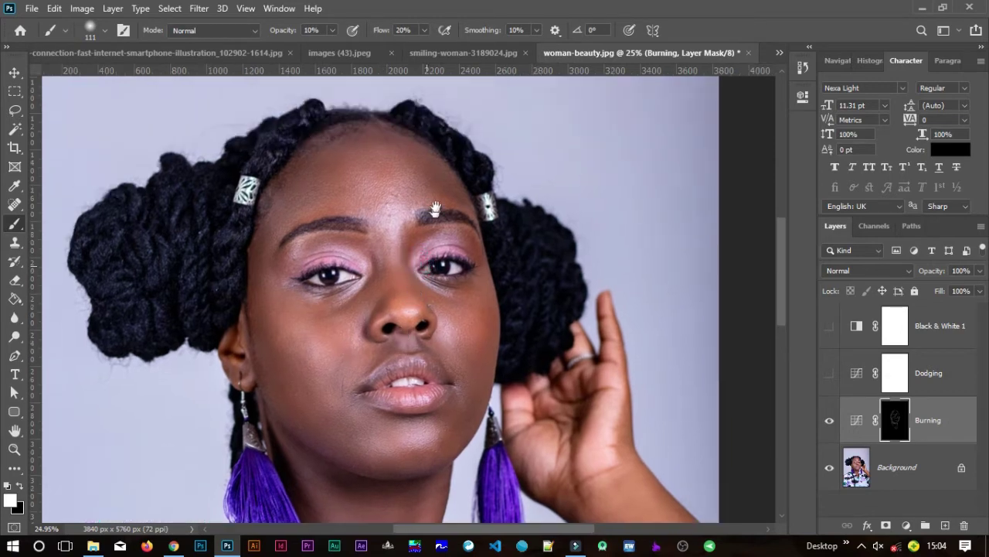
drag(435, 211, 442, 197)
mouse_move(422, 149)
mouse_down()
mouse_move(464, 195)
mouse_move(447, 172)
mouse_up()
drag(416, 130, 443, 166)
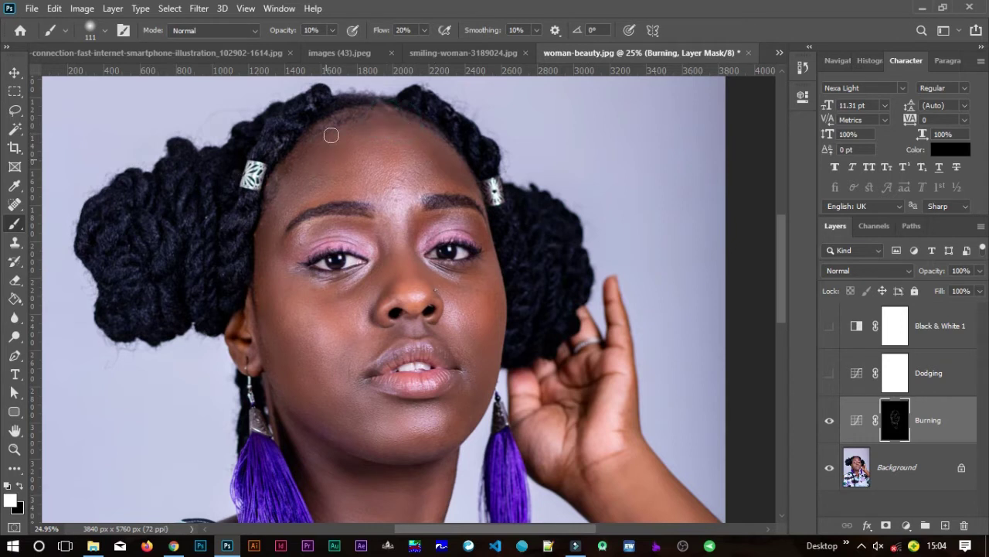
drag(291, 168, 268, 202)
mouse_move(297, 160)
mouse_down()
mouse_move(305, 167)
mouse_move(269, 229)
mouse_up()
mouse_move(306, 175)
mouse_down()
mouse_move(286, 194)
mouse_move(273, 253)
mouse_up()
drag(283, 193, 271, 259)
Switch the Burning layer off and on to review the finished burning on the whole portrait.
click(827, 421)
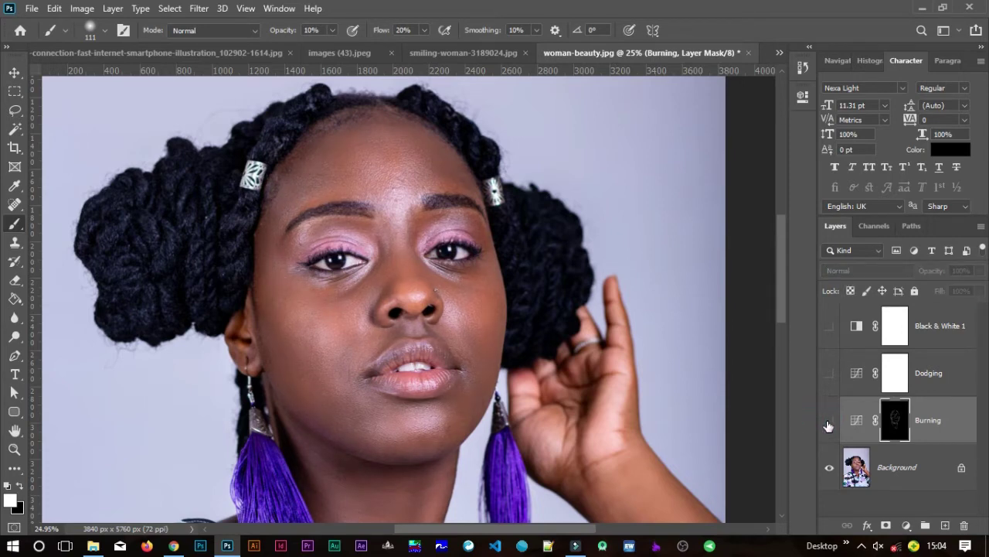
click(828, 424)
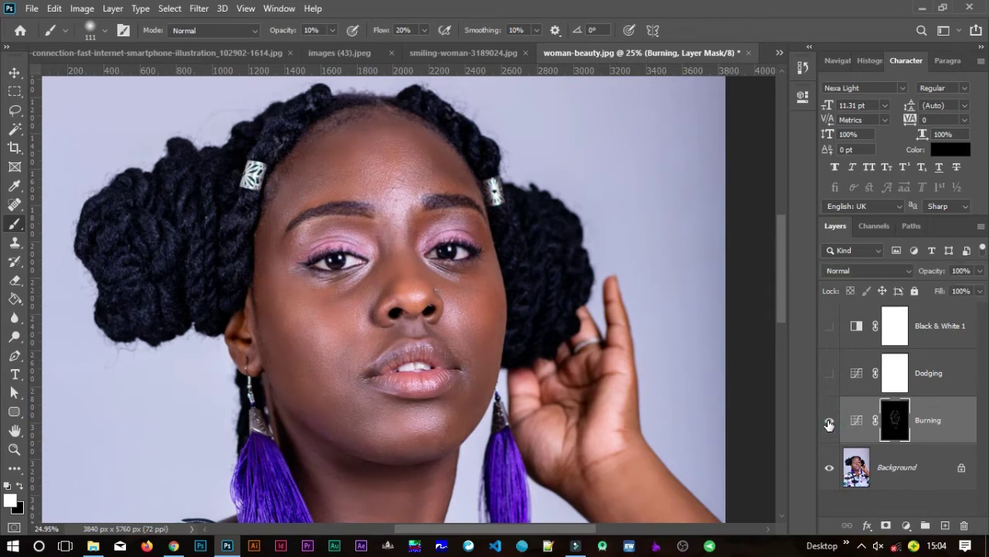
alt+scroll(416, 392, down, 2)
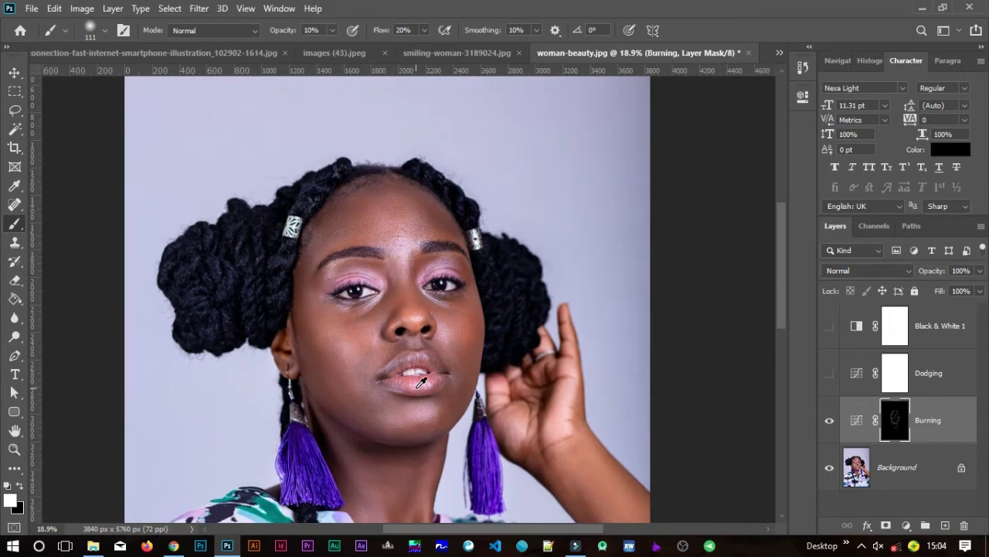
drag(421, 418, 424, 394)
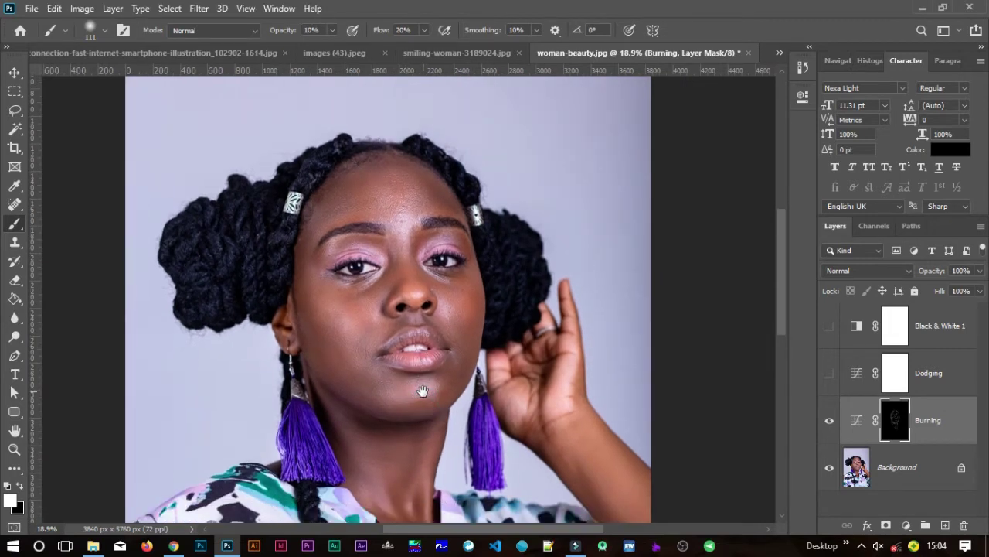
Show the Dodging layer and invert its layer mask to black.
click(830, 374)
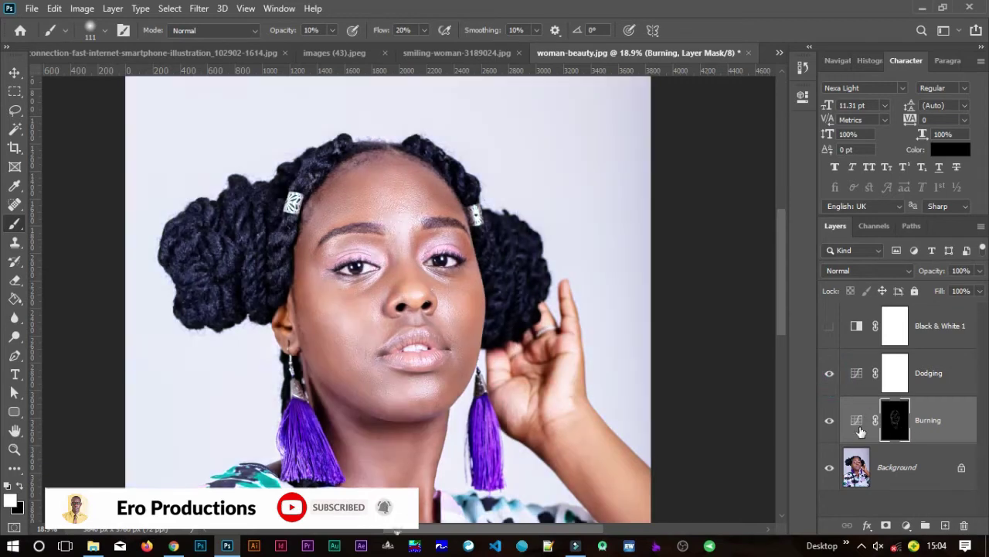
click(897, 377)
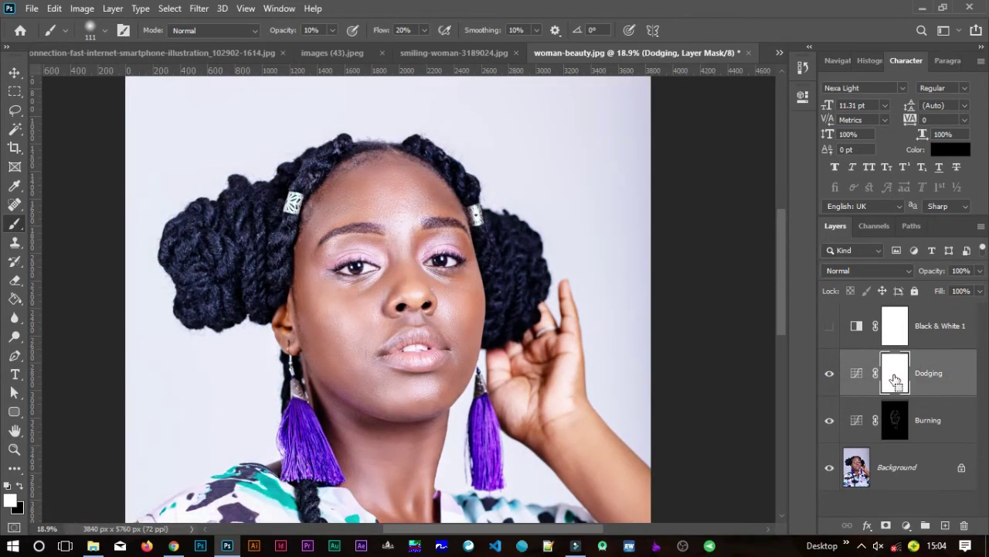
key(ctrl+i)
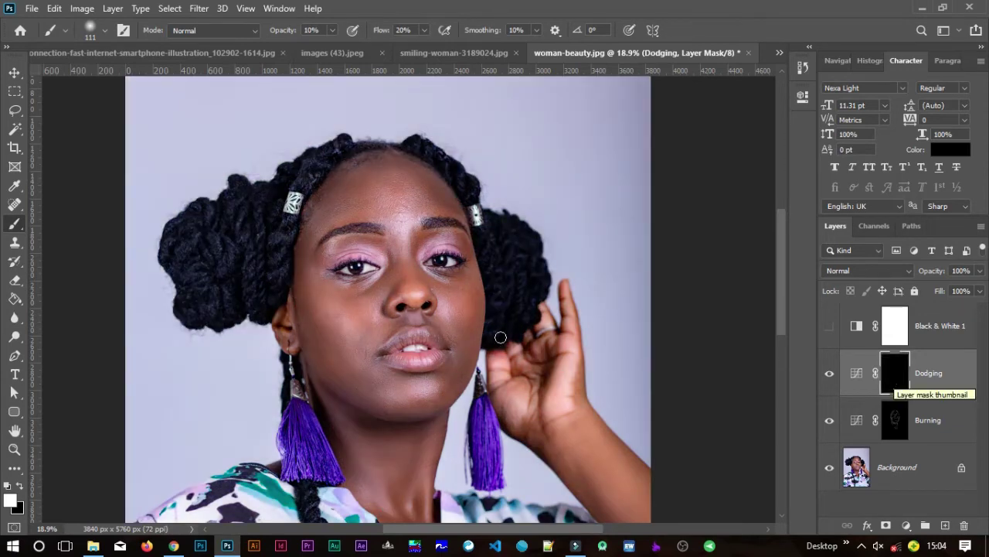
Show the Black & White 1 layer and dodge the upper eyelid, brow bone and outer corner of the subject's right eye on the Dodging mask.
click(829, 325)
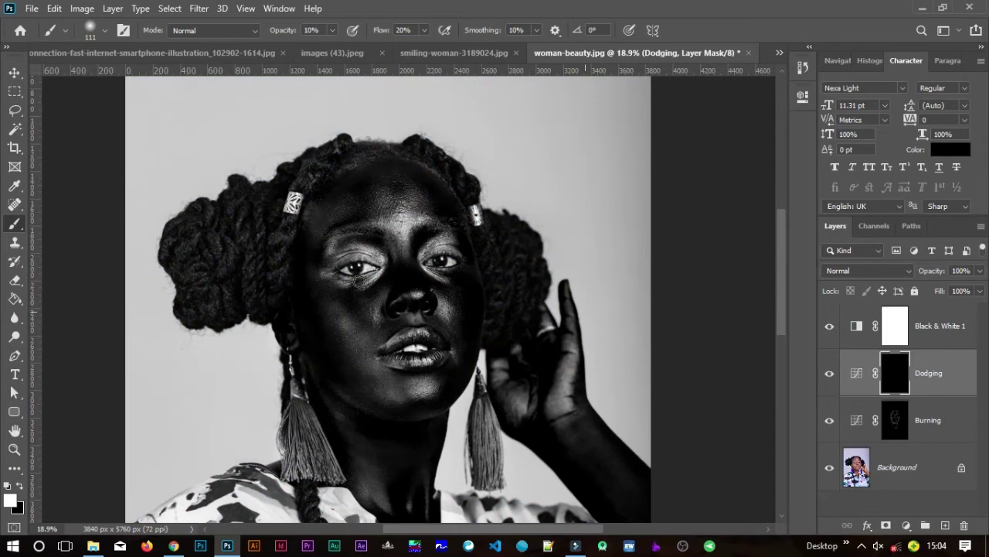
scroll(410, 265, up, 4)
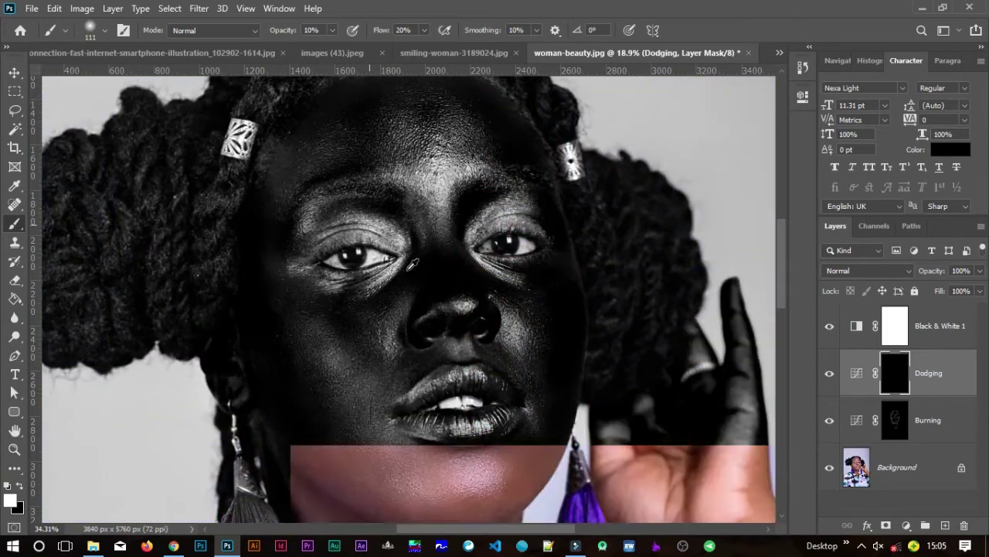
scroll(412, 264, up, 2)
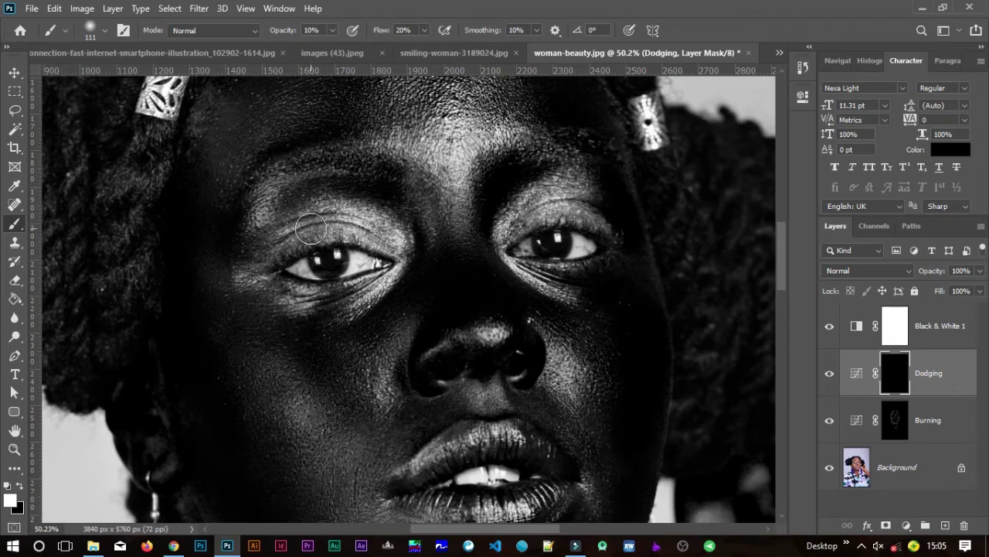
mouse_move(390, 232)
mouse_down()
mouse_move(332, 225)
mouse_move(278, 251)
mouse_move(354, 225)
mouse_move(257, 267)
mouse_move(324, 246)
mouse_move(262, 254)
mouse_move(344, 231)
mouse_move(276, 230)
mouse_move(306, 233)
mouse_move(321, 219)
mouse_move(367, 226)
mouse_move(415, 269)
mouse_up()
drag(347, 214, 393, 238)
mouse_move(333, 195)
mouse_down()
mouse_move(424, 243)
mouse_move(381, 220)
mouse_move(287, 251)
mouse_move(331, 203)
mouse_move(261, 249)
mouse_move(283, 163)
mouse_up()
drag(255, 220, 283, 167)
click(270, 214)
click(259, 276)
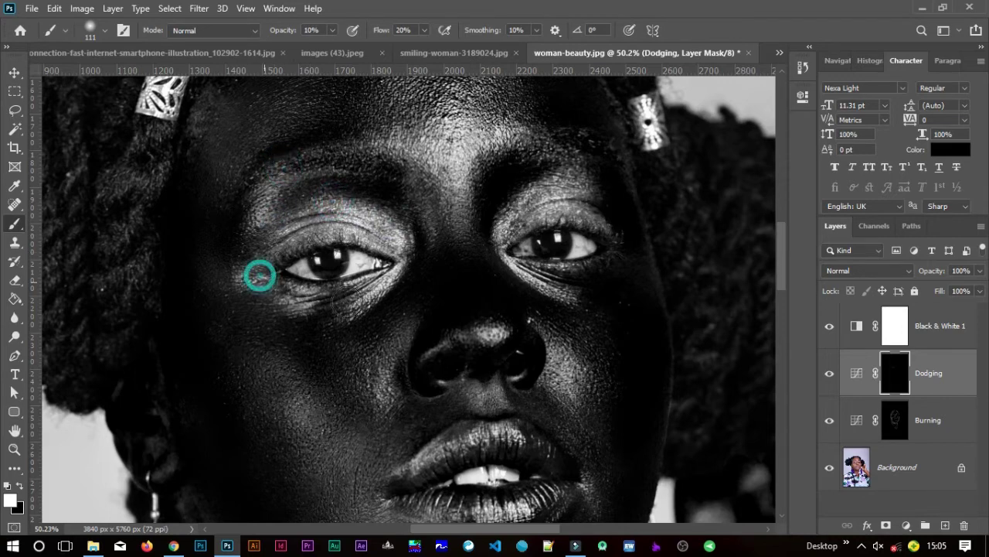
Dodge beneath and around the inner corner of the subject's right eye, comparing the result with the Dodging layer off and on.
drag(280, 292, 340, 296)
drag(404, 261, 339, 309)
drag(415, 239, 375, 296)
click(379, 273)
click(394, 263)
click(384, 271)
click(404, 214)
click(320, 207)
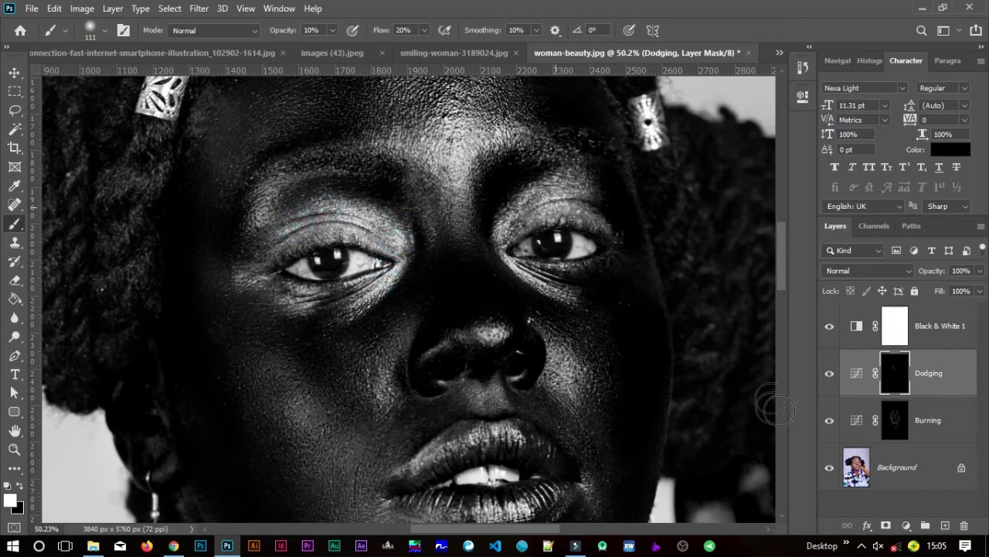
click(829, 377)
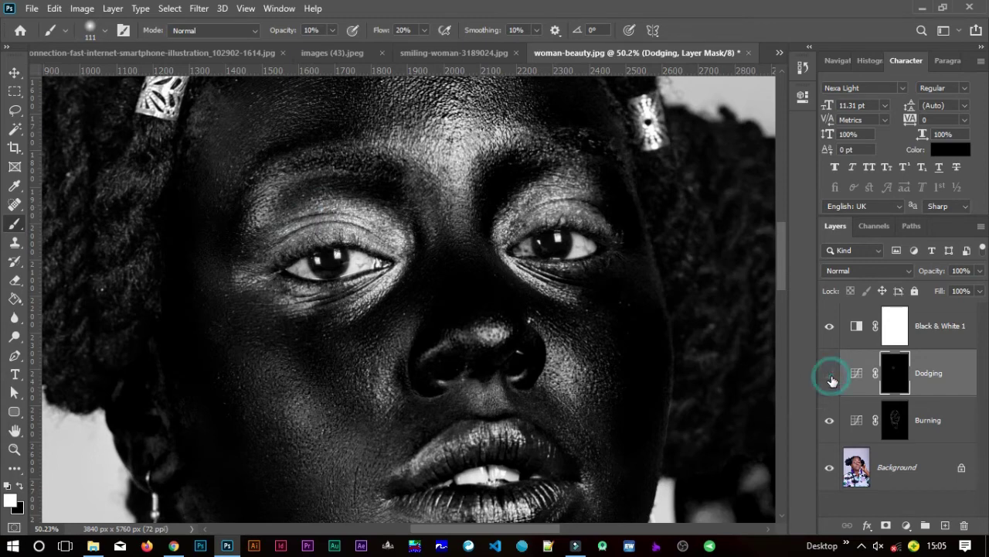
click(830, 375)
Dodge the upper eyelid, inner corner and under-eye area of the subject's left eye.
drag(563, 290, 443, 330)
mouse_move(381, 307)
mouse_down()
mouse_move(466, 248)
mouse_move(382, 292)
mouse_up()
mouse_move(477, 287)
mouse_down()
mouse_move(431, 283)
mouse_move(391, 304)
mouse_up()
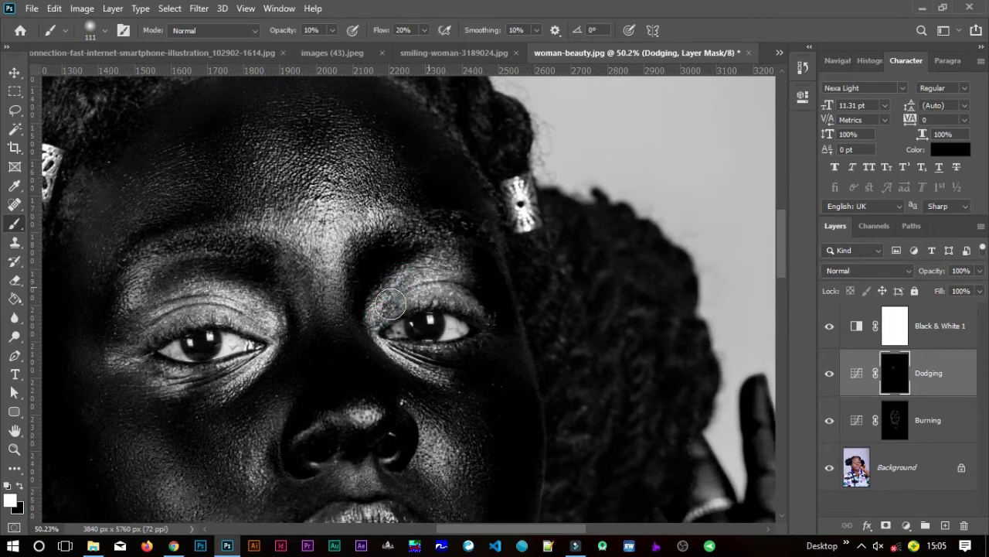
drag(476, 296, 465, 276)
mouse_move(403, 296)
mouse_down()
mouse_move(431, 285)
mouse_move(404, 283)
mouse_move(399, 337)
mouse_move(388, 318)
mouse_move(372, 320)
mouse_move(384, 361)
mouse_move(382, 295)
mouse_move(421, 361)
mouse_move(387, 339)
mouse_move(449, 384)
mouse_move(394, 362)
mouse_move(436, 383)
mouse_up()
mouse_move(398, 352)
mouse_down()
mouse_move(419, 384)
mouse_move(441, 389)
mouse_up()
mouse_move(395, 356)
mouse_down()
mouse_move(463, 388)
mouse_move(455, 395)
mouse_move(455, 275)
mouse_move(446, 249)
mouse_up()
Dodge the lower forehead between the eyebrows, the highlights on both cheeks beside the nose, and the nose tip.
mouse_move(309, 202)
mouse_down()
mouse_move(349, 201)
mouse_move(336, 254)
mouse_move(340, 236)
mouse_move(326, 207)
mouse_move(294, 234)
mouse_move(330, 255)
mouse_move(321, 298)
mouse_move(309, 283)
mouse_move(331, 283)
mouse_move(334, 240)
mouse_move(347, 241)
mouse_move(343, 276)
mouse_move(344, 233)
mouse_move(326, 238)
mouse_move(366, 263)
mouse_up()
mouse_move(286, 224)
mouse_down()
mouse_move(340, 255)
mouse_move(313, 144)
mouse_move(353, 272)
mouse_move(319, 176)
mouse_up()
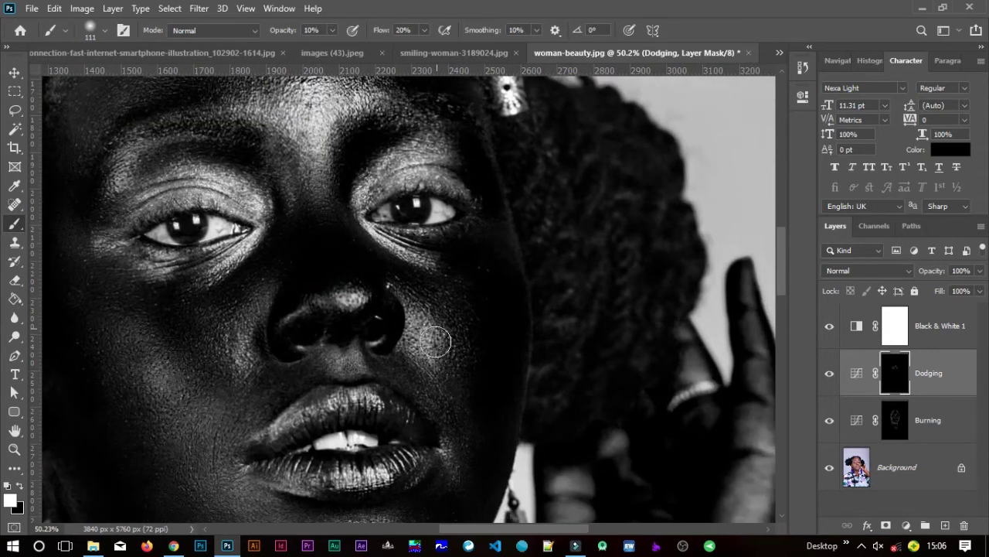
mouse_move(428, 353)
mouse_down()
mouse_move(413, 289)
mouse_move(409, 309)
mouse_move(414, 276)
mouse_move(440, 359)
mouse_move(444, 351)
mouse_up()
mouse_move(440, 304)
mouse_down()
mouse_move(451, 369)
mouse_move(455, 333)
mouse_up()
mouse_move(343, 294)
mouse_down()
mouse_move(348, 287)
mouse_move(341, 372)
mouse_move(290, 378)
mouse_up()
mouse_move(255, 327)
mouse_down()
mouse_move(243, 309)
mouse_move(254, 302)
mouse_move(232, 346)
mouse_up()
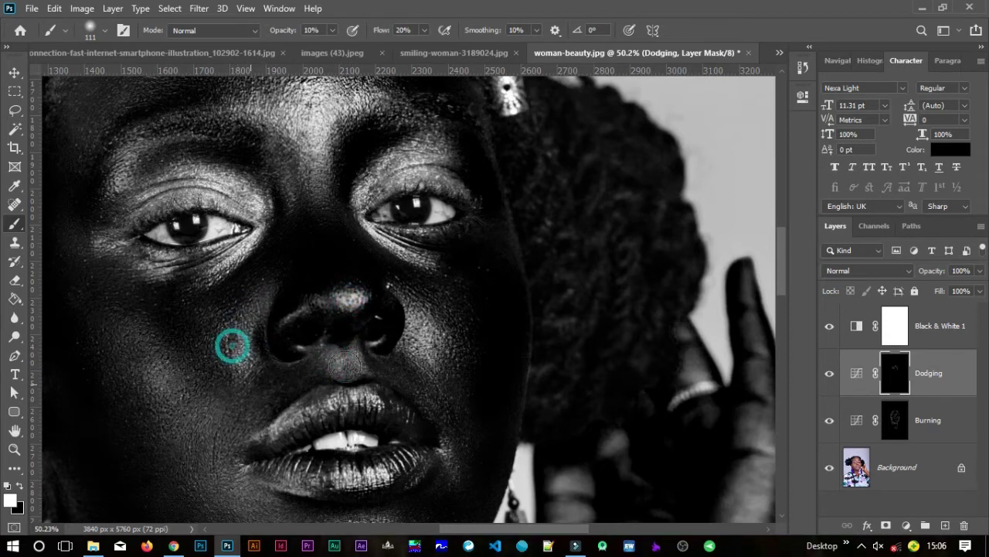
drag(297, 308, 377, 358)
mouse_move(394, 275)
mouse_down()
mouse_move(493, 316)
mouse_move(432, 251)
mouse_up()
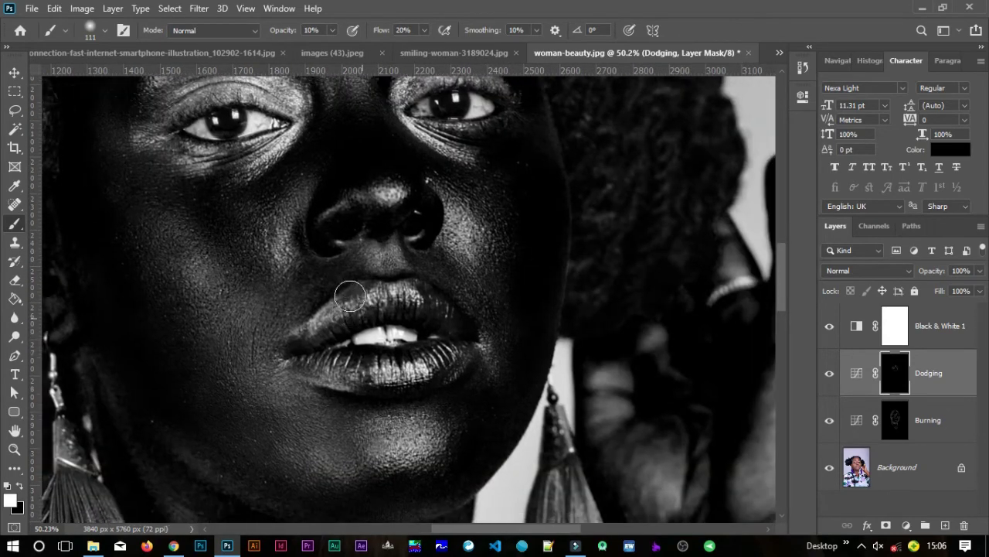
Dodge the highlights along the upper and lower lips.
mouse_move(333, 307)
mouse_down()
mouse_move(338, 323)
mouse_move(440, 302)
mouse_move(407, 301)
mouse_move(461, 340)
mouse_move(449, 325)
mouse_up()
mouse_move(324, 347)
mouse_down()
mouse_move(291, 362)
mouse_move(455, 375)
mouse_move(418, 387)
mouse_up()
drag(470, 352, 375, 385)
mouse_move(439, 371)
mouse_down()
mouse_move(369, 388)
mouse_move(408, 392)
mouse_move(322, 378)
mouse_up()
Dodge the area below the lower lip and the bright centre of the chin.
mouse_move(320, 377)
mouse_down()
mouse_move(465, 360)
mouse_move(440, 370)
mouse_move(399, 434)
mouse_up()
mouse_move(471, 357)
mouse_down()
mouse_move(402, 416)
mouse_move(450, 471)
mouse_up()
mouse_move(408, 419)
mouse_down()
mouse_move(431, 459)
mouse_move(376, 444)
mouse_up()
drag(490, 414, 471, 350)
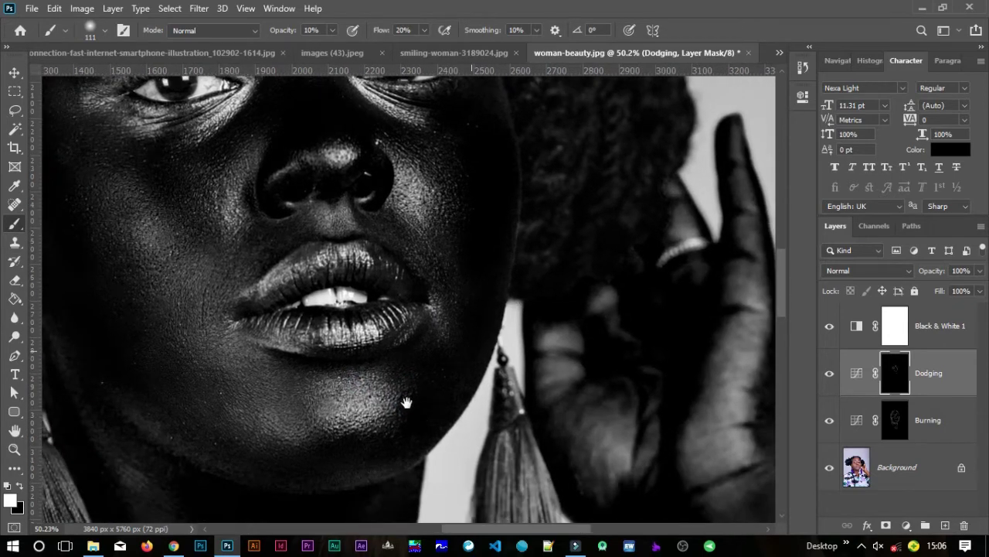
mouse_move(401, 395)
mouse_down()
mouse_move(316, 414)
mouse_move(330, 428)
mouse_move(307, 432)
mouse_up()
mouse_move(409, 403)
mouse_down()
mouse_move(349, 438)
mouse_move(327, 428)
mouse_move(380, 397)
mouse_move(360, 387)
mouse_move(318, 422)
mouse_move(393, 408)
mouse_move(261, 388)
mouse_move(268, 385)
mouse_move(232, 344)
mouse_move(244, 382)
mouse_move(296, 408)
mouse_move(272, 415)
mouse_move(364, 426)
mouse_up()
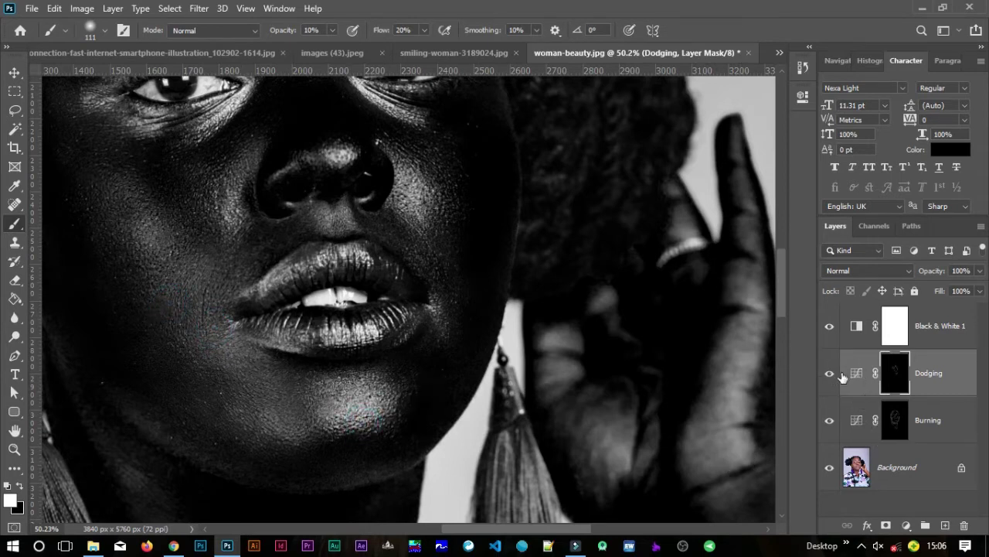
Hide the Black & White 1 layer and switch the Dodging layer off and on to review the facial highlights in colour.
click(830, 327)
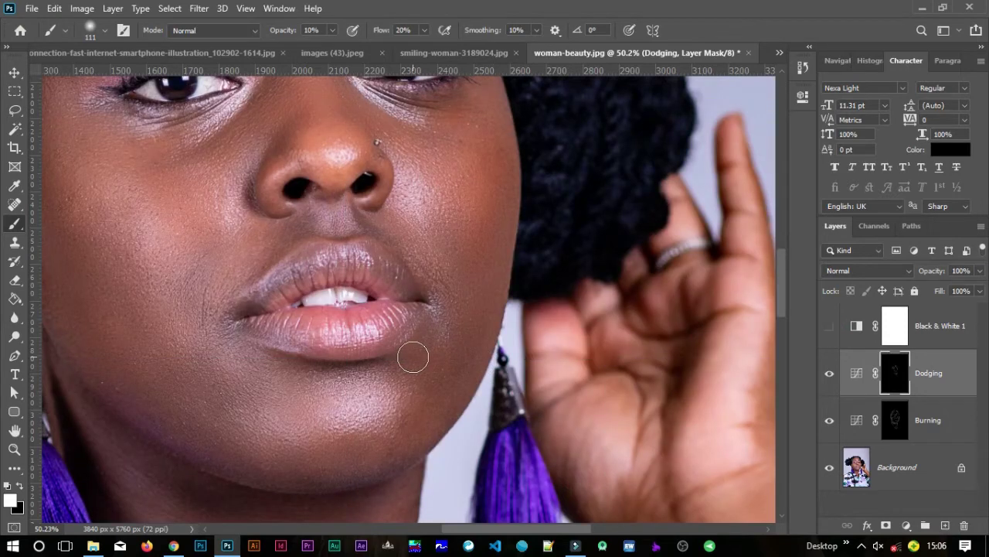
scroll(412, 357, down, 3)
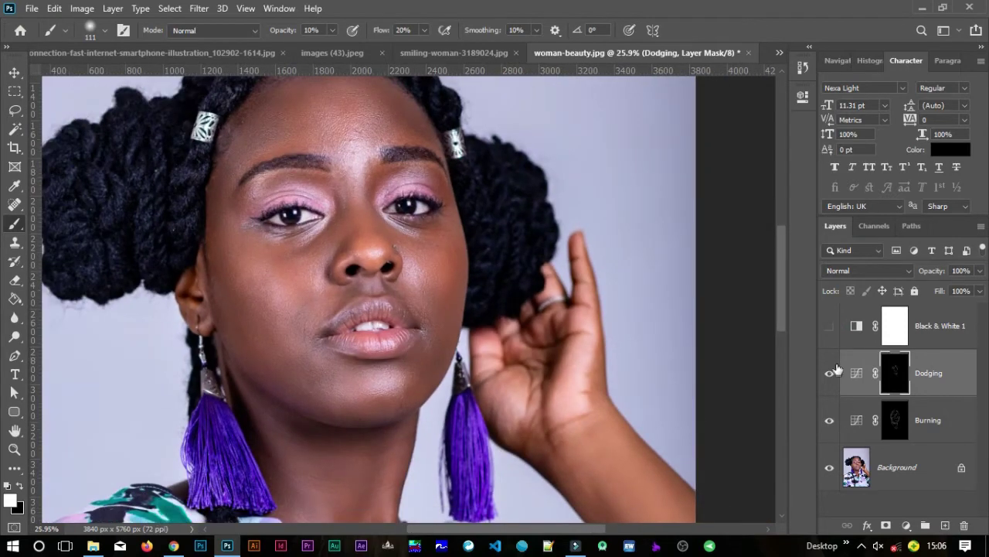
click(831, 375)
click(831, 376)
drag(423, 285, 438, 300)
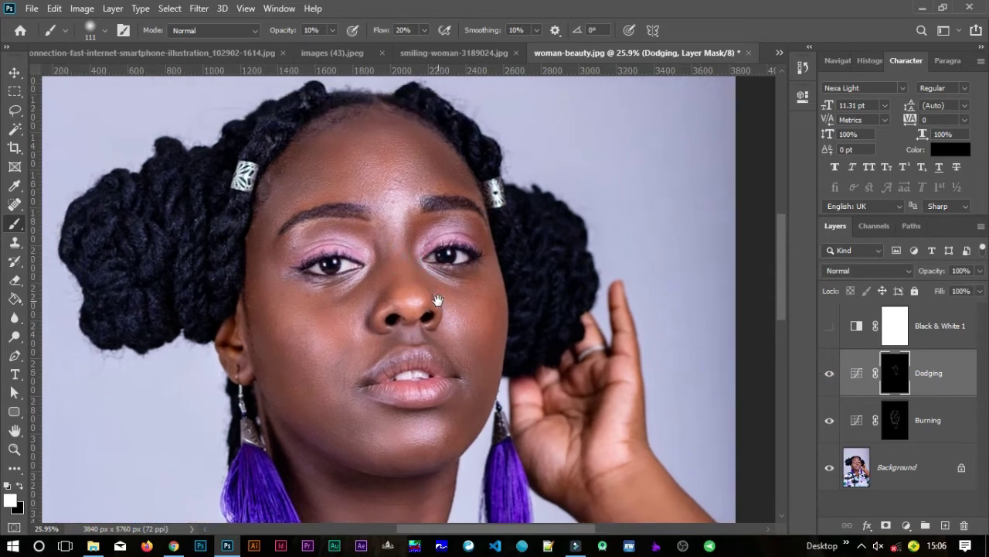
Dodge the central forehead, nose bridge, inner cheeks, upper lip area and chin once more over the colour portrait.
mouse_move(366, 276)
mouse_down()
mouse_move(334, 298)
mouse_move(360, 277)
mouse_move(297, 297)
mouse_move(355, 282)
mouse_move(362, 229)
mouse_move(287, 273)
mouse_move(387, 239)
mouse_up()
mouse_move(361, 187)
mouse_down()
mouse_move(397, 224)
mouse_move(383, 186)
mouse_move(407, 203)
mouse_move(399, 233)
mouse_move(415, 188)
mouse_up()
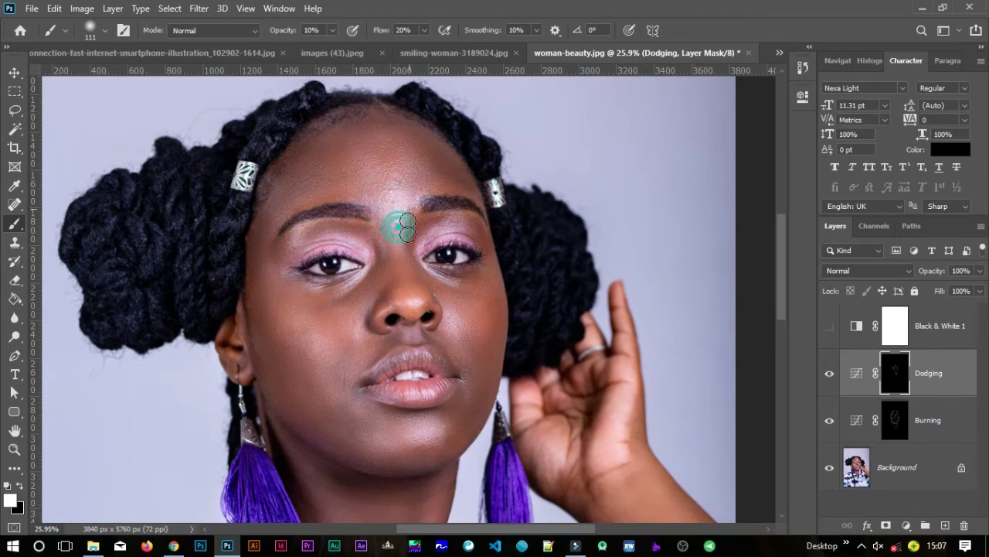
mouse_move(422, 231)
mouse_down()
mouse_move(472, 231)
mouse_move(445, 233)
mouse_move(471, 241)
mouse_move(442, 231)
mouse_move(418, 247)
mouse_move(408, 276)
mouse_move(406, 256)
mouse_move(473, 311)
mouse_up()
click(452, 320)
mouse_move(377, 302)
mouse_down()
mouse_move(361, 346)
mouse_move(354, 310)
mouse_move(344, 363)
mouse_up()
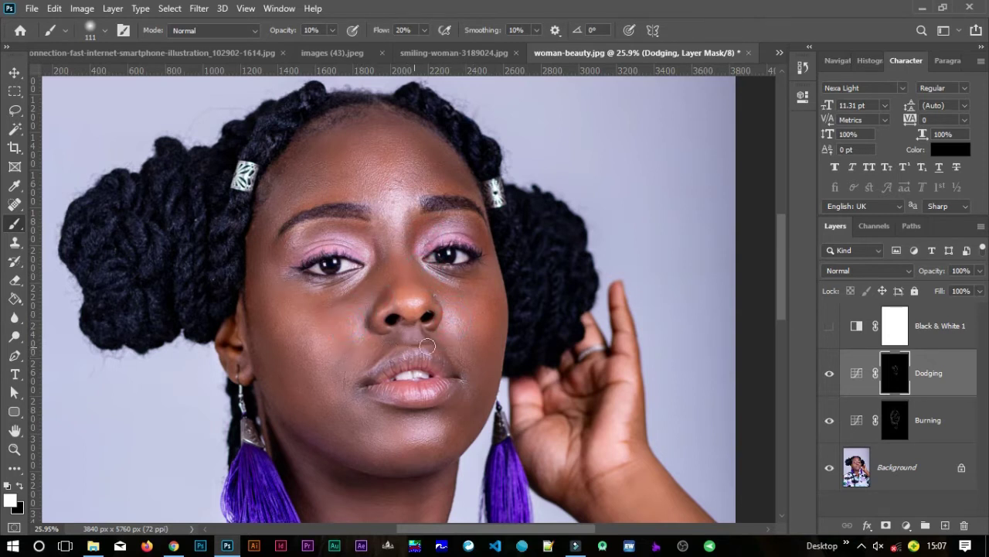
mouse_move(420, 340)
mouse_down()
mouse_move(460, 376)
mouse_move(455, 383)
mouse_move(368, 395)
mouse_move(423, 399)
mouse_move(402, 399)
mouse_move(467, 387)
mouse_move(401, 431)
mouse_move(440, 421)
mouse_move(426, 436)
mouse_move(442, 432)
mouse_move(363, 442)
mouse_move(452, 448)
mouse_up()
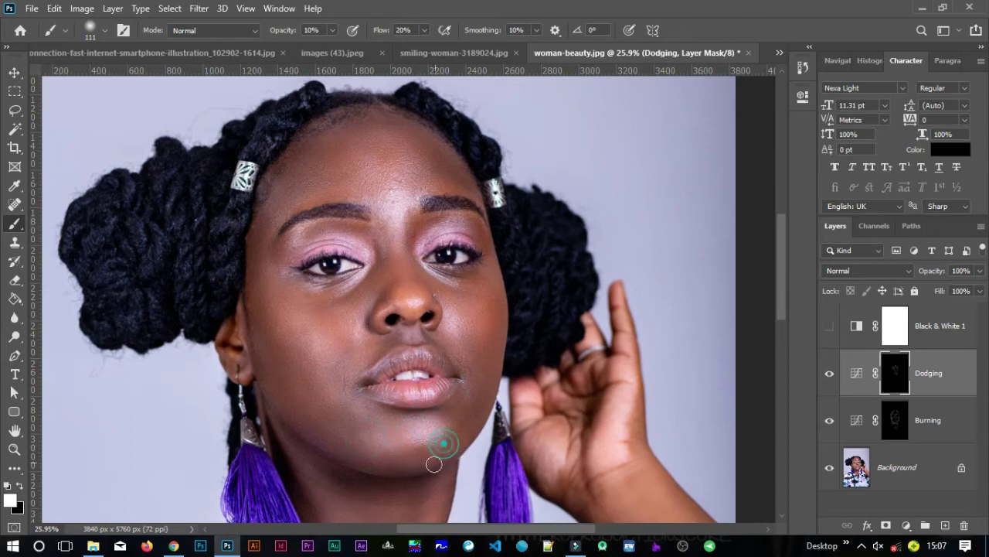
Review the whole portrait with the Dodging layer off and on, and against the Background layer alone.
click(830, 376)
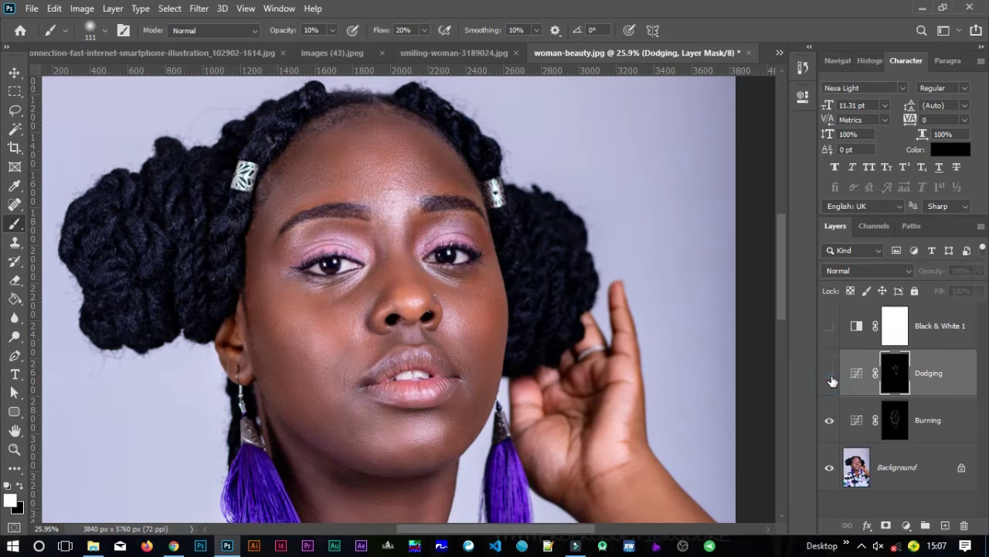
click(830, 377)
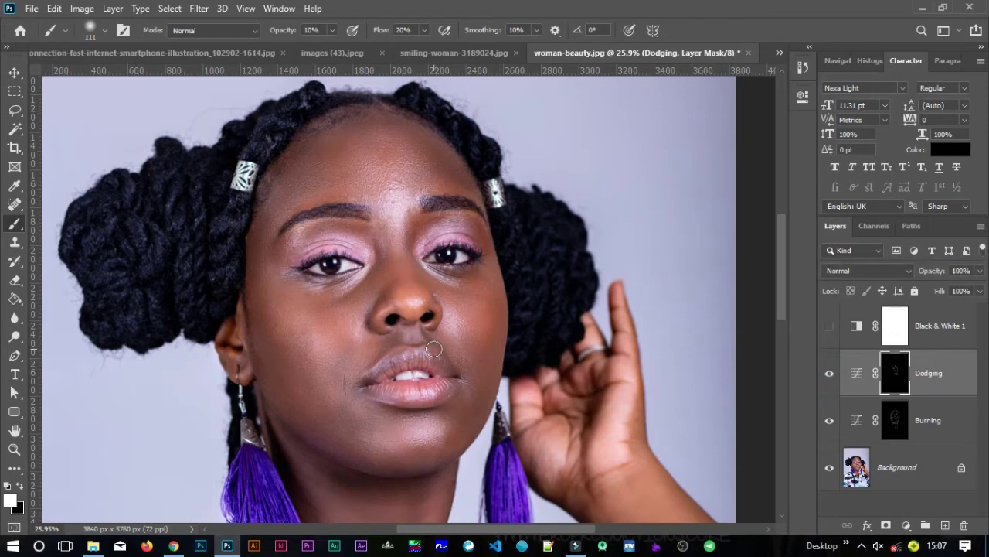
scroll(458, 348, down, 2)
drag(416, 416, 424, 331)
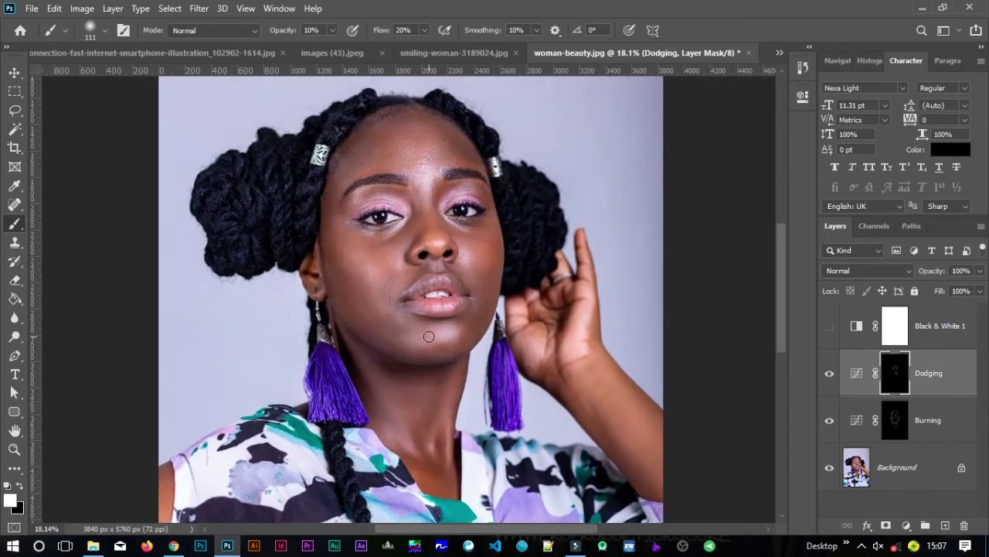
scroll(428, 334, down, 2)
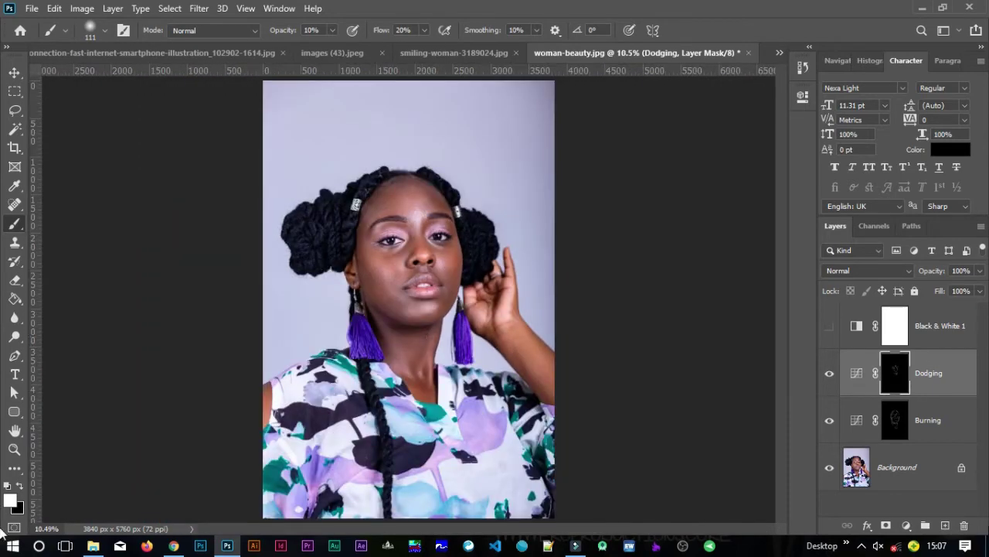
click(830, 377)
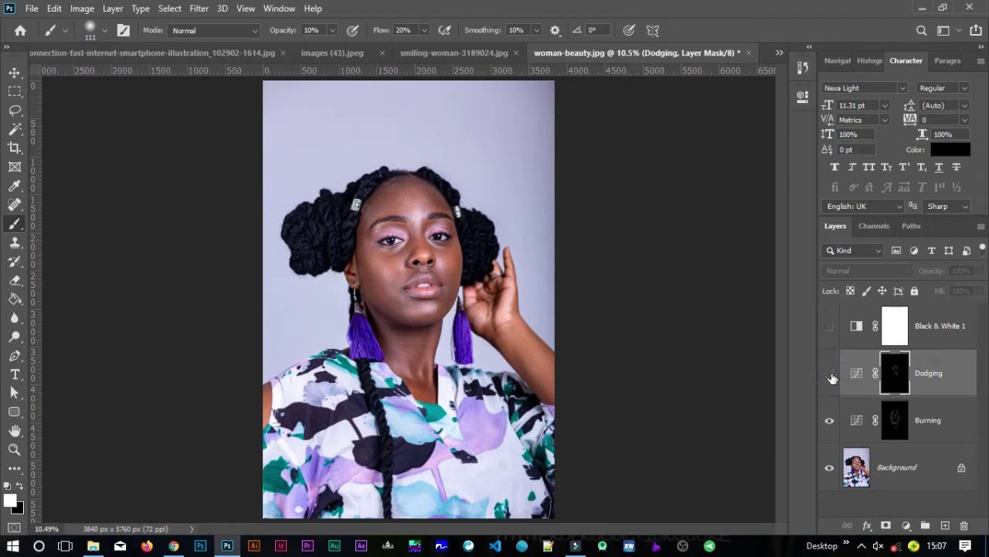
click(830, 376)
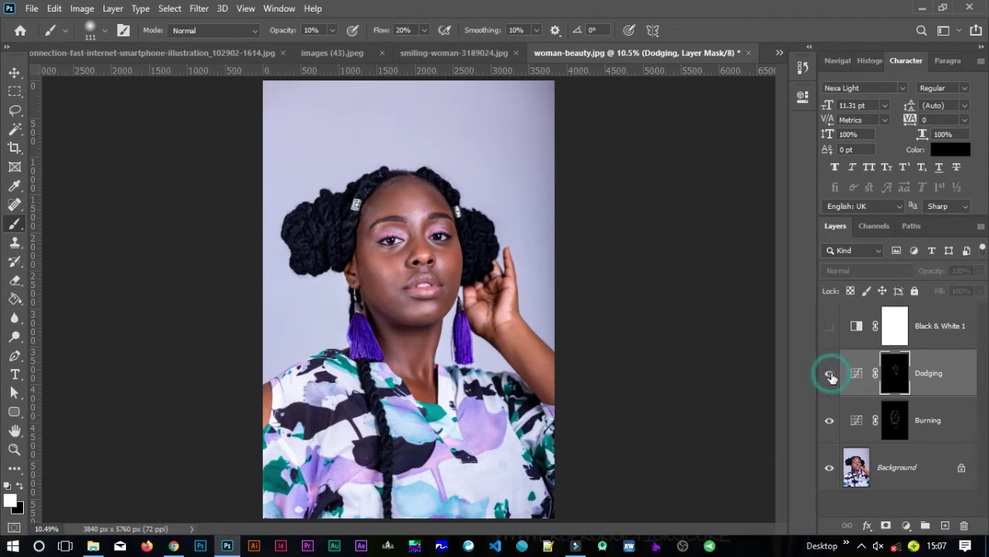
alt+click(829, 470)
alt+click(829, 470)
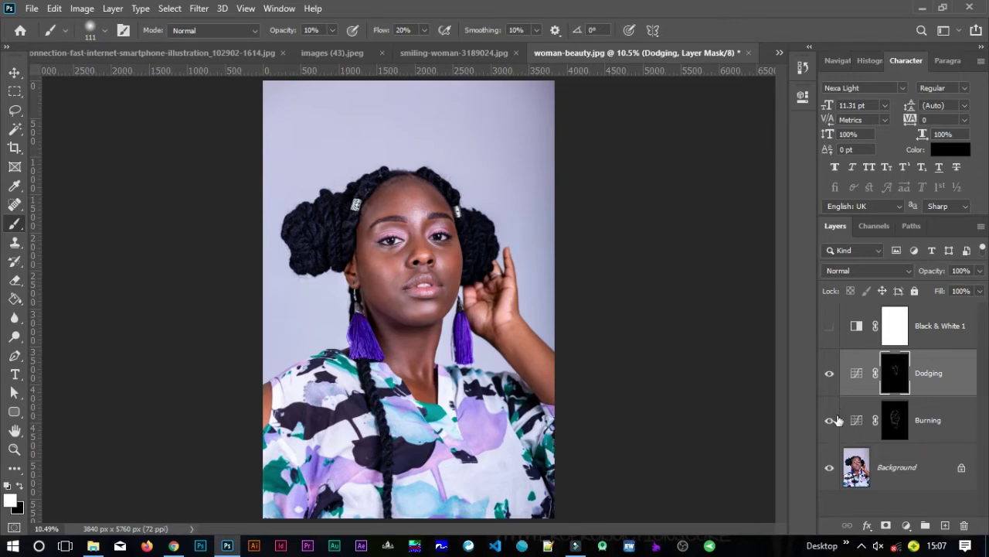
Delete the Black & White 1 helper layer and compare the retouched portrait with the Background layer alone.
mouse_move(934, 320)
mouse_down()
mouse_move(964, 532)
mouse_move(901, 461)
mouse_up()
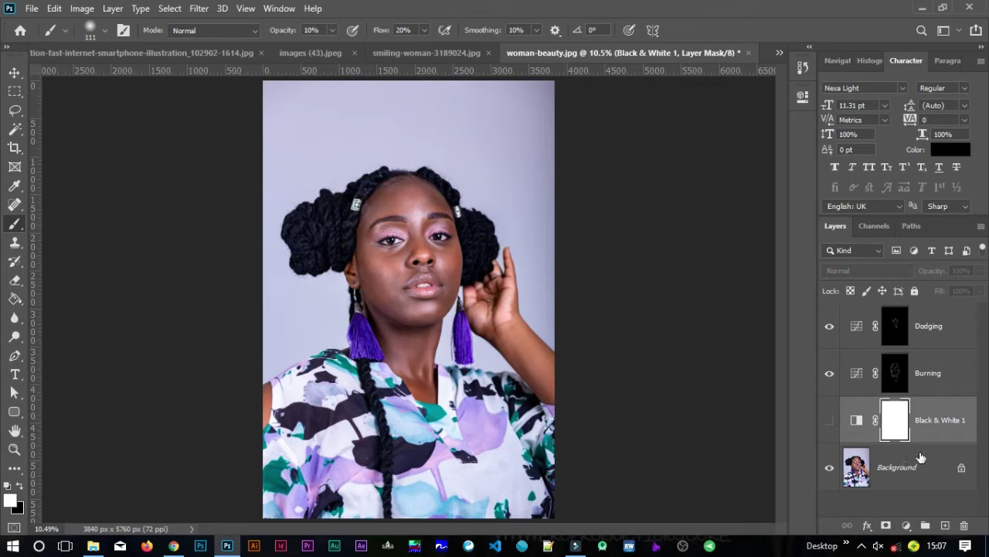
drag(946, 429, 972, 526)
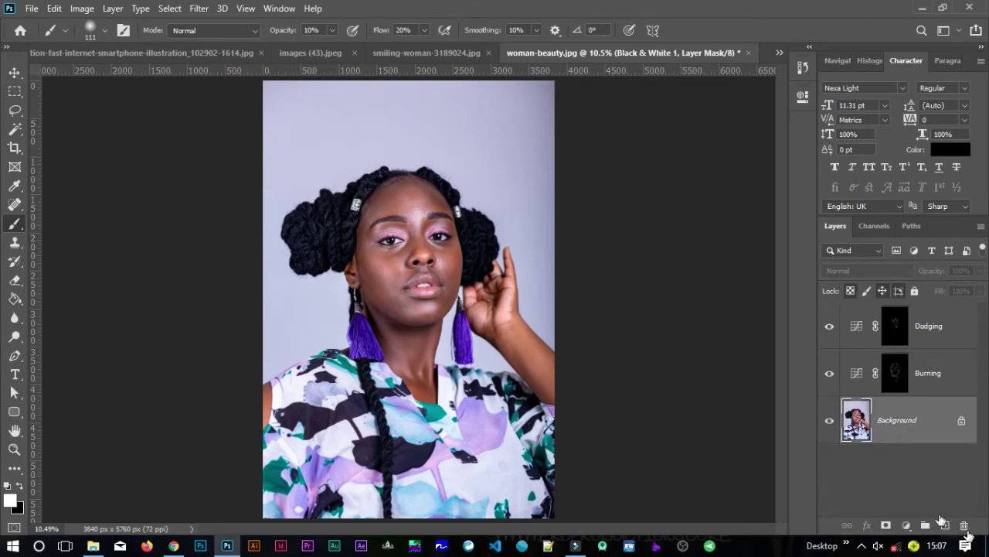
alt+click(831, 421)
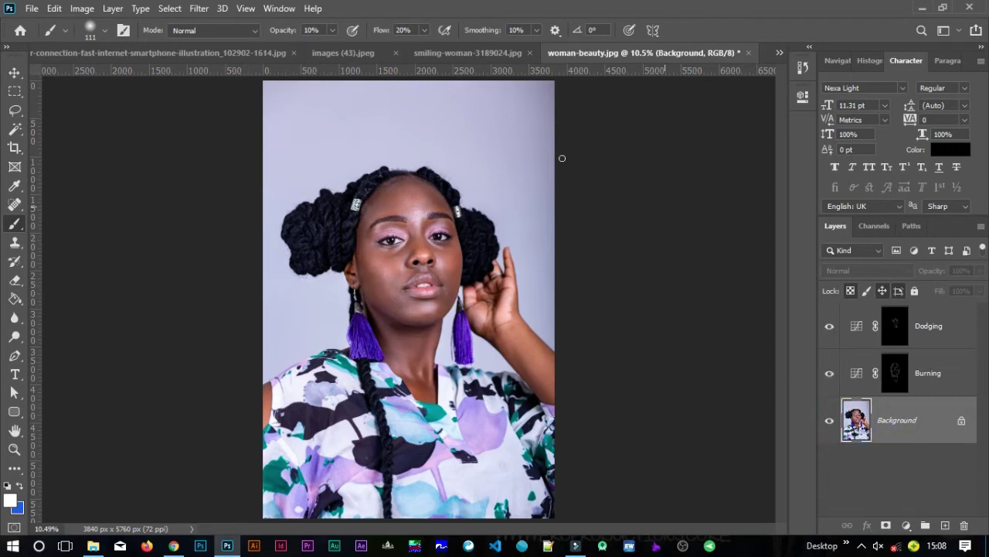
Switch to the smiling-woman-3189024.jpg document and add a Curves adjustment layer with the RGB curve's midpoint pulled down to darken the image.
click(487, 55)
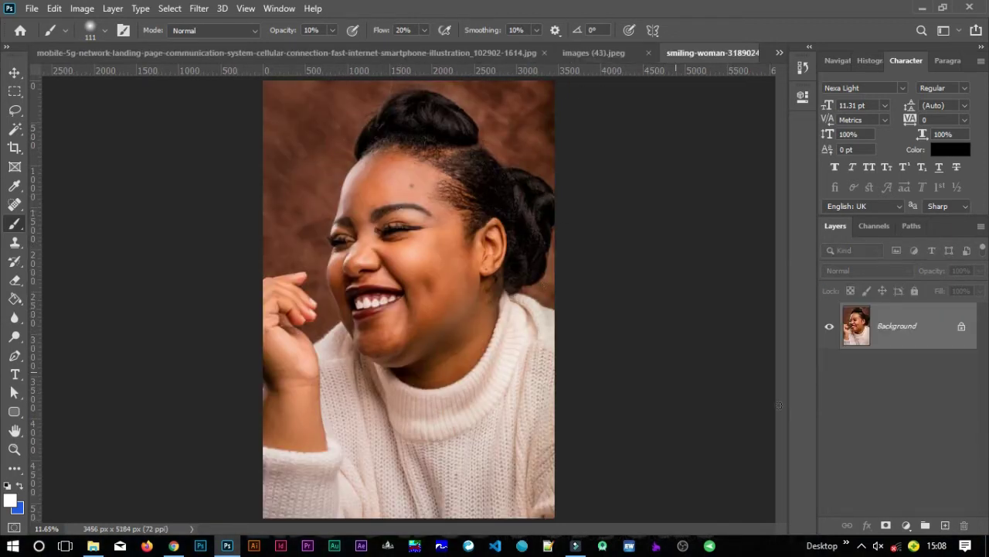
click(906, 525)
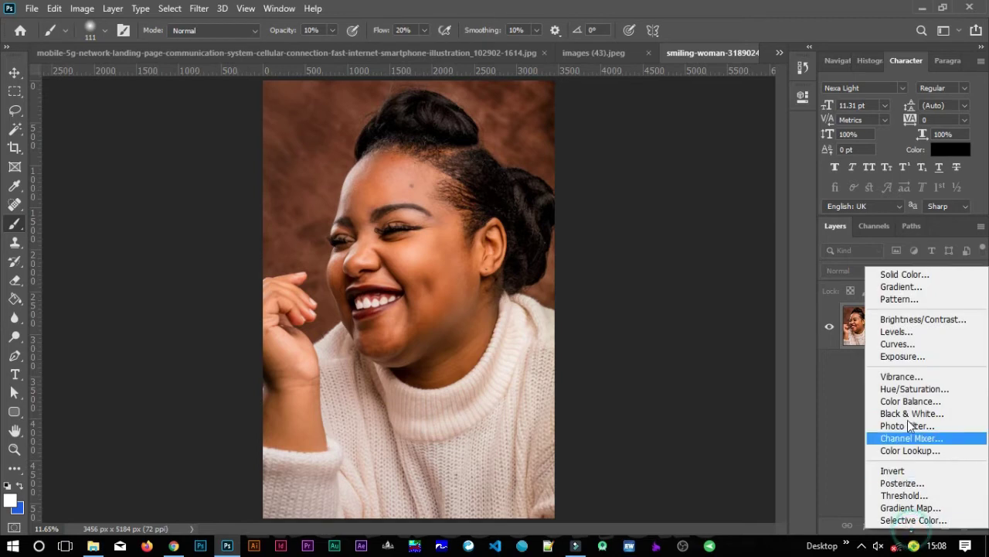
click(902, 352)
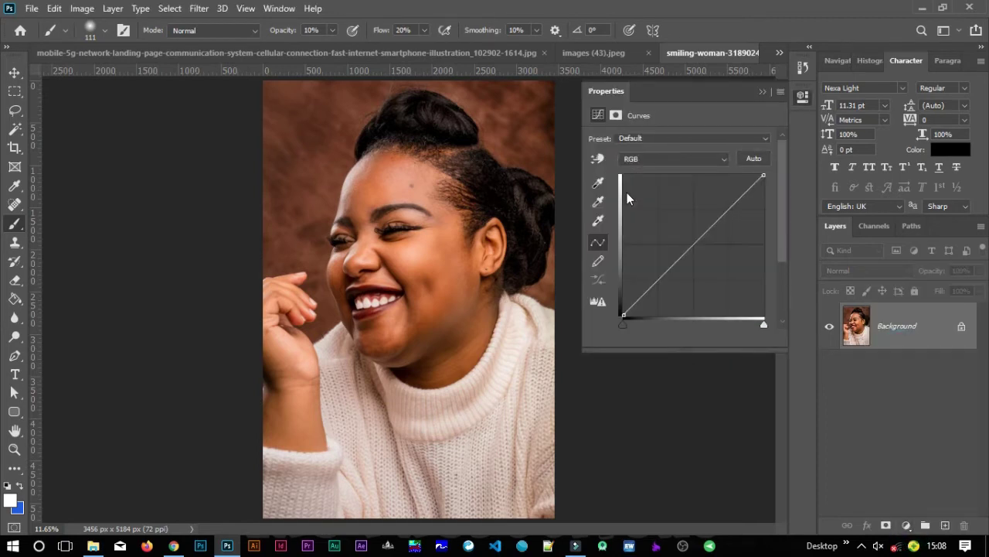
click(692, 245)
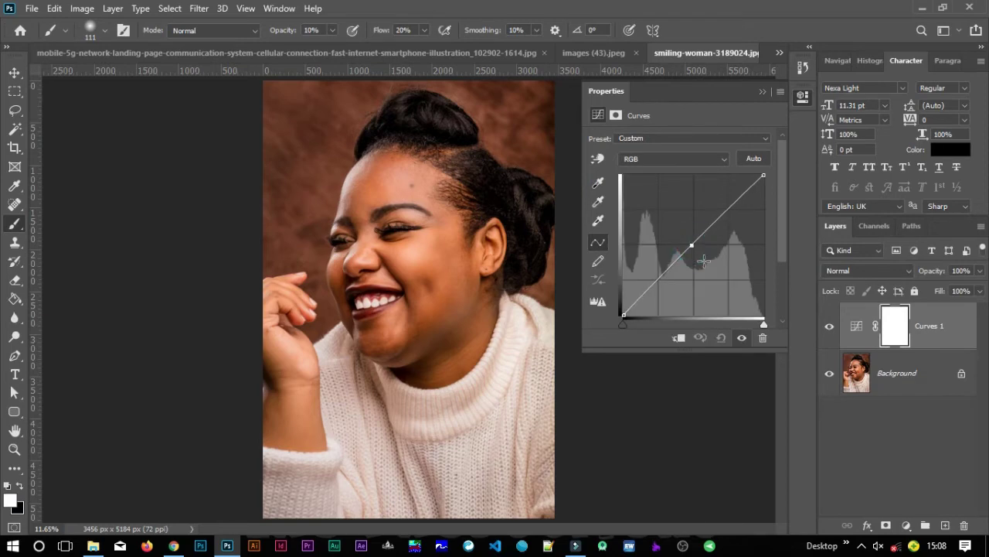
drag(692, 245, 704, 269)
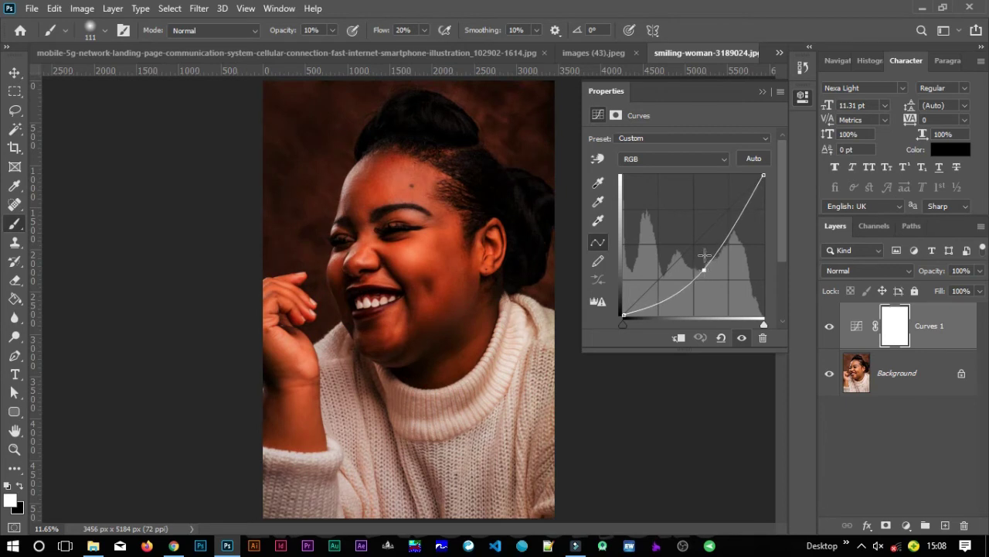
click(762, 92)
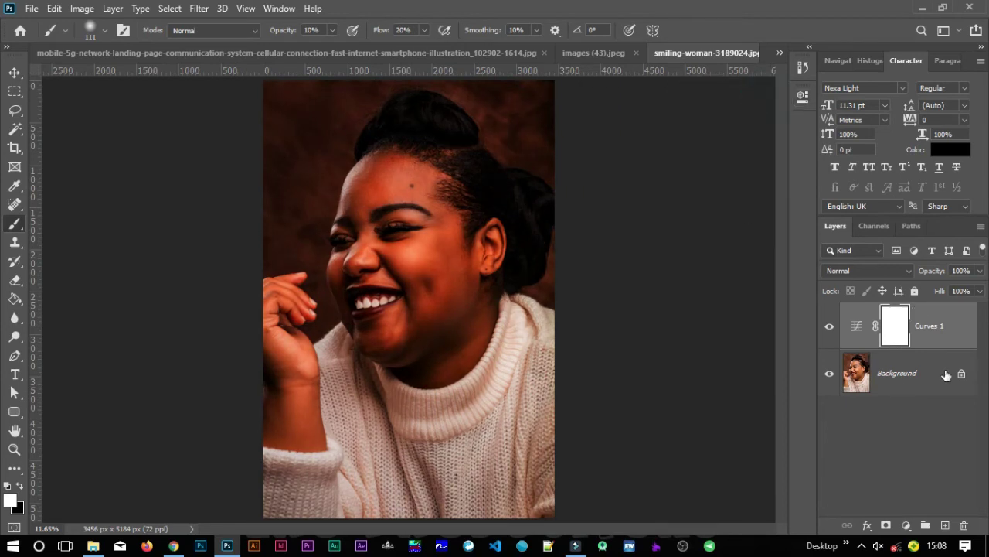
Add a Black & White adjustment layer above Curves 1 with Reds set to -29.
click(908, 526)
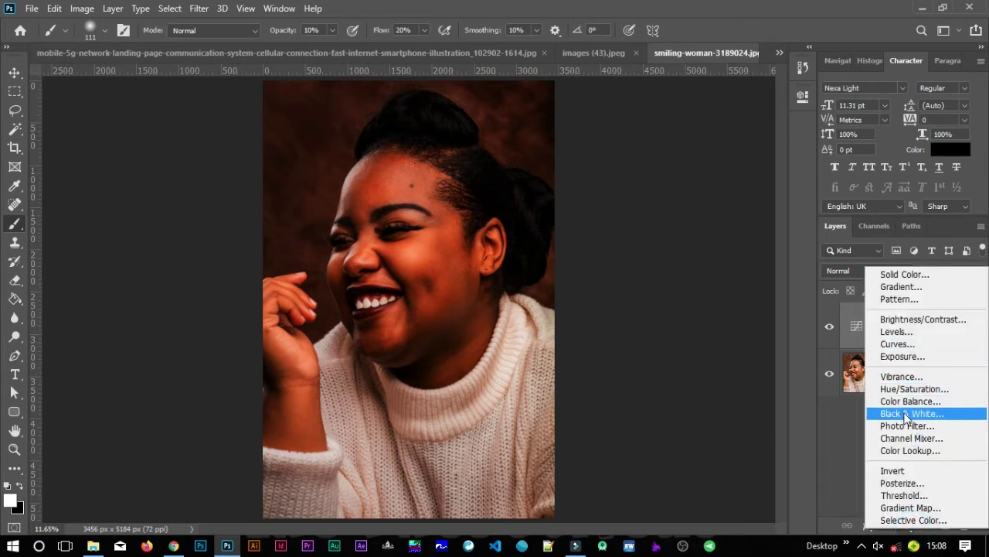
click(908, 418)
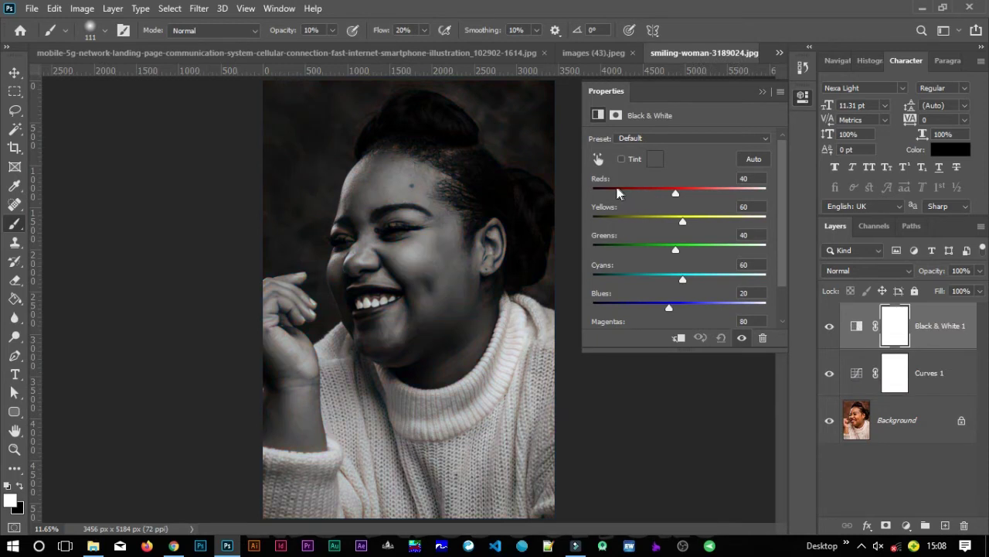
drag(632, 192, 652, 192)
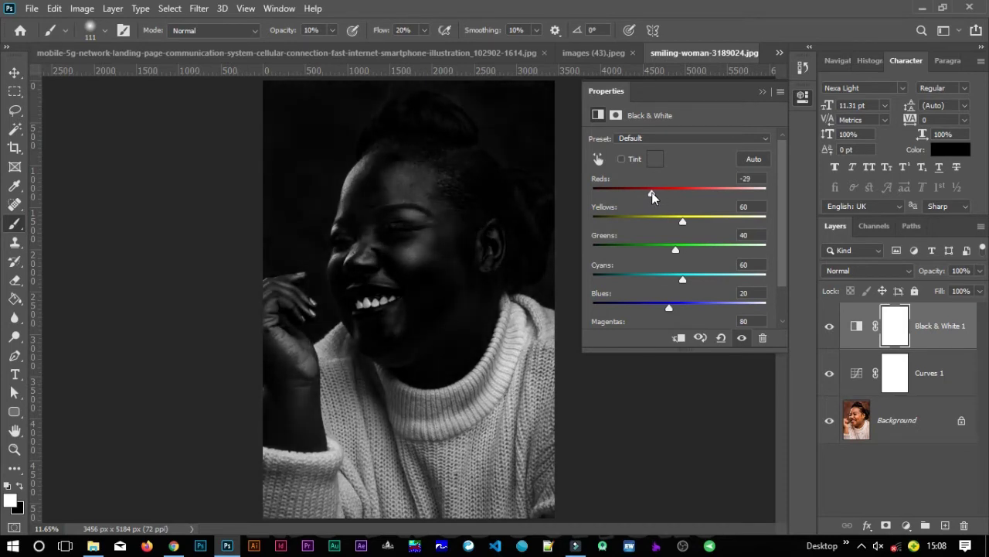
click(761, 90)
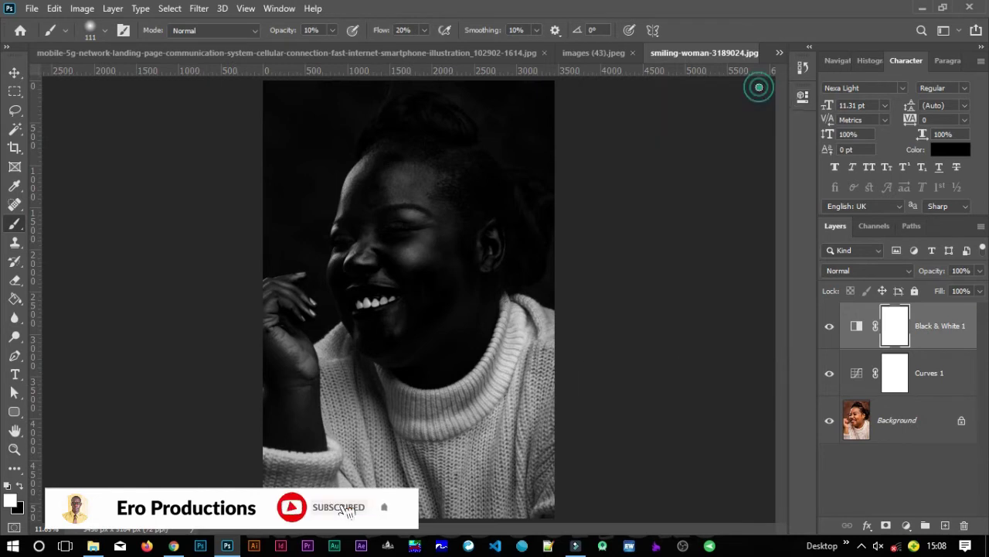
Invert the Curves 1 mask to black and burn the smile crease between nose and cheek with a 175 px white brush.
click(890, 382)
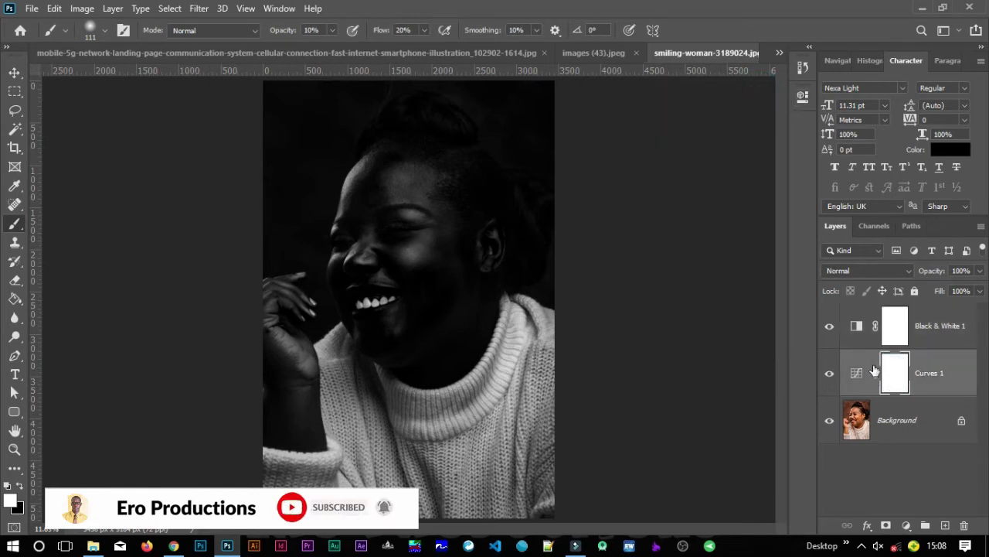
key(ctrl+i)
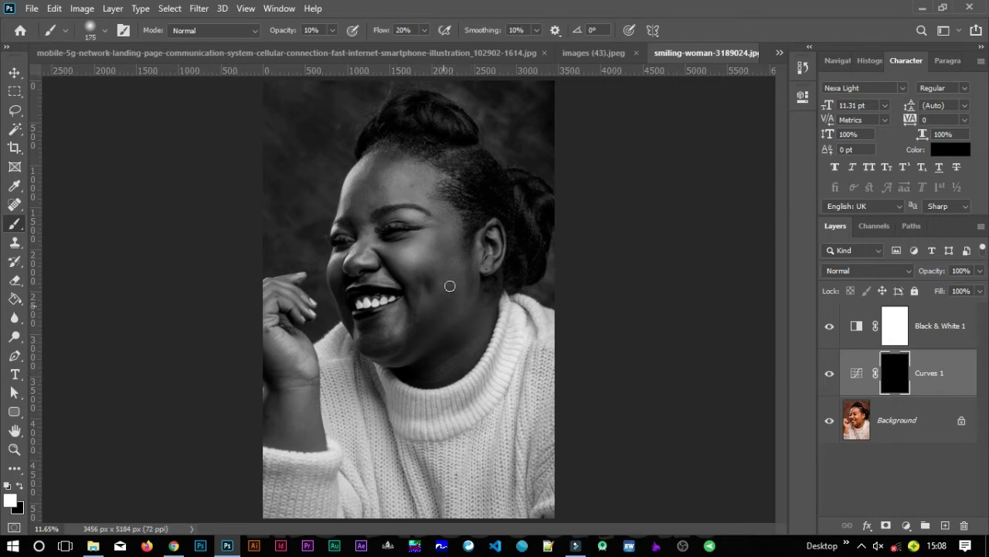
drag(410, 284, 414, 296)
drag(389, 262, 424, 305)
click(399, 273)
Darken the Black & White 1 layer by setting Reds to -73.
double_click(856, 328)
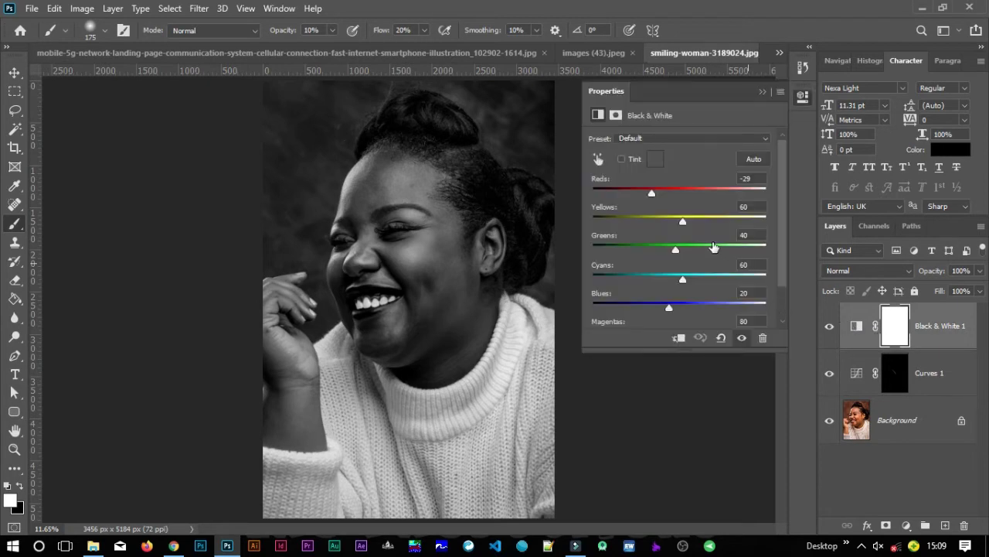
drag(651, 193, 637, 195)
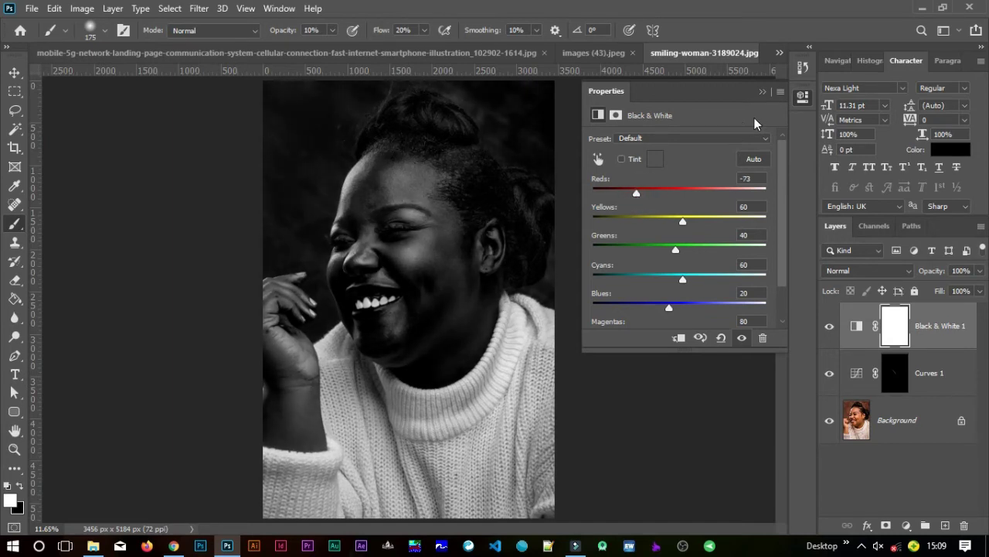
click(761, 92)
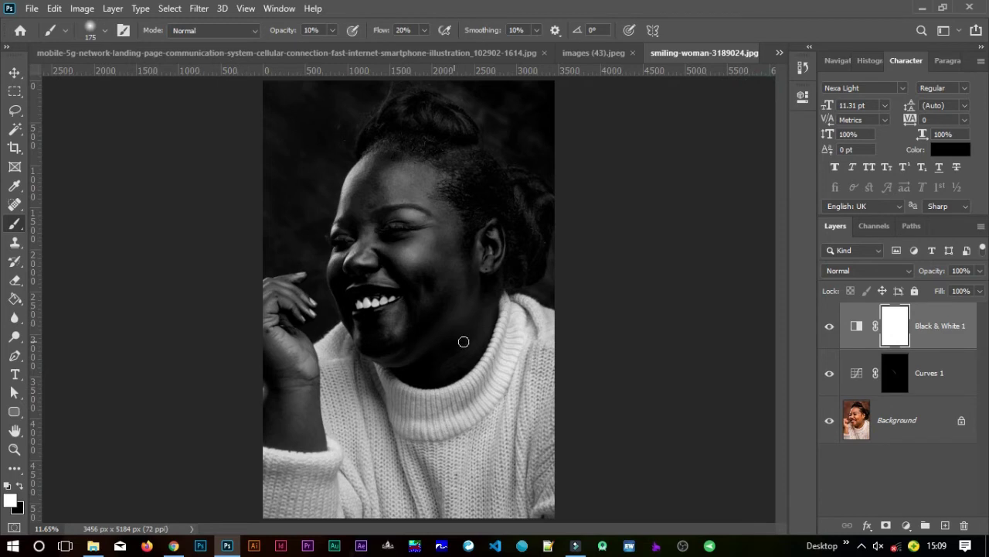
On the Curves 1 mask, burn the smile crease, far cheek beside the nose and forehead, checking the layer off and on.
click(896, 374)
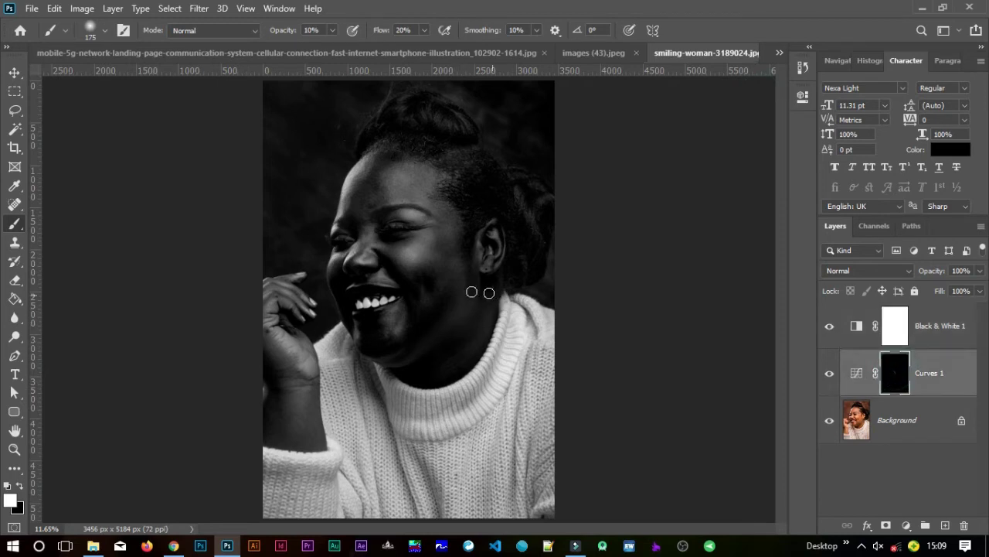
mouse_move(379, 255)
mouse_down()
mouse_move(402, 276)
mouse_move(396, 268)
mouse_up()
mouse_move(398, 270)
mouse_down()
mouse_move(430, 315)
mouse_move(413, 317)
mouse_move(413, 299)
mouse_move(413, 342)
mouse_move(419, 310)
mouse_move(447, 314)
mouse_move(424, 347)
mouse_move(451, 310)
mouse_move(368, 356)
mouse_move(387, 355)
mouse_move(401, 336)
mouse_up()
mouse_move(334, 275)
mouse_down()
mouse_move(355, 321)
mouse_move(343, 303)
mouse_move(342, 323)
mouse_move(352, 280)
mouse_up()
mouse_move(365, 182)
mouse_down()
mouse_move(376, 172)
mouse_move(364, 221)
mouse_move(366, 183)
mouse_move(364, 207)
mouse_up()
click(827, 379)
click(829, 379)
Burn the shadows from the temple down the outer cheek in front of the ear to the jawline.
click(448, 235)
click(441, 257)
click(460, 263)
click(470, 278)
click(467, 312)
click(471, 330)
click(462, 331)
click(453, 350)
Burn the lower jawline, the area under the chin and the neck above the sweater collar.
click(445, 350)
click(409, 368)
click(404, 374)
click(400, 372)
click(481, 357)
click(486, 339)
click(453, 344)
click(435, 343)
Hide the Black & White 1 layer and compare the colour portrait with Curves 1 off and on.
click(828, 328)
click(830, 374)
click(830, 374)
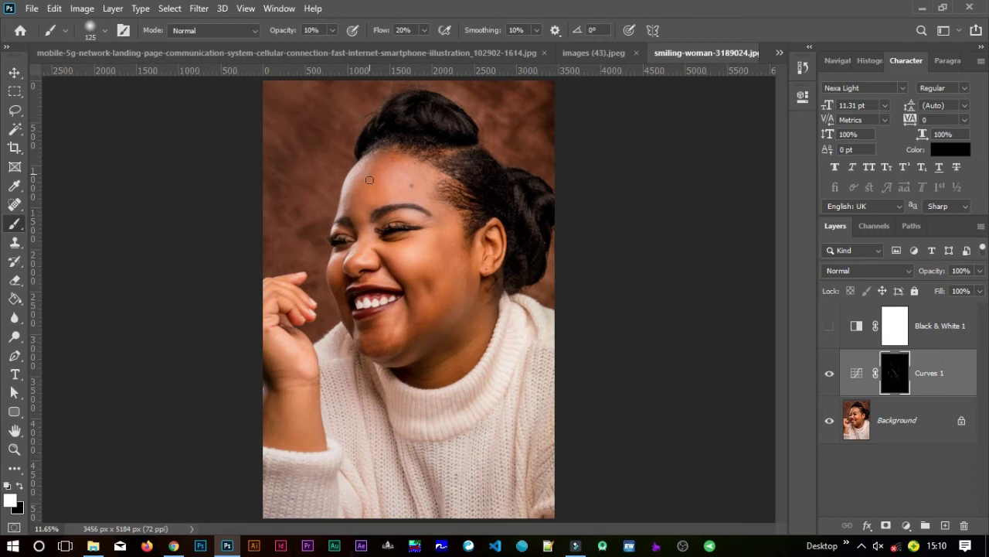
Burn around both eyes and the inner eye corners over the colour portrait with a 125 px brush on the Curves 1 mask.
click(347, 235)
click(348, 240)
click(368, 237)
click(404, 235)
click(404, 235)
mouse_move(400, 238)
mouse_down()
mouse_move(419, 233)
mouse_move(410, 245)
mouse_up()
click(406, 238)
Burn the smile crease, lower cheek, jaw and the area in front of the ear over the colour portrait.
click(413, 289)
click(407, 303)
click(417, 310)
click(432, 331)
click(455, 332)
click(434, 332)
click(471, 263)
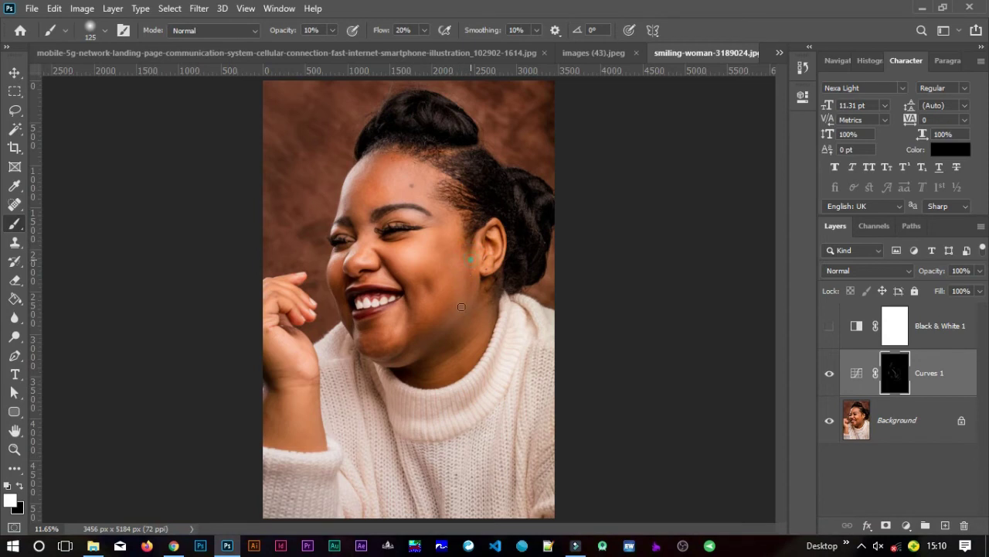
Burn the far cheek edge, chin, lower jaw and neck, and compare the portrait with Curves 1 off and on.
click(338, 286)
click(338, 280)
click(336, 279)
click(333, 278)
click(357, 331)
click(368, 344)
click(403, 347)
click(428, 362)
click(416, 364)
click(418, 377)
click(830, 377)
click(829, 377)
Add a second Curves layer with the RGB midpoint raised to brighten, invert its mask to black and show Black & White 1.
click(907, 525)
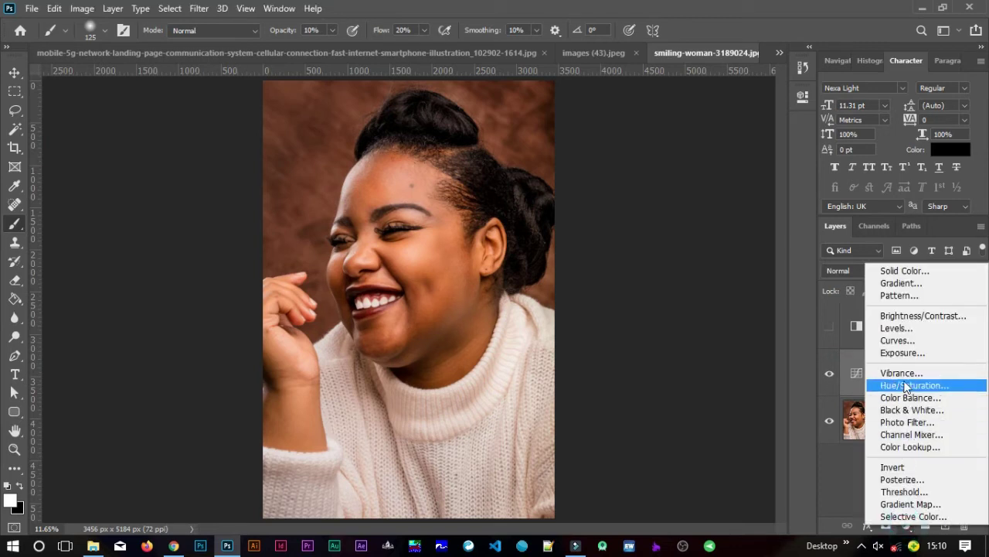
click(897, 341)
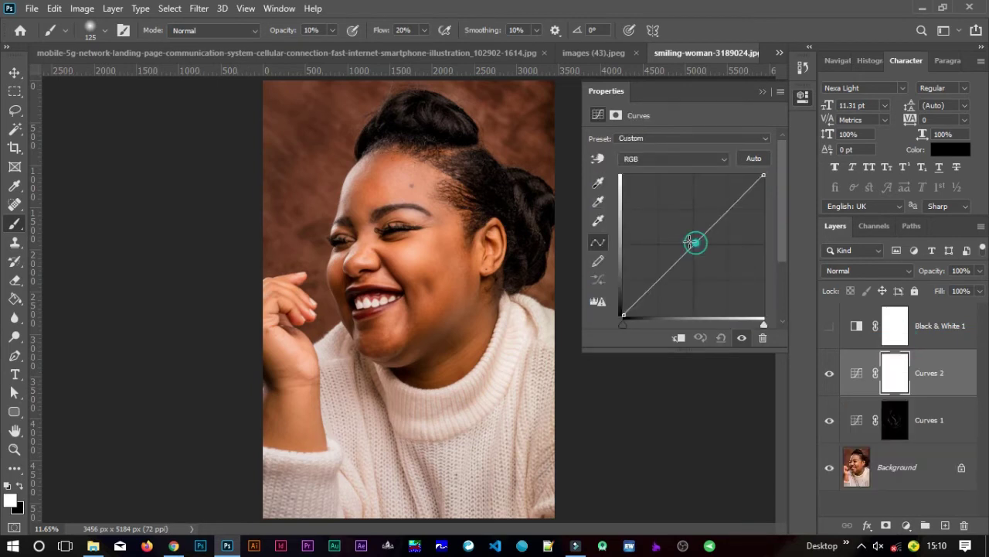
drag(685, 234, 688, 220)
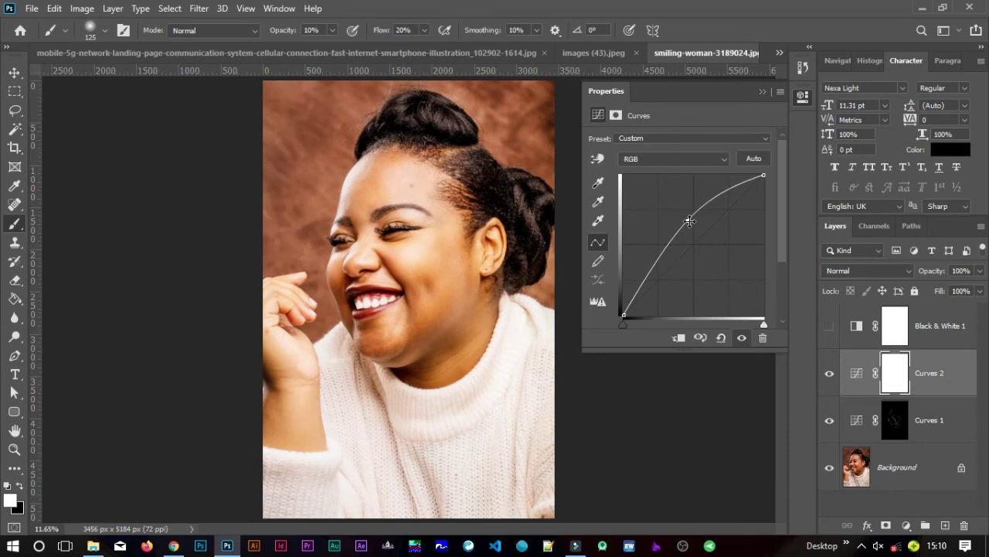
click(760, 92)
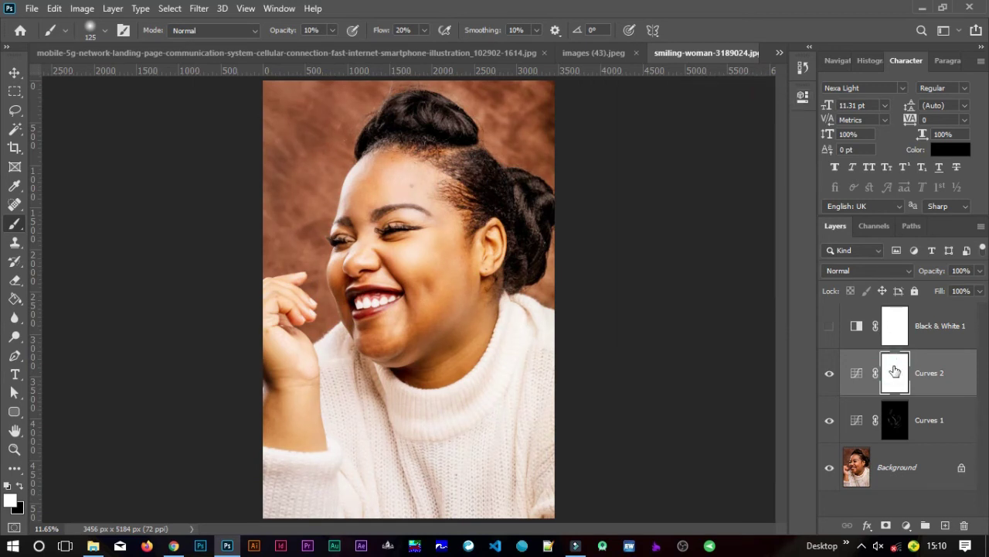
key(ctrl+i)
click(829, 326)
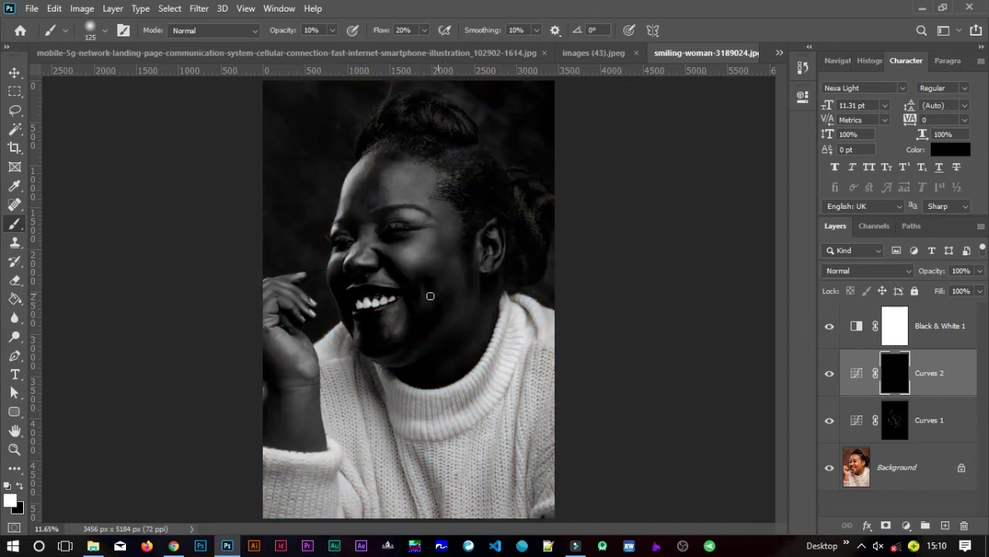
Dodge the forehead above the near eyebrow on the Curves 2 mask, enlarging the brush to 175 px.
mouse_move(407, 188)
mouse_down()
mouse_move(389, 198)
mouse_move(410, 166)
mouse_move(378, 207)
mouse_move(397, 175)
mouse_move(413, 173)
mouse_move(428, 201)
mouse_up()
drag(417, 175, 436, 200)
mouse_move(428, 172)
mouse_down()
mouse_move(440, 225)
mouse_move(400, 217)
mouse_move(431, 216)
mouse_move(400, 211)
mouse_move(420, 213)
mouse_move(381, 219)
mouse_move(436, 211)
mouse_up()
key(bracketleft)
key(bracketleft)
key(bracketleft)
click(412, 191)
click(394, 177)
click(403, 169)
click(421, 180)
Dodge the near temple, outer eye area and upper cheekbone below the eye on the Curves 2 mask.
click(440, 214)
click(432, 234)
click(417, 240)
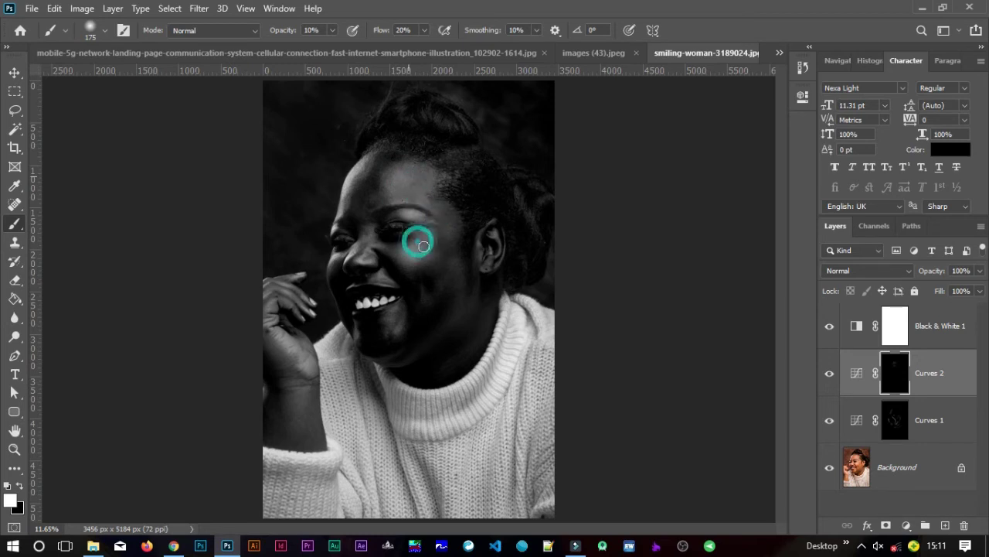
click(424, 254)
click(406, 264)
click(408, 254)
click(412, 250)
click(435, 231)
Dodge the nose bridge, nose tip, area under the far eye and far cheek on the Curves 2 mask.
click(368, 236)
click(348, 244)
click(360, 248)
click(361, 246)
click(368, 248)
click(366, 258)
click(329, 276)
click(337, 261)
Dodge the far edge of the forehead up to the hairline and compare the portrait with Curves 2 off and on.
click(355, 169)
click(361, 170)
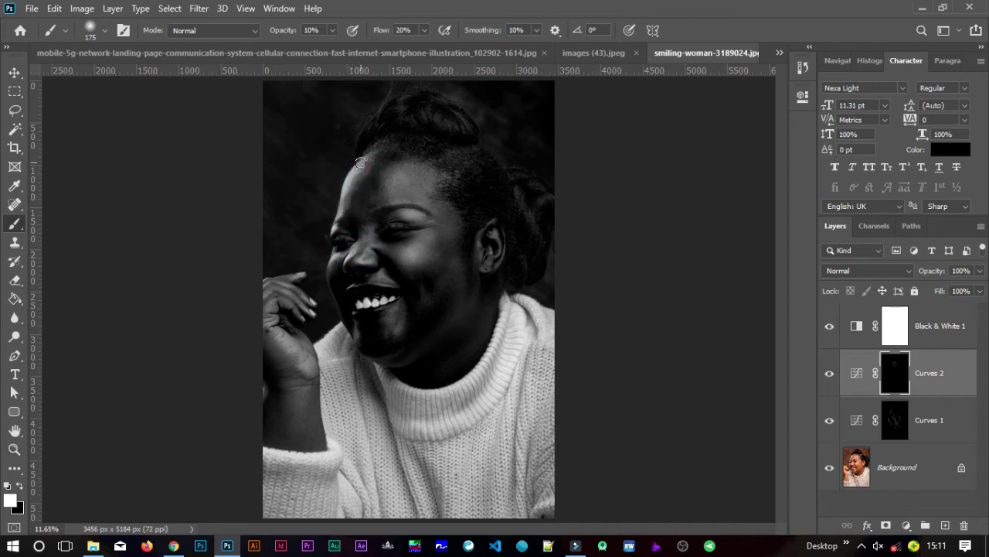
click(338, 214)
click(353, 188)
click(363, 163)
click(362, 163)
click(831, 375)
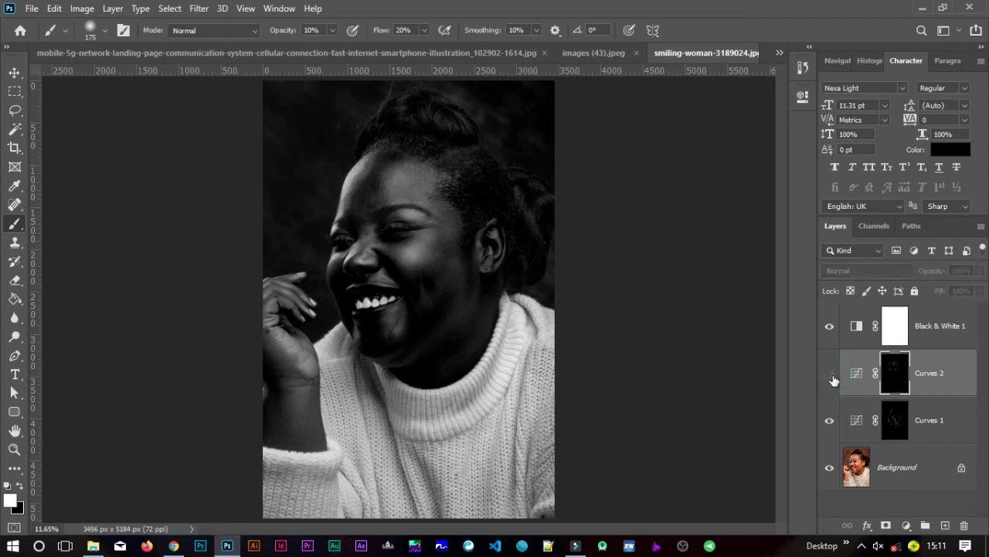
click(831, 375)
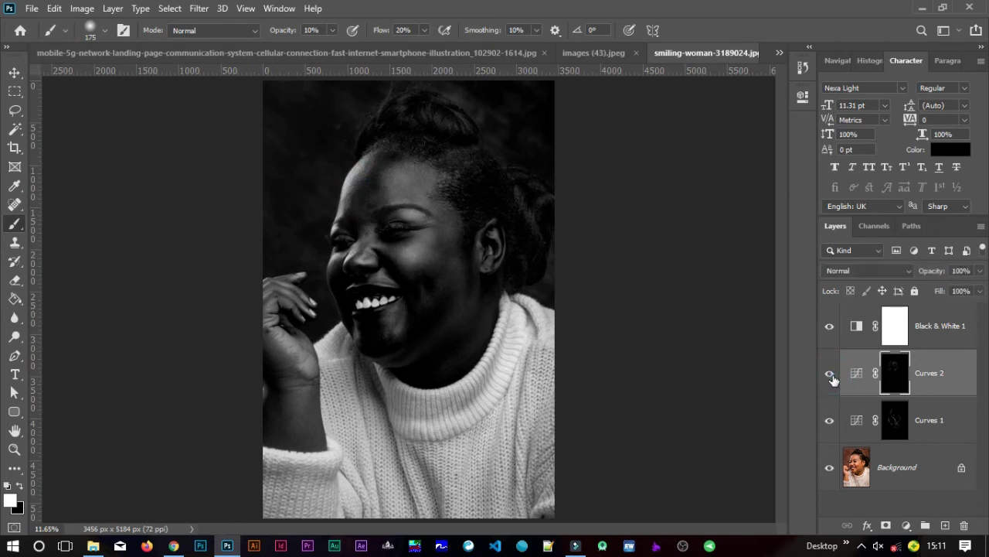
Dodge the forehead edge, chin, near cheek and jaw with longer strokes on the Curves 2 mask.
mouse_move(368, 171)
mouse_down()
mouse_move(329, 223)
mouse_move(346, 216)
mouse_move(334, 233)
mouse_up()
mouse_move(395, 312)
mouse_down()
mouse_move(386, 338)
mouse_move(404, 298)
mouse_move(393, 328)
mouse_move(400, 313)
mouse_move(404, 331)
mouse_move(397, 306)
mouse_move(383, 351)
mouse_move(382, 333)
mouse_move(384, 347)
mouse_move(363, 356)
mouse_move(353, 315)
mouse_move(358, 353)
mouse_up()
mouse_move(462, 268)
mouse_down()
mouse_move(451, 333)
mouse_move(448, 305)
mouse_up()
drag(438, 287, 421, 314)
mouse_move(455, 225)
mouse_down()
mouse_move(440, 269)
mouse_move(440, 244)
mouse_move(418, 277)
mouse_up()
drag(471, 303, 439, 342)
drag(461, 286, 442, 341)
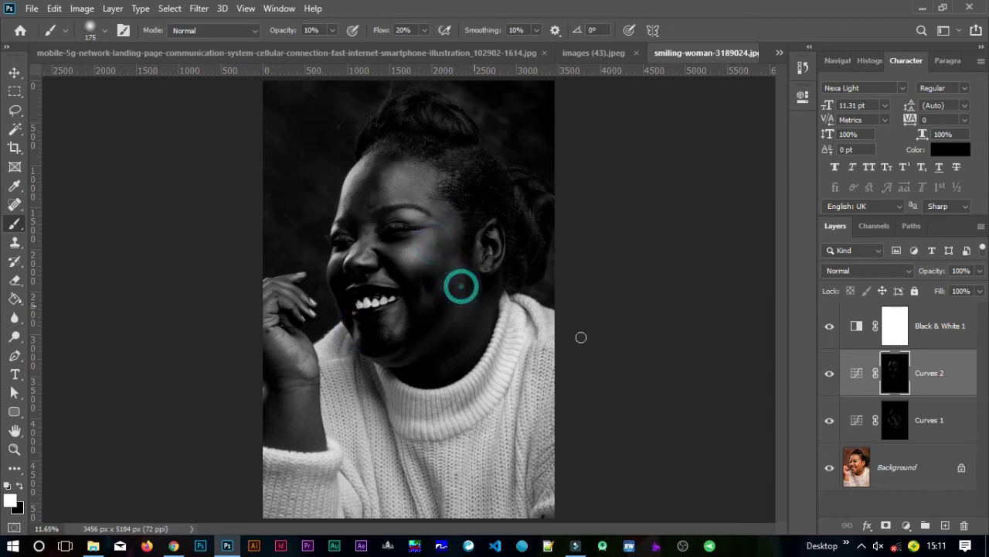
Hide the Black & White 1 layer and compare the colour portrait with Curves 2 off and on.
click(830, 328)
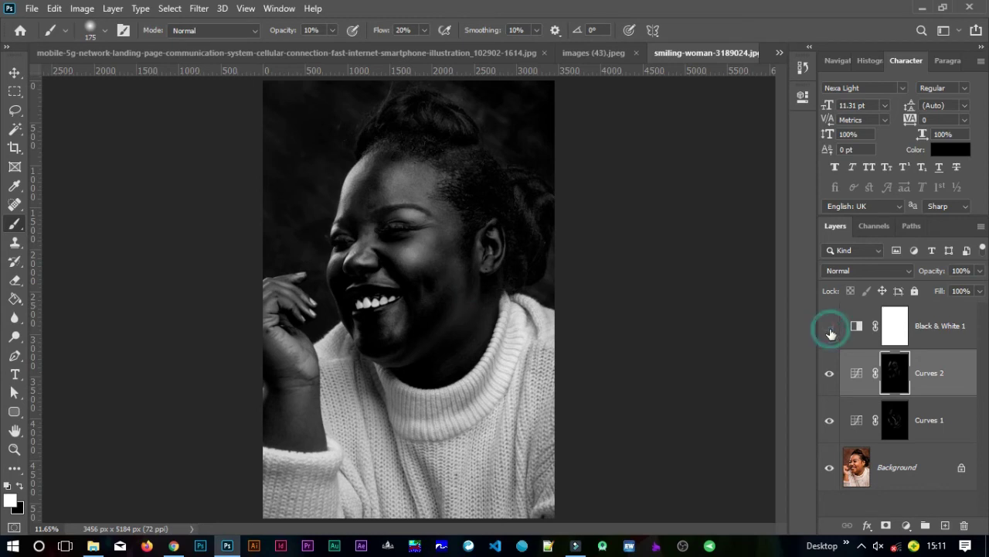
click(831, 378)
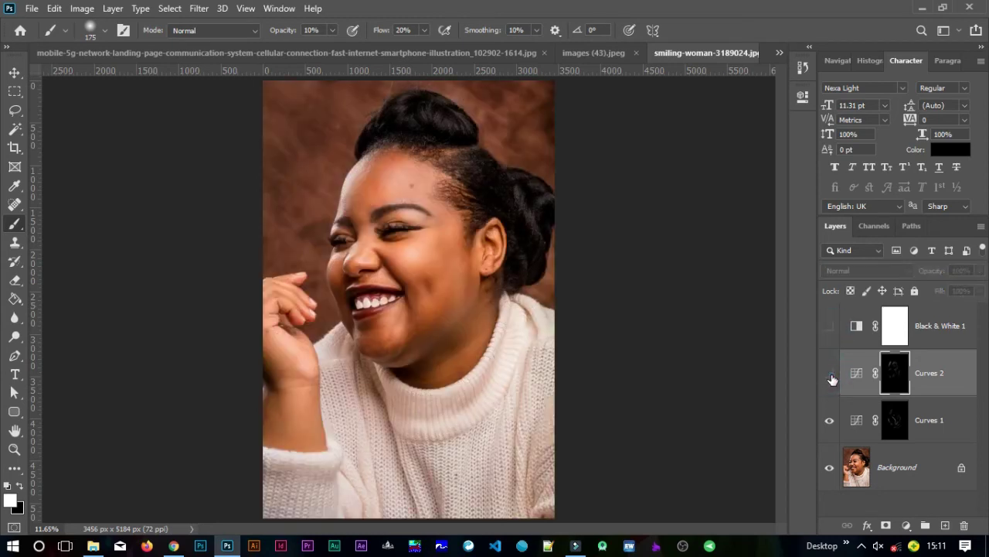
click(831, 378)
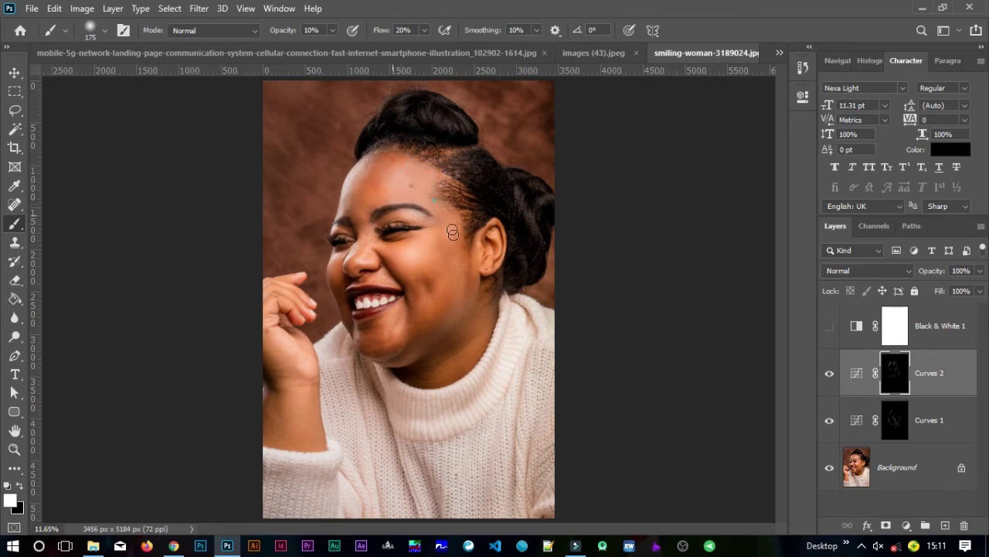
Dodge the forehead, nose, far cheek, chin, jaw and near cheekbone once more over the colour portrait.
mouse_move(403, 211)
mouse_down()
mouse_move(435, 233)
mouse_move(401, 218)
mouse_move(377, 234)
mouse_move(412, 216)
mouse_move(436, 231)
mouse_move(447, 210)
mouse_move(367, 228)
mouse_move(343, 264)
mouse_up()
mouse_move(346, 196)
mouse_down()
mouse_move(339, 220)
mouse_move(349, 185)
mouse_up()
drag(333, 256, 333, 282)
drag(336, 265, 334, 286)
mouse_move(396, 327)
mouse_down()
mouse_move(374, 338)
mouse_move(388, 320)
mouse_move(456, 327)
mouse_move(469, 338)
mouse_move(462, 355)
mouse_move(484, 316)
mouse_move(456, 345)
mouse_move(447, 369)
mouse_move(482, 320)
mouse_move(455, 363)
mouse_up()
mouse_move(459, 282)
mouse_down()
mouse_move(426, 313)
mouse_move(431, 277)
mouse_up()
mouse_move(449, 232)
mouse_down()
mouse_move(454, 280)
mouse_move(450, 234)
mouse_move(417, 254)
mouse_up()
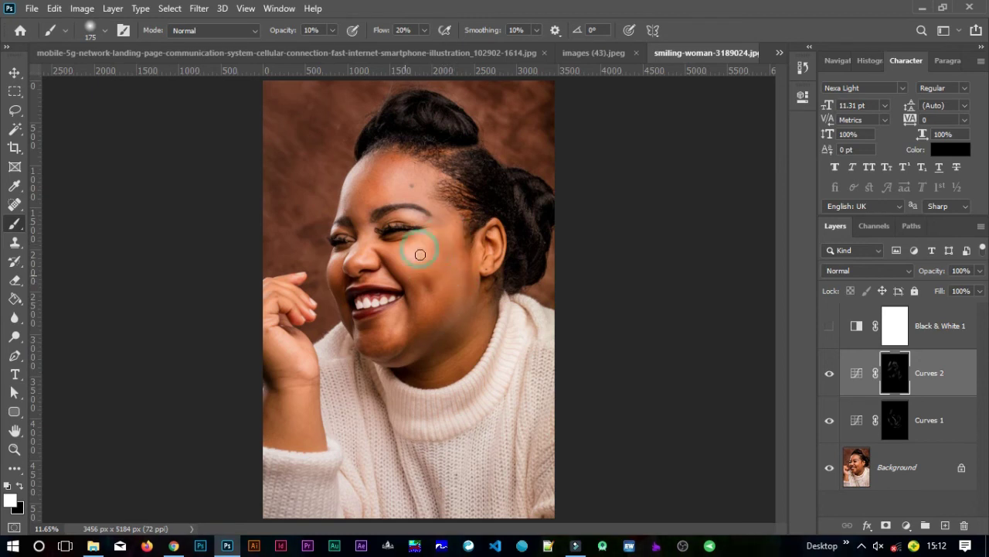
Review the portrait with Curves 2 off and on, and against the Background layer alone.
click(830, 377)
click(829, 377)
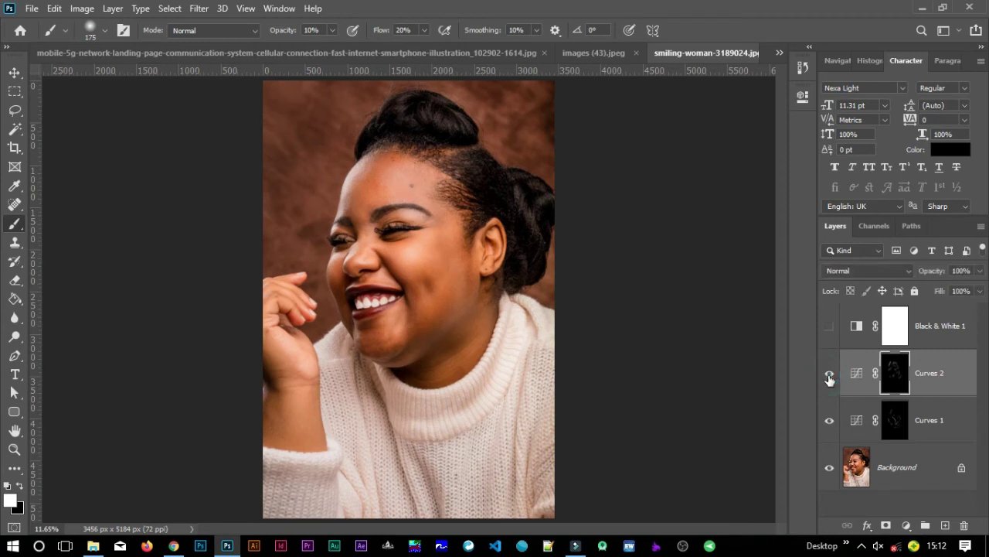
alt+click(829, 468)
alt+click(829, 469)
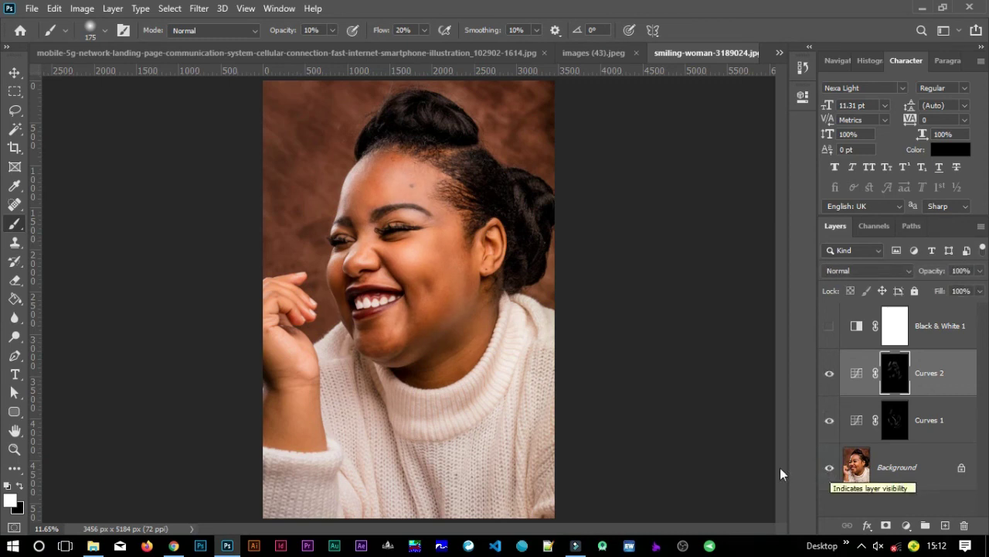
Zoom out on the finished smiling-woman portrait and switch to the woman-beauty.jpg document.
scroll(506, 397, down, 1)
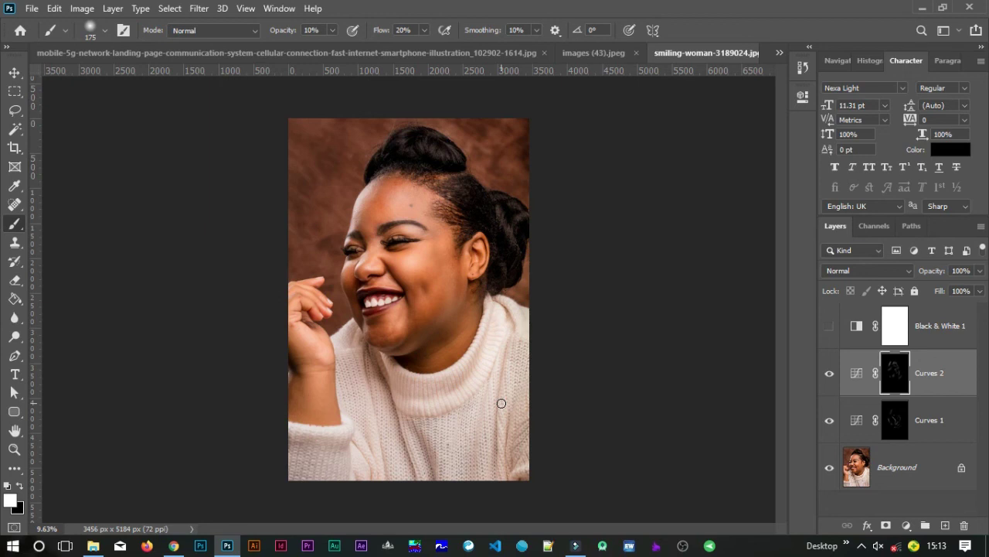
click(778, 53)
click(375, 139)
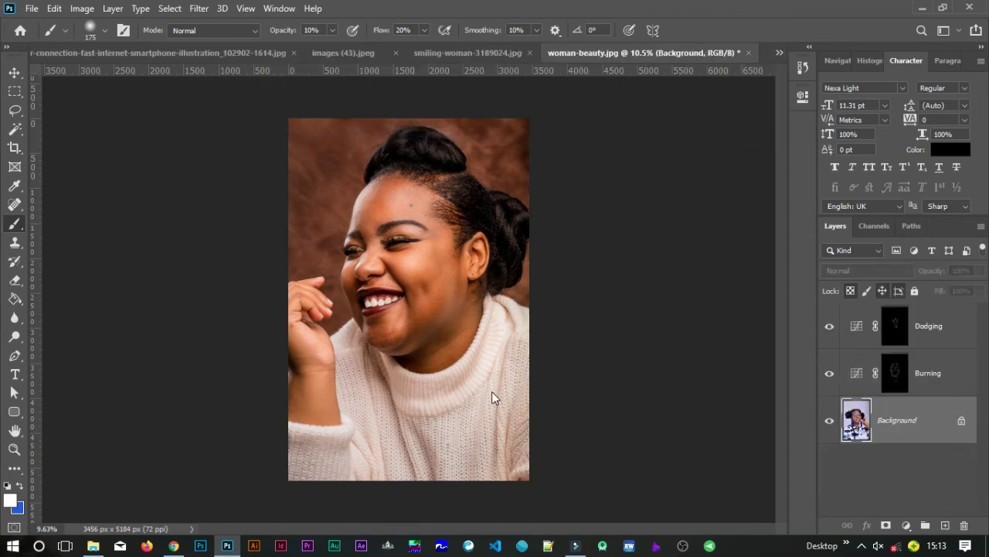